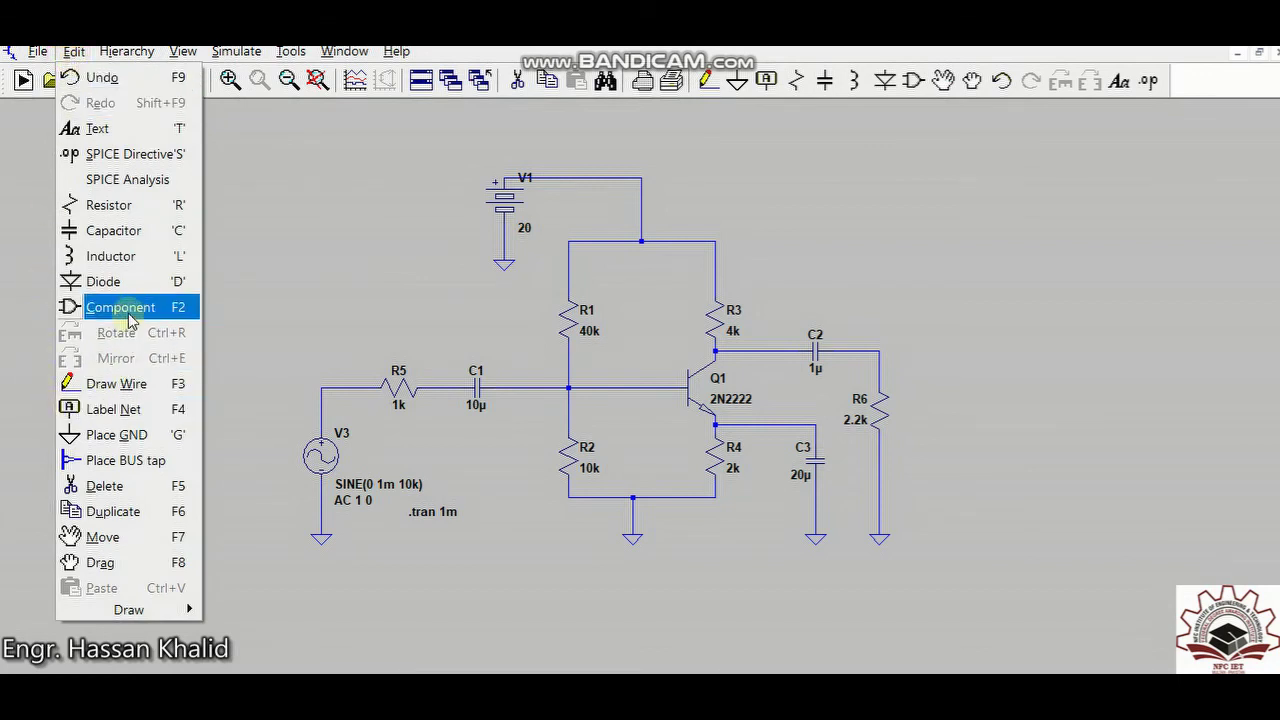
# Step: Place an NPN bipolar transistor in the empty area beside the amplifier circuit, above load resistor R6
pyautogui.click(122, 310)
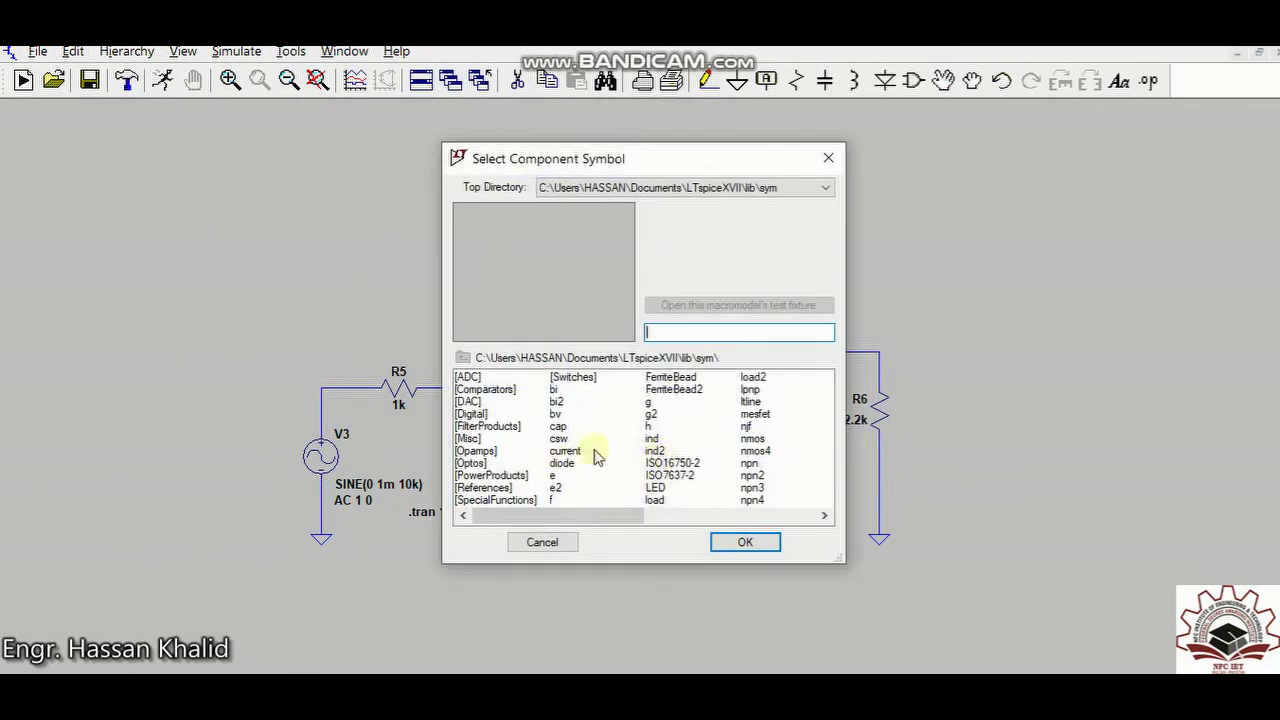
pyautogui.write('npn')
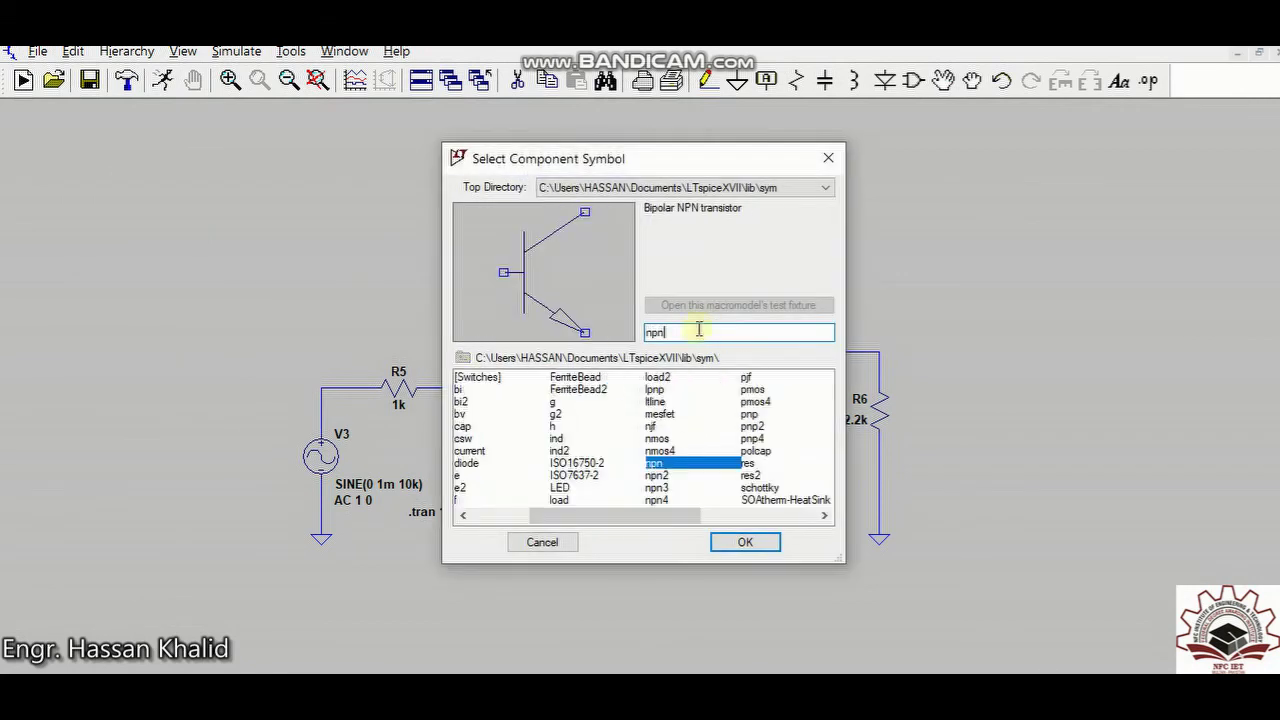
pyautogui.press('Return')
pyautogui.click(972, 270)
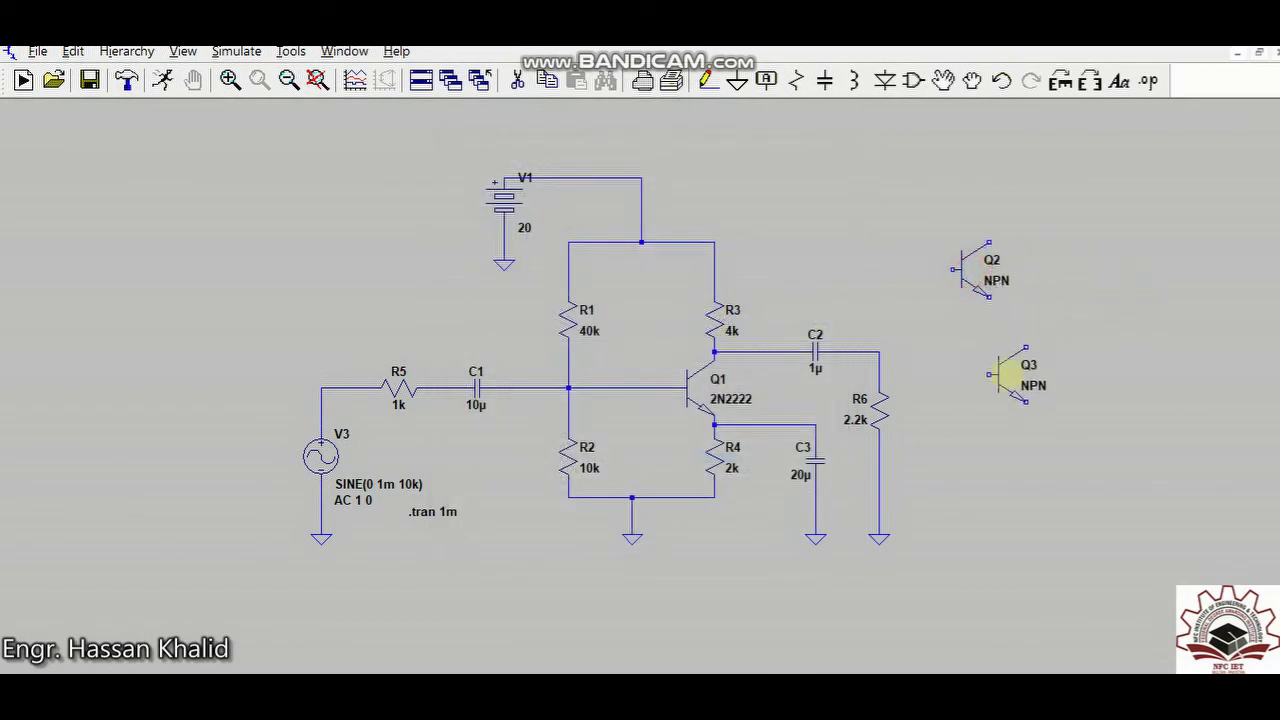
pyautogui.press('F7')
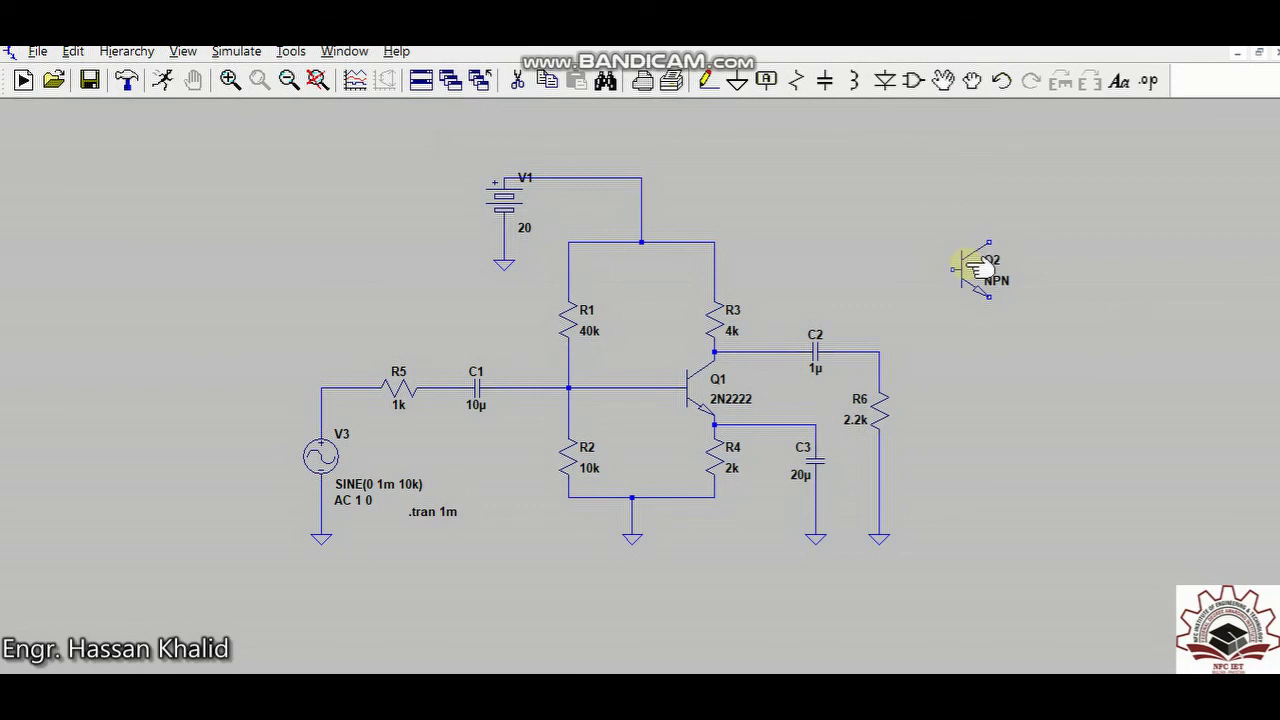
# Step: Assign the NXP 2N2222 model to transistor Q2
pyautogui.rightClick(967, 266)
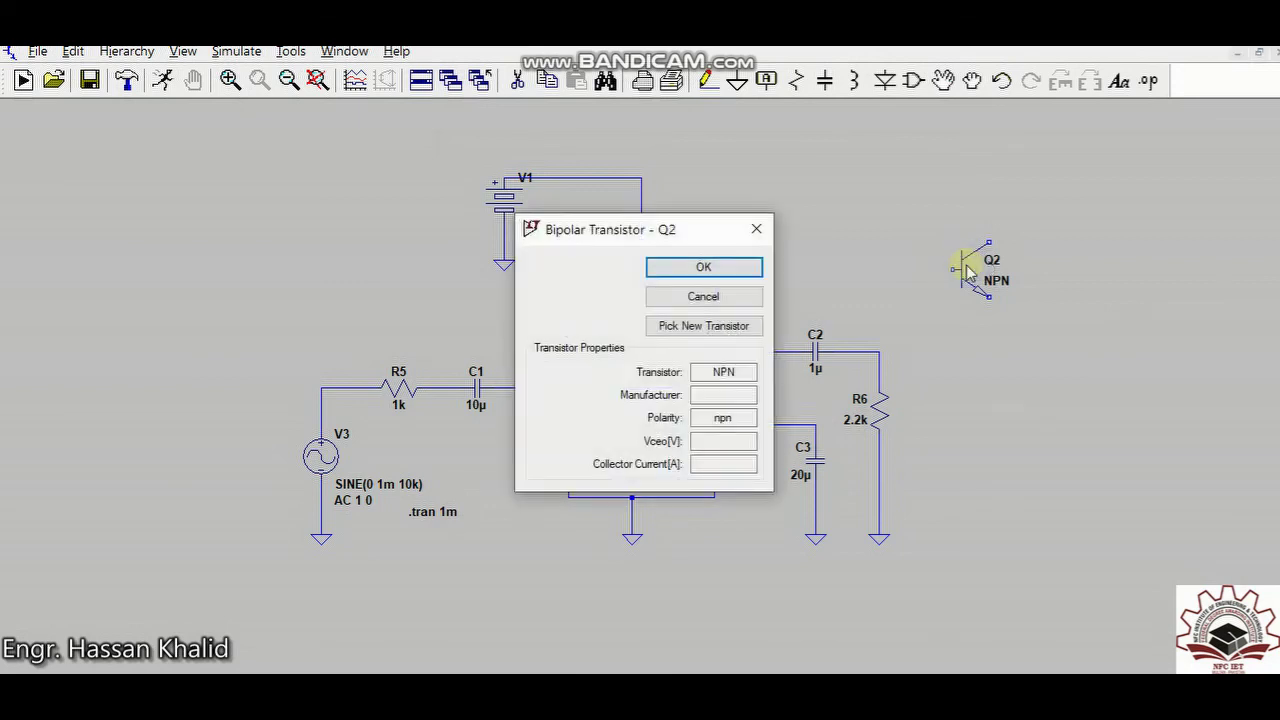
pyautogui.click(707, 331)
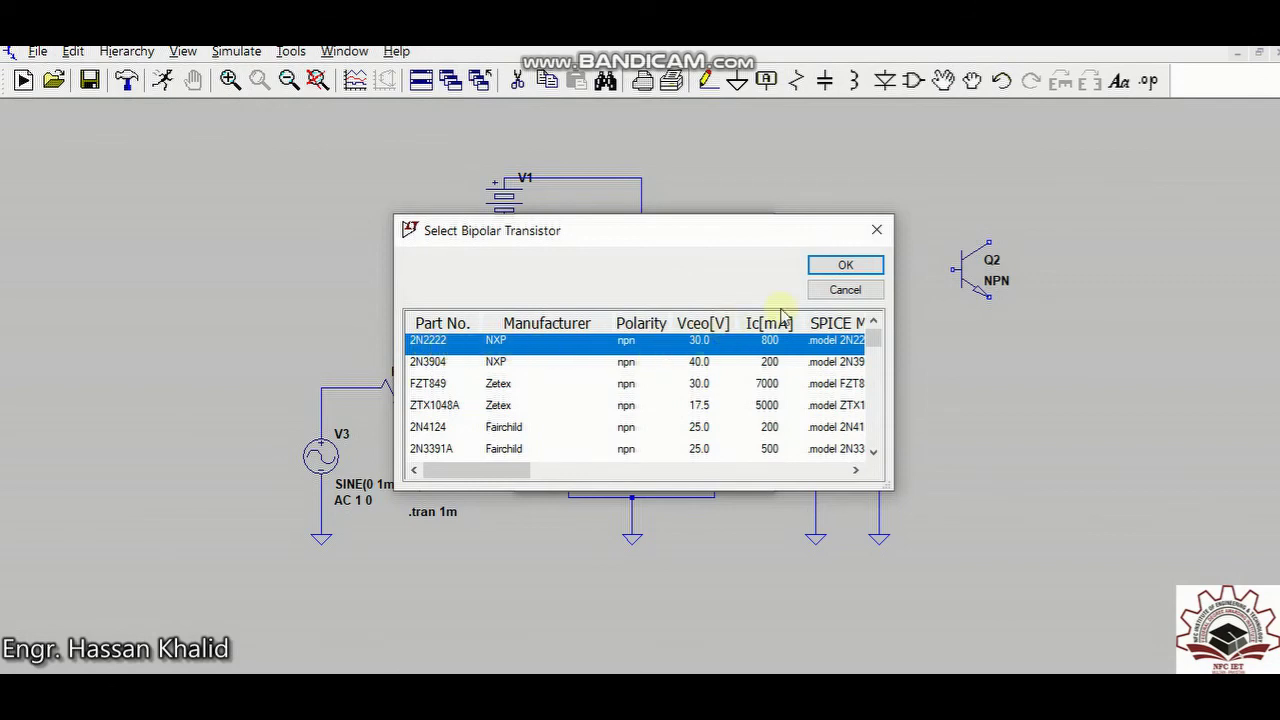
pyautogui.click(845, 266)
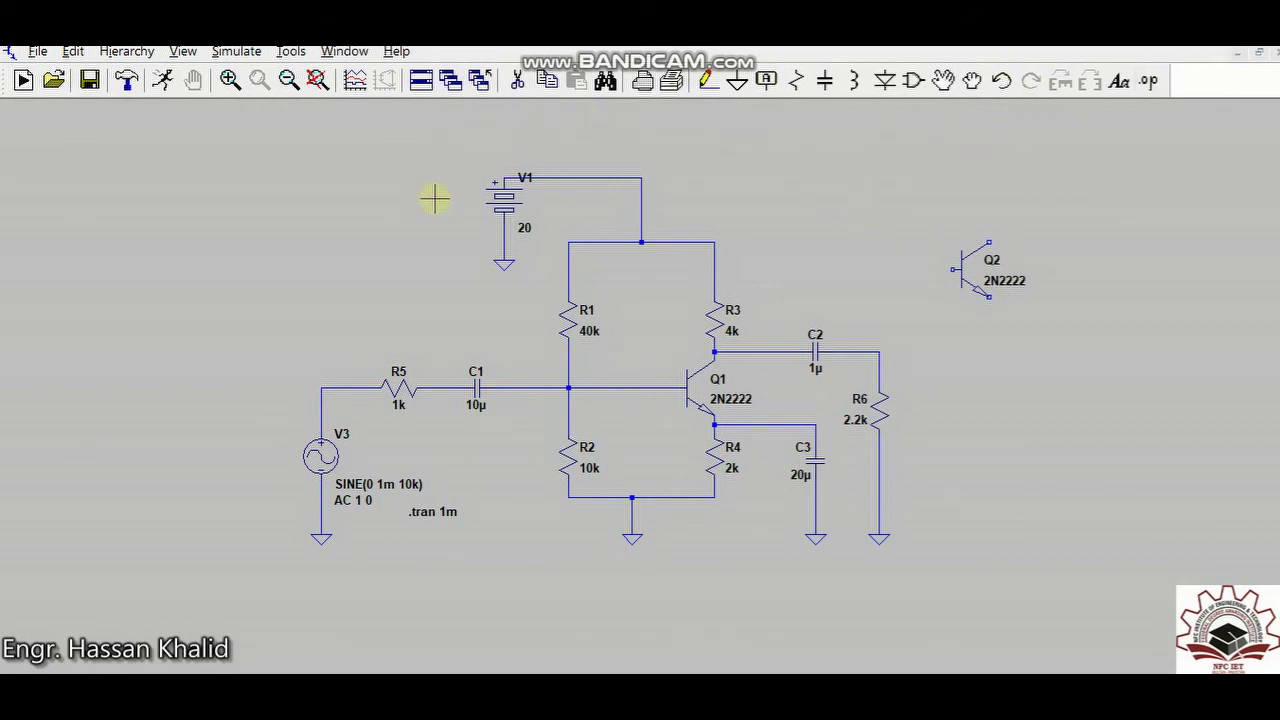
# Step: Review the transient simulation command settings and the sine function parameters of voltage source V3
pyautogui.click(237, 55)
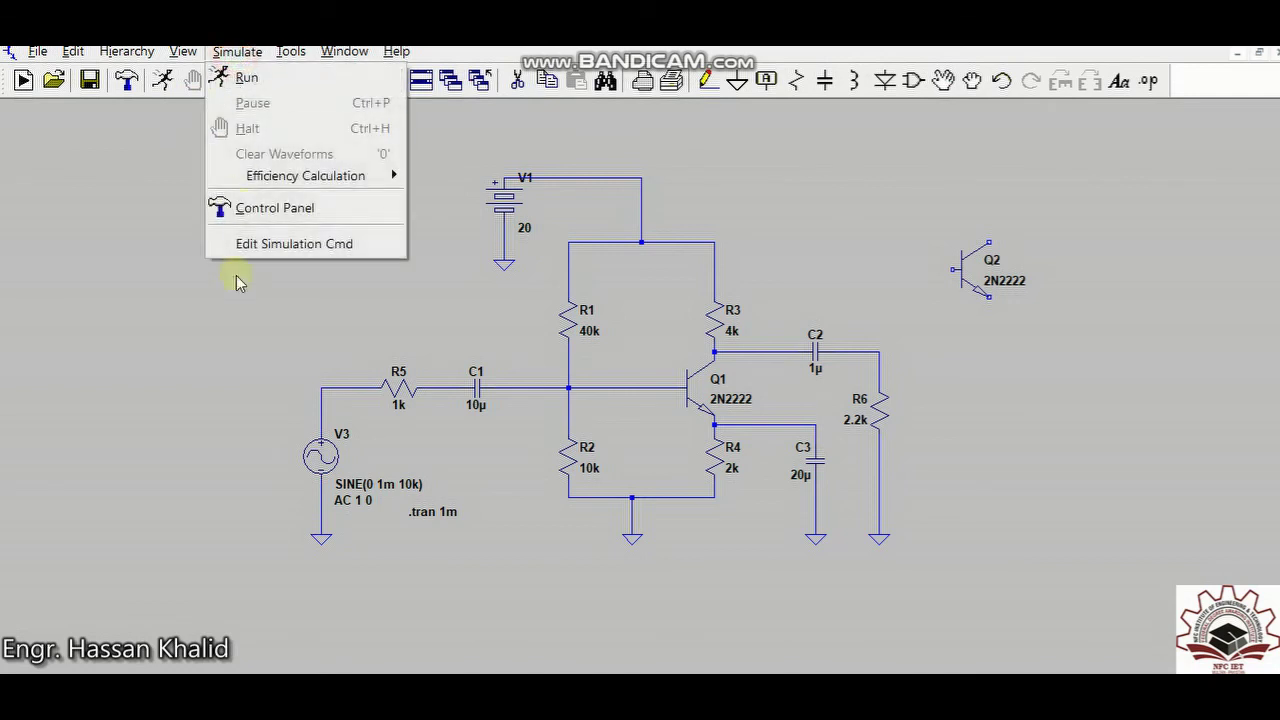
pyautogui.click(312, 250)
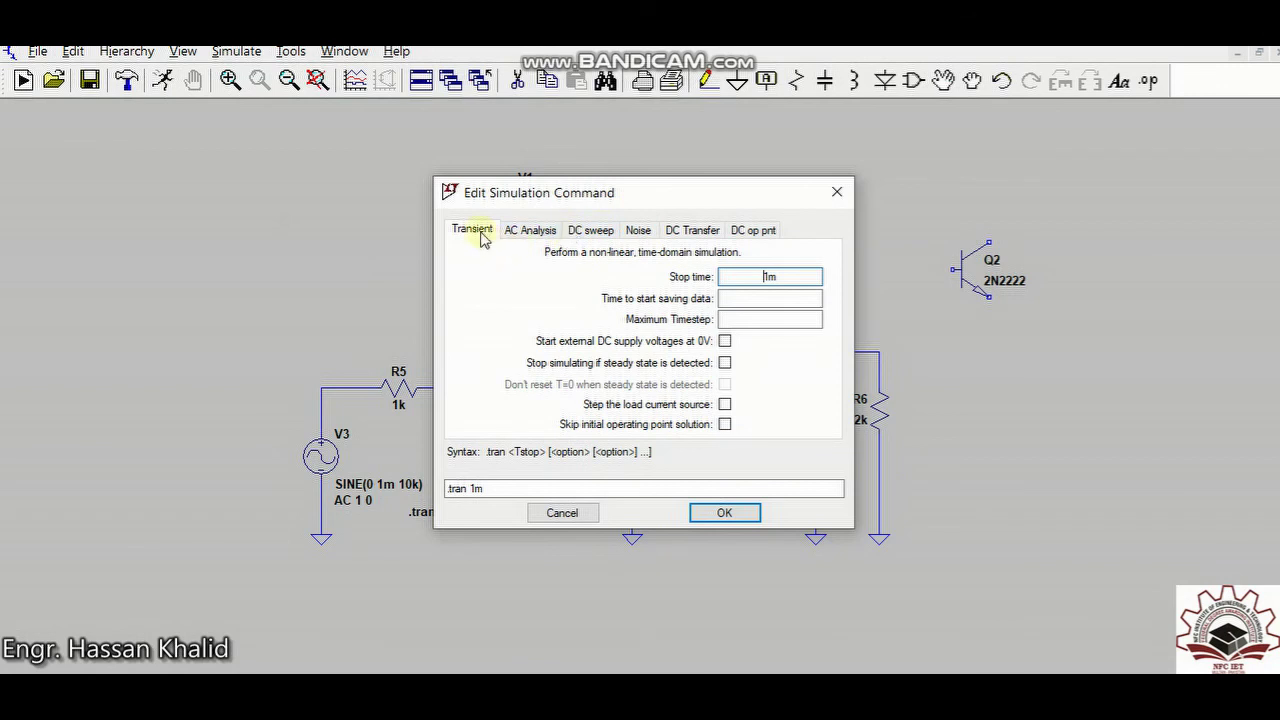
pyautogui.click(790, 299)
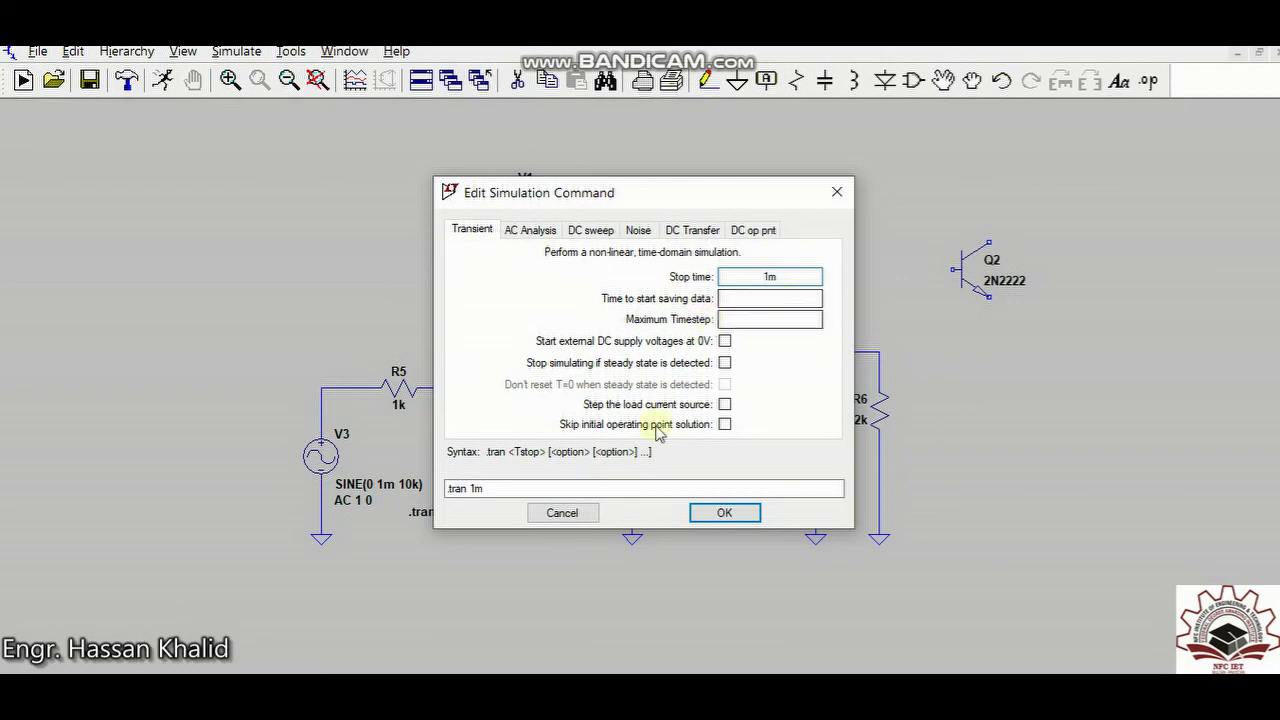
pyautogui.click(720, 513)
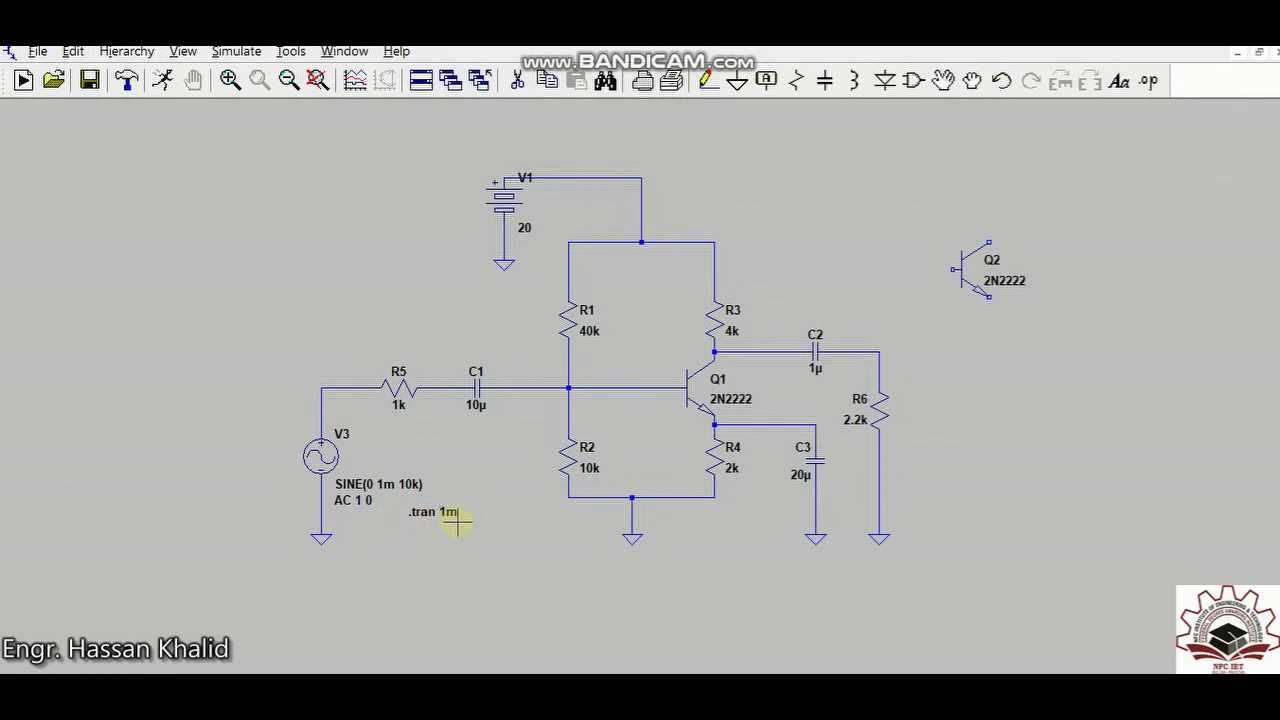
pyautogui.rightClick(320, 458)
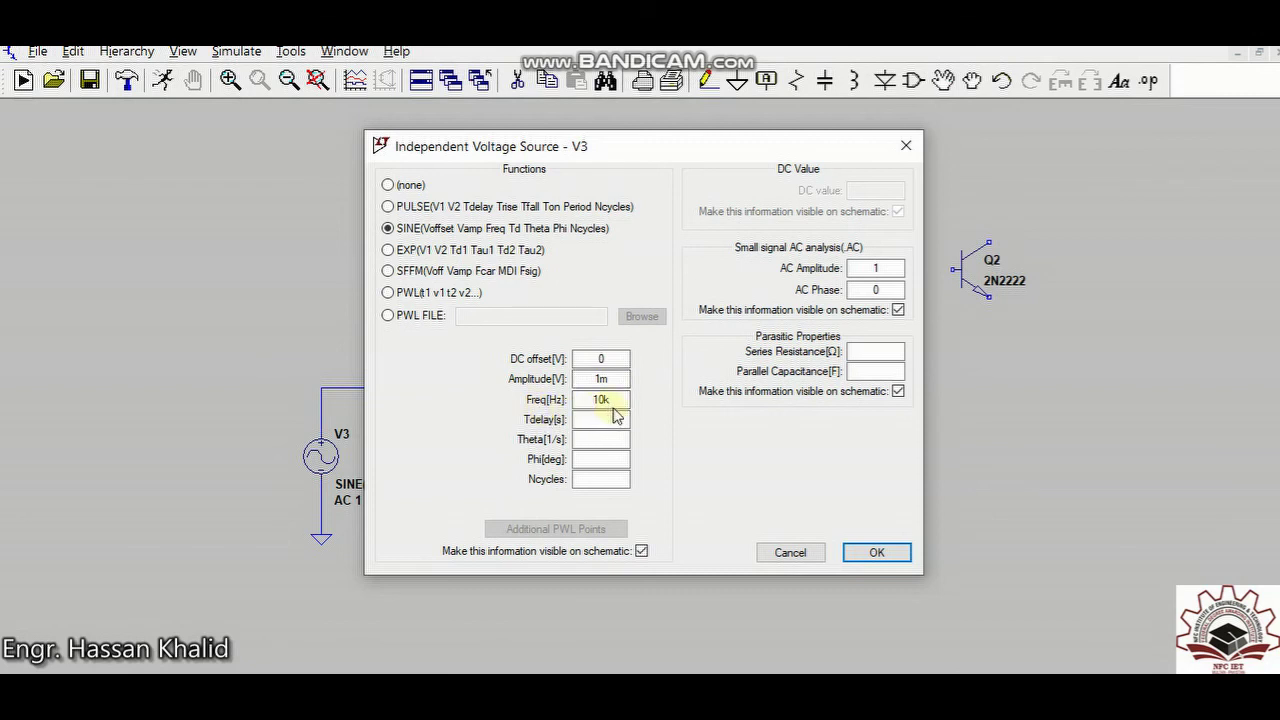
pyautogui.click(877, 553)
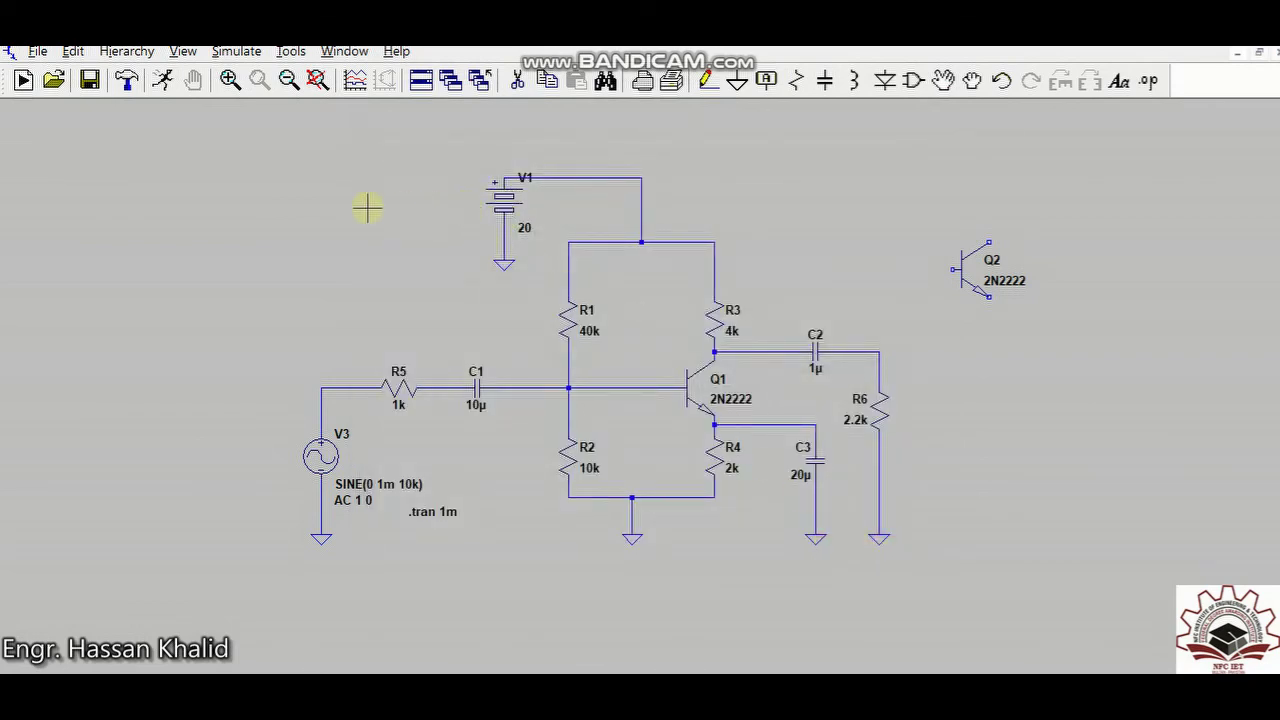
# Step: Place a voltage source component in the empty area beside supply V1
pyautogui.click(73, 51)
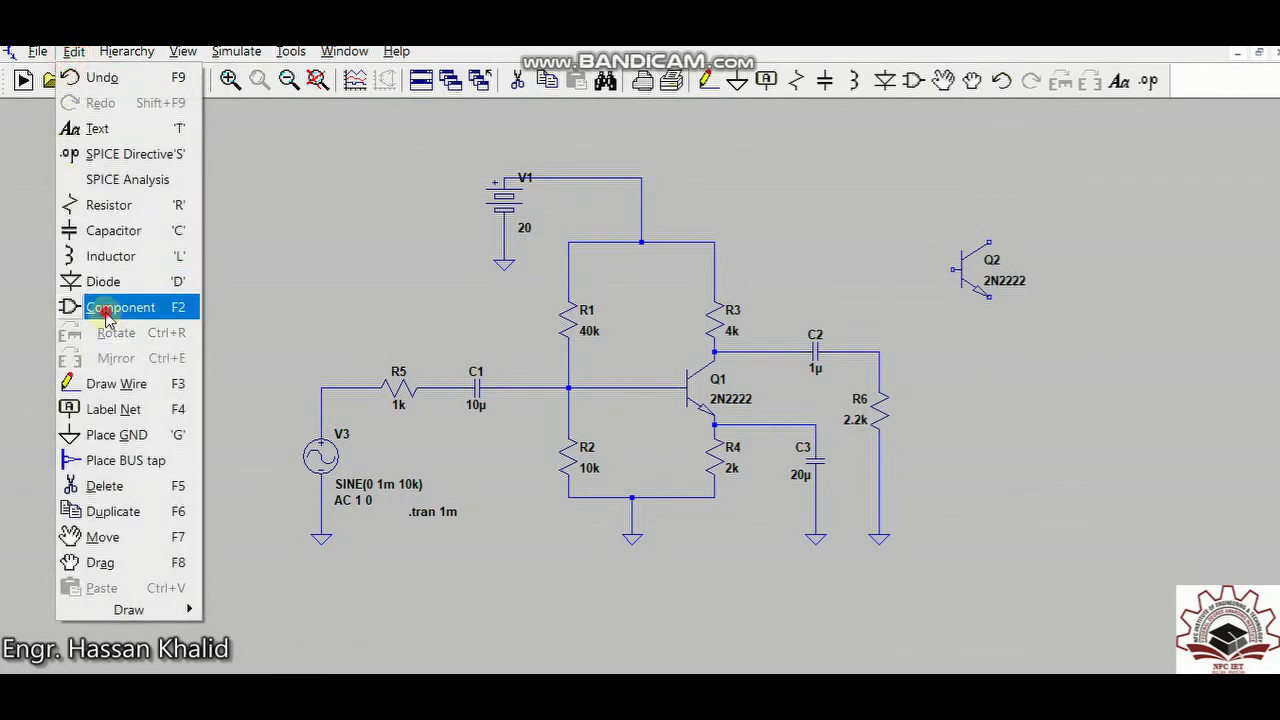
pyautogui.click(107, 312)
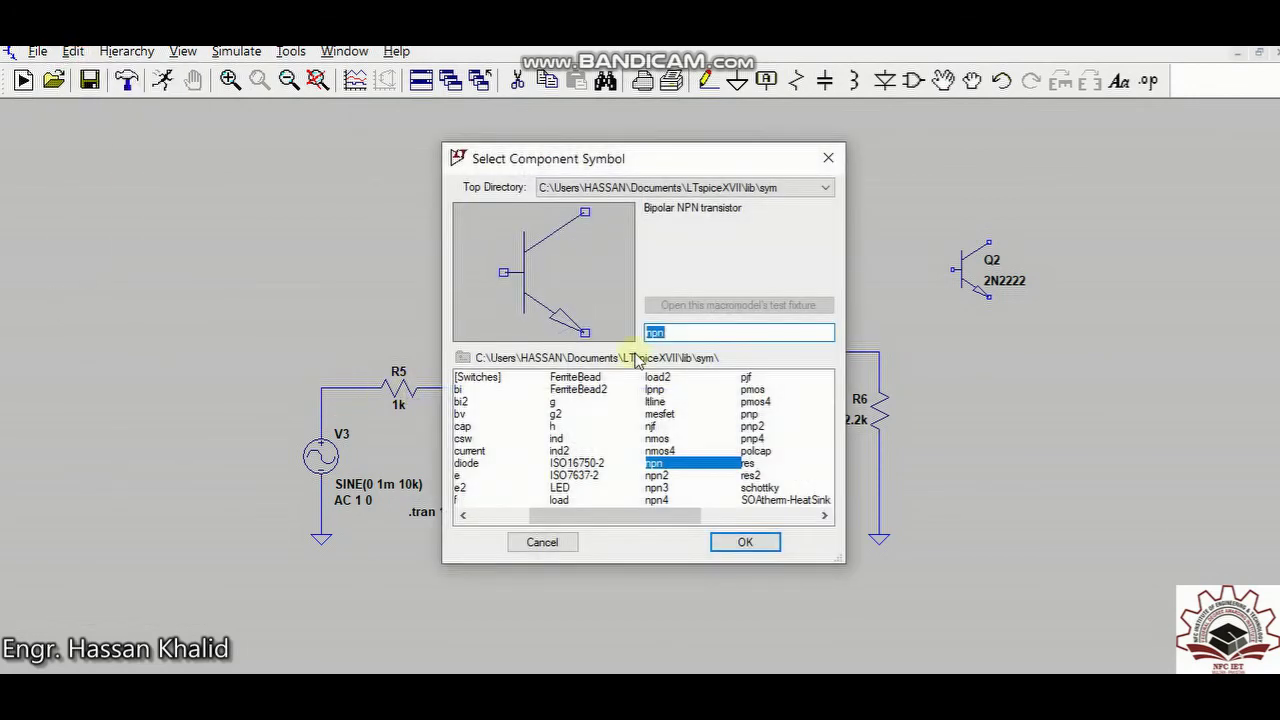
pyautogui.write('vol')
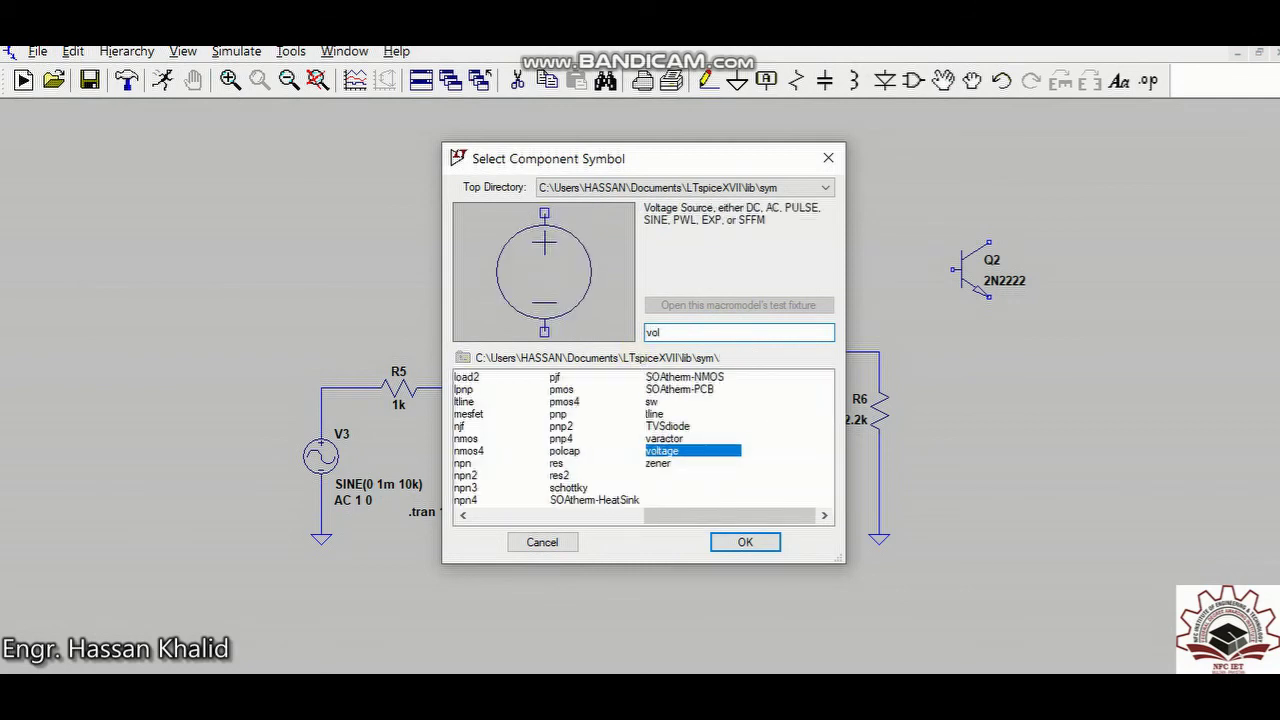
pyautogui.press('Return')
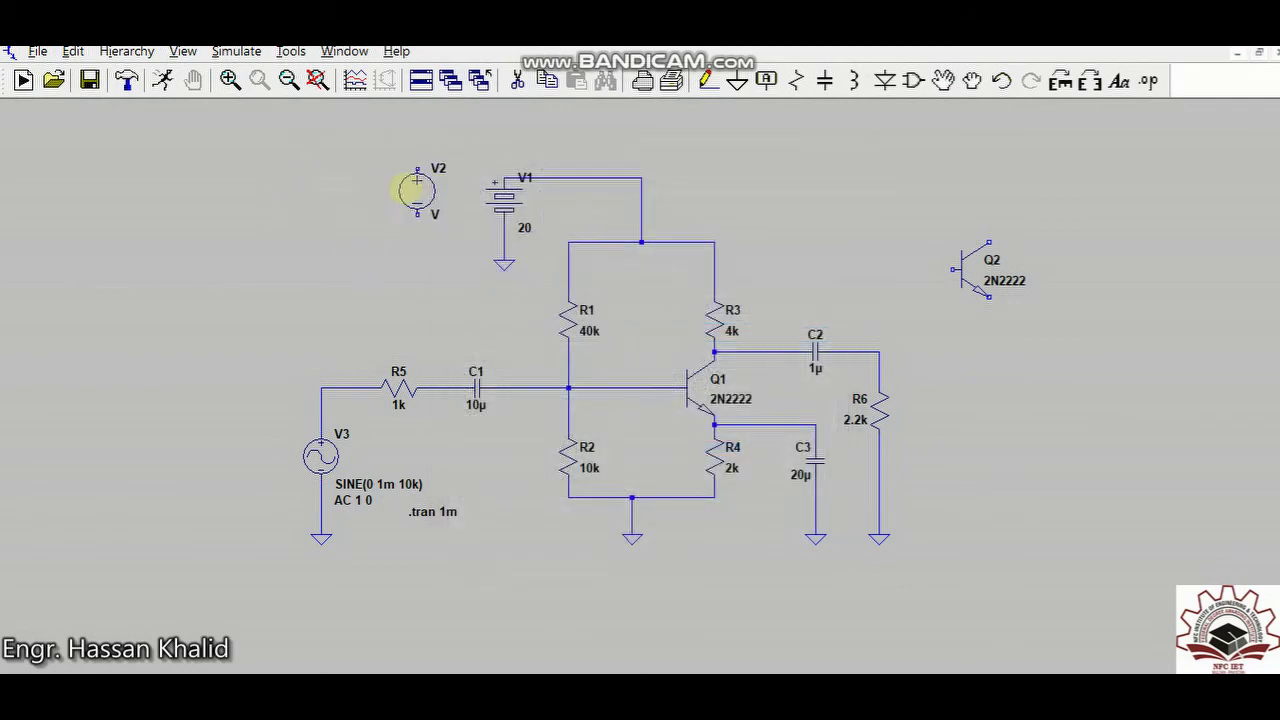
pyautogui.click(375, 216)
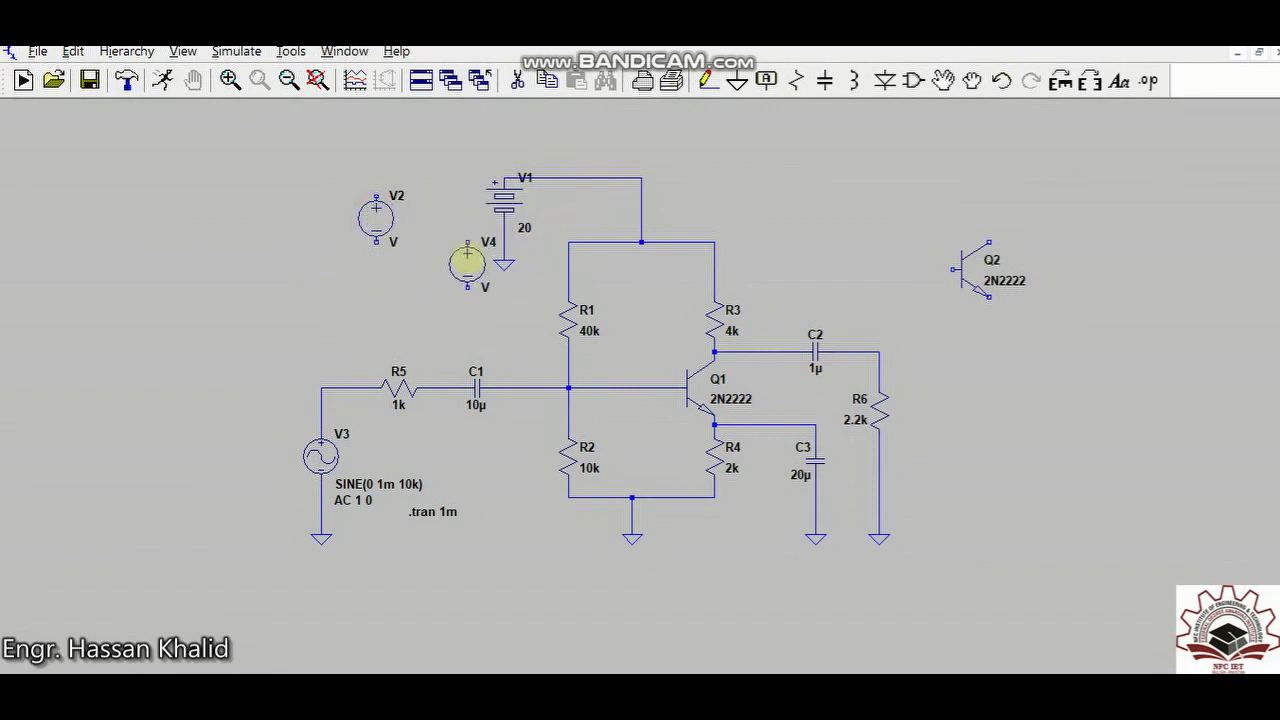
pyautogui.press('Escape')
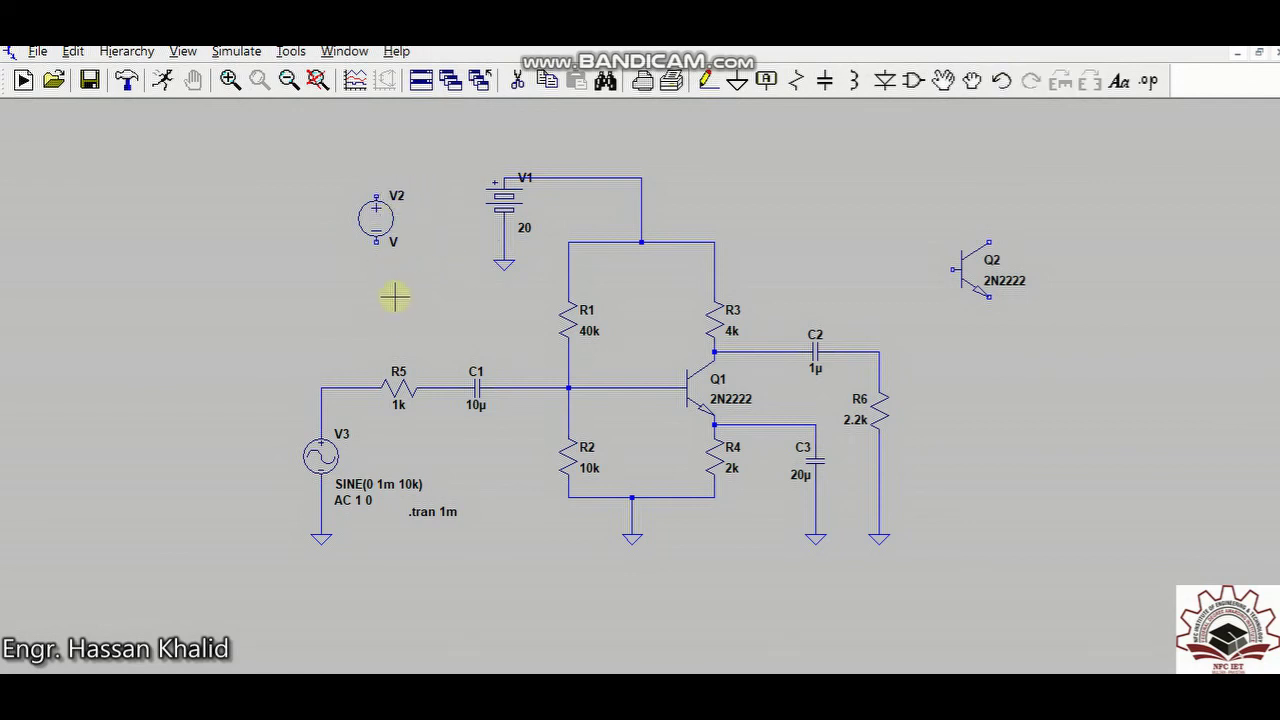
# Step: Inspect the DC value and series resistance settings of voltage sources V2 and V1
pyautogui.rightClick(376, 220)
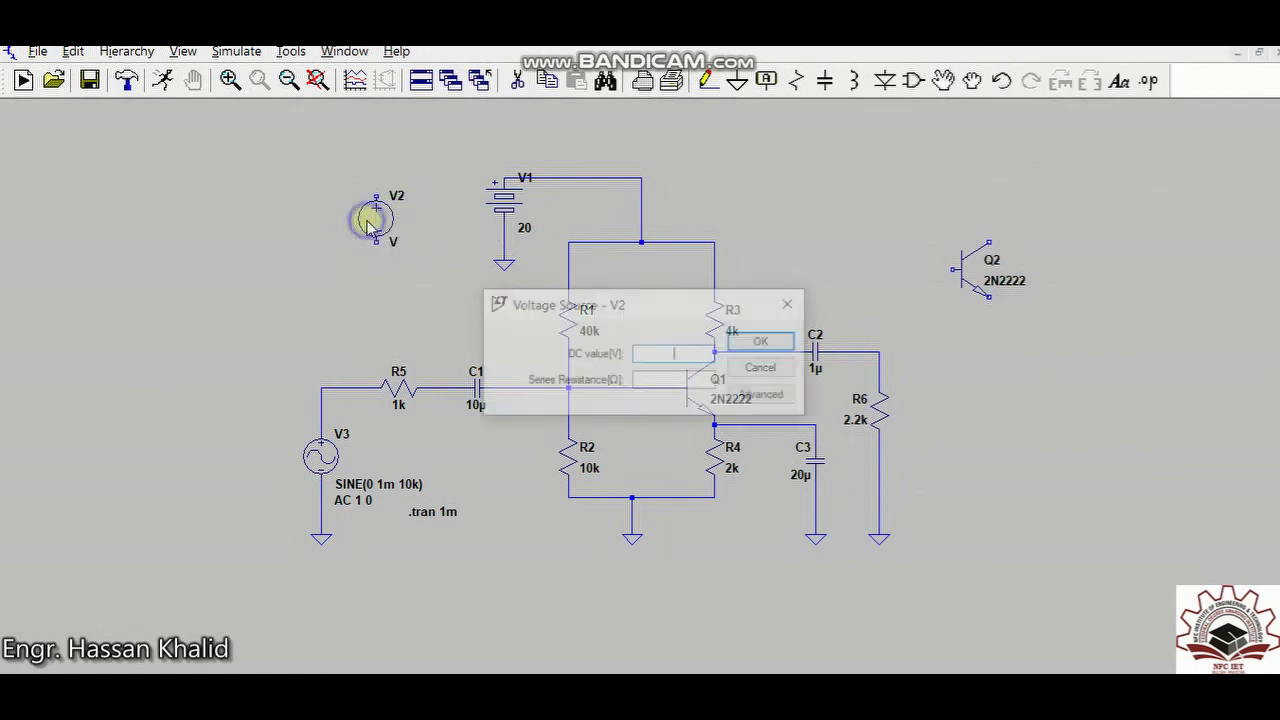
pyautogui.click(760, 366)
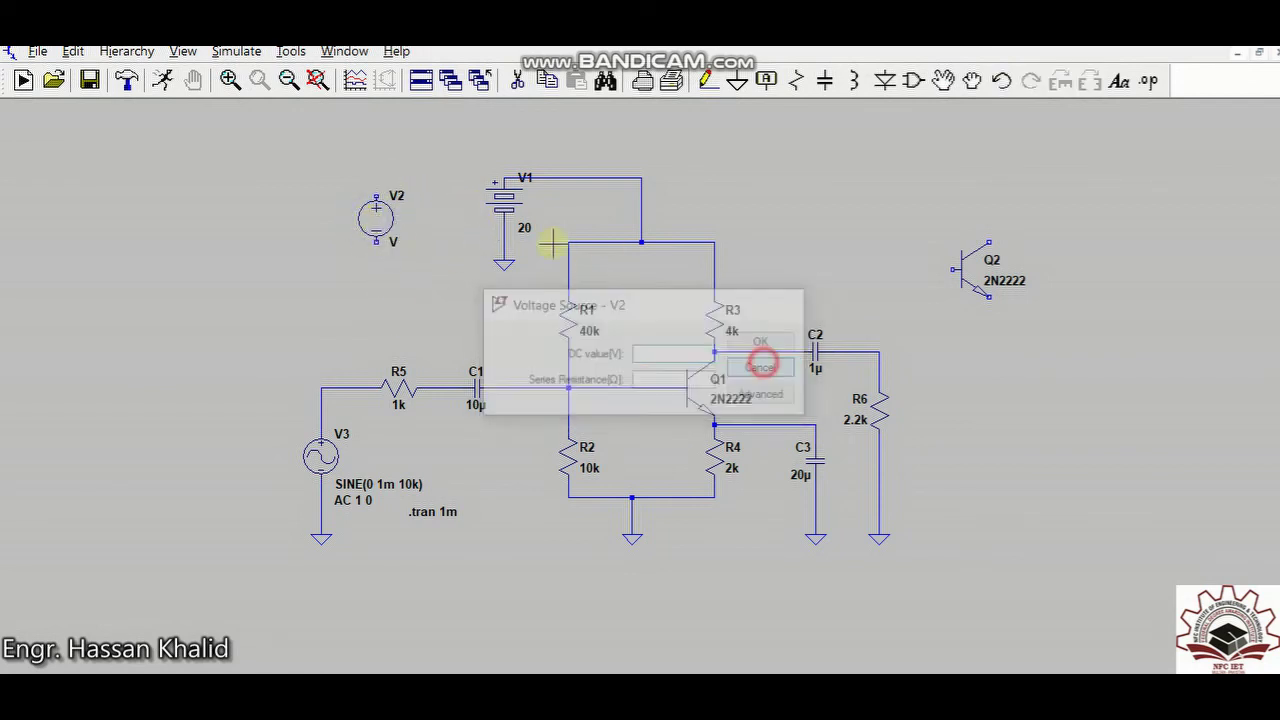
pyautogui.rightClick(505, 205)
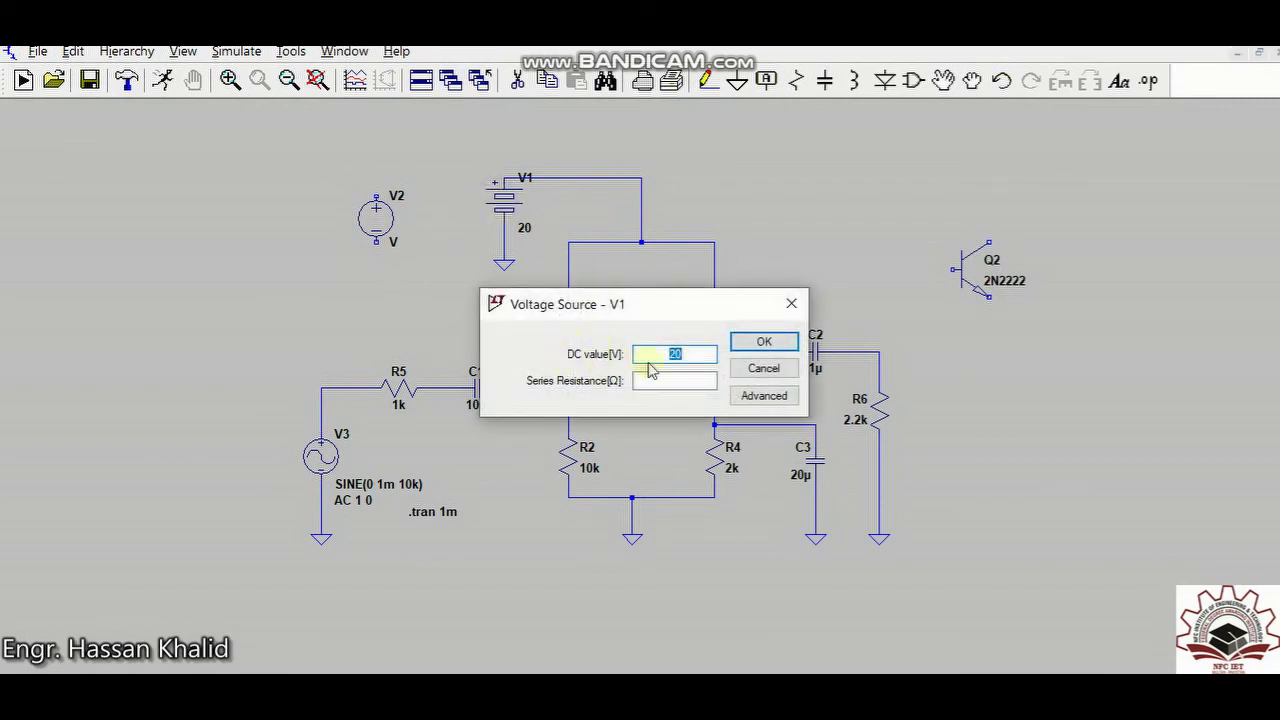
pyautogui.click(762, 367)
pyautogui.rightClick(377, 221)
pyautogui.click(759, 343)
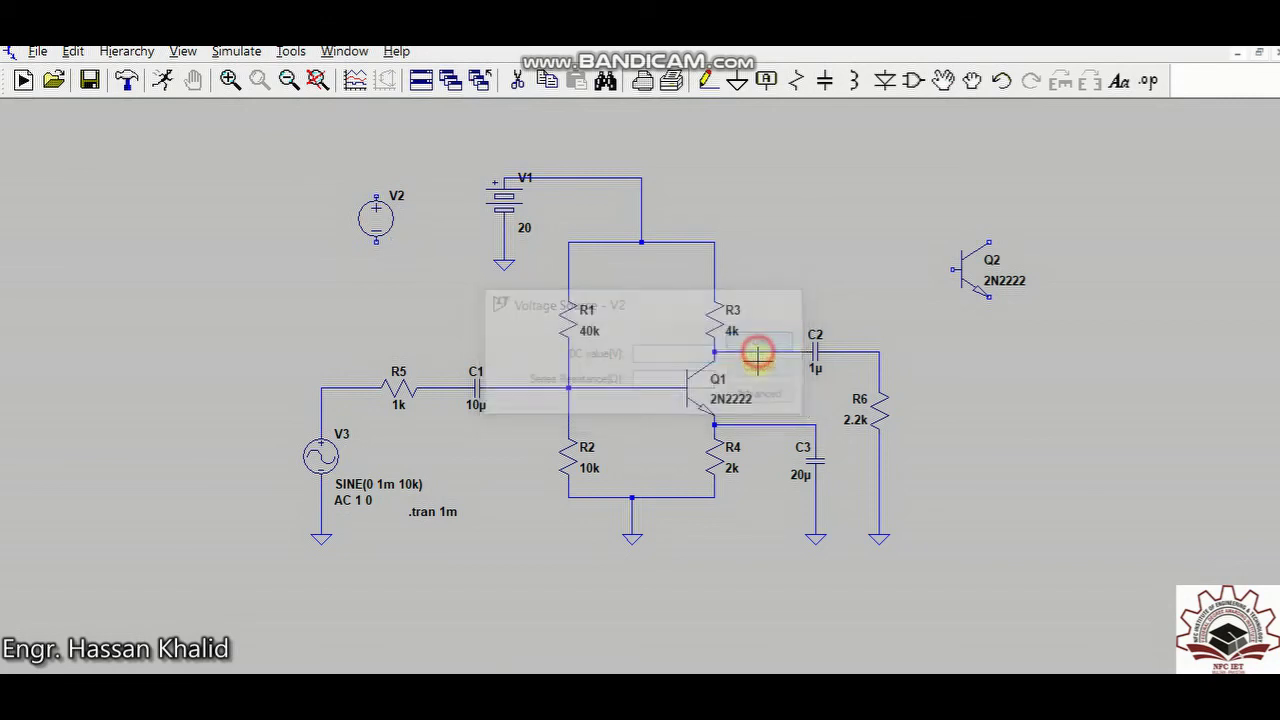
pyautogui.rightClick(368, 222)
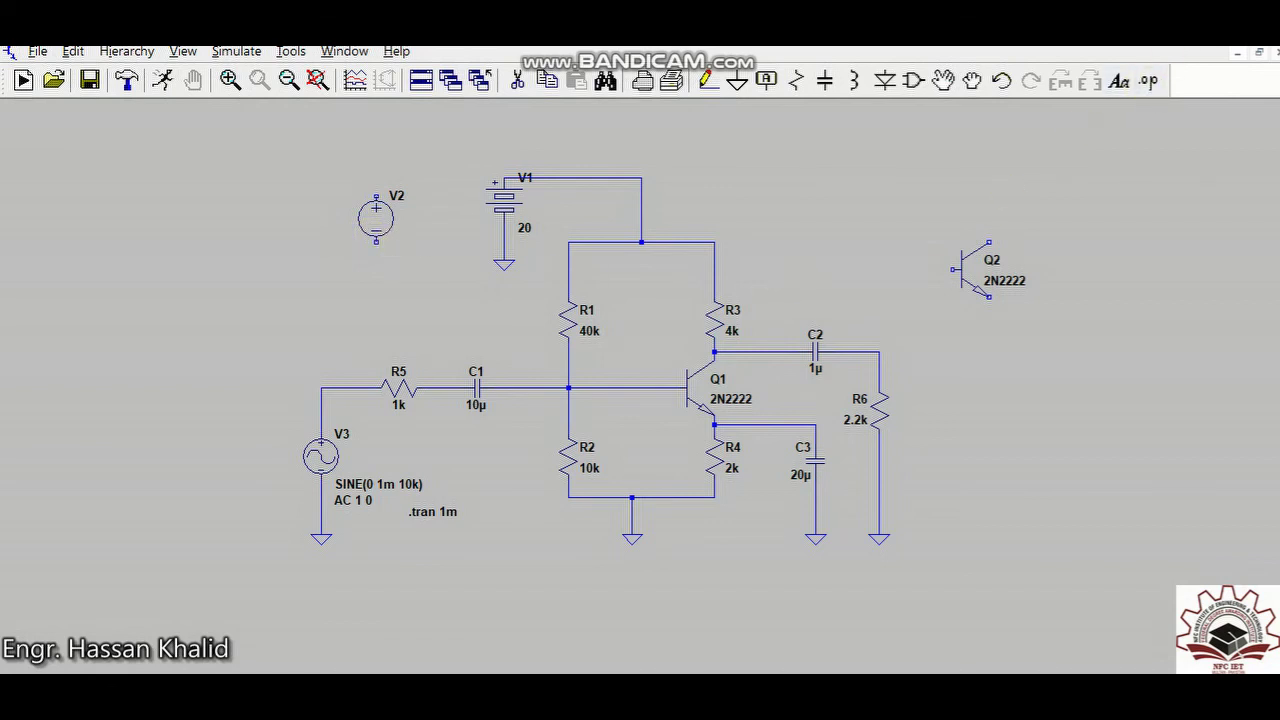
# Step: Set the DC value of voltage source V2 to 20 V in its advanced source settings
pyautogui.rightClick(376, 218)
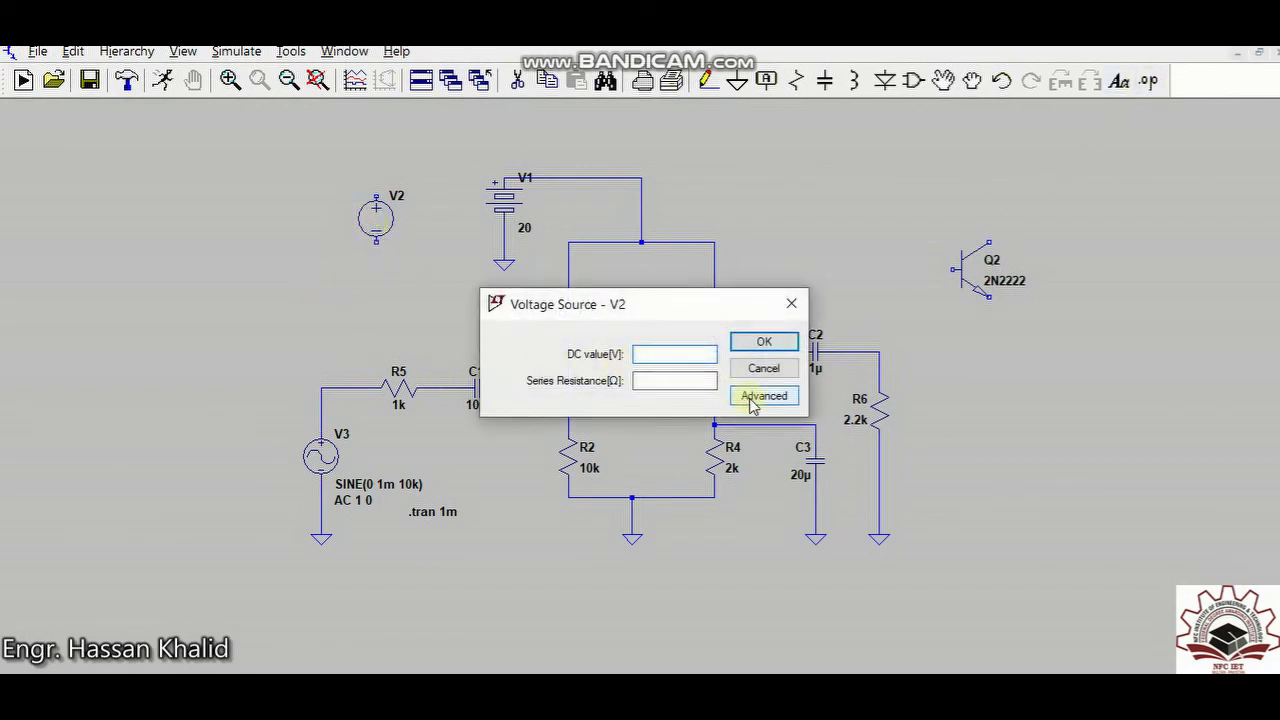
pyautogui.click(752, 398)
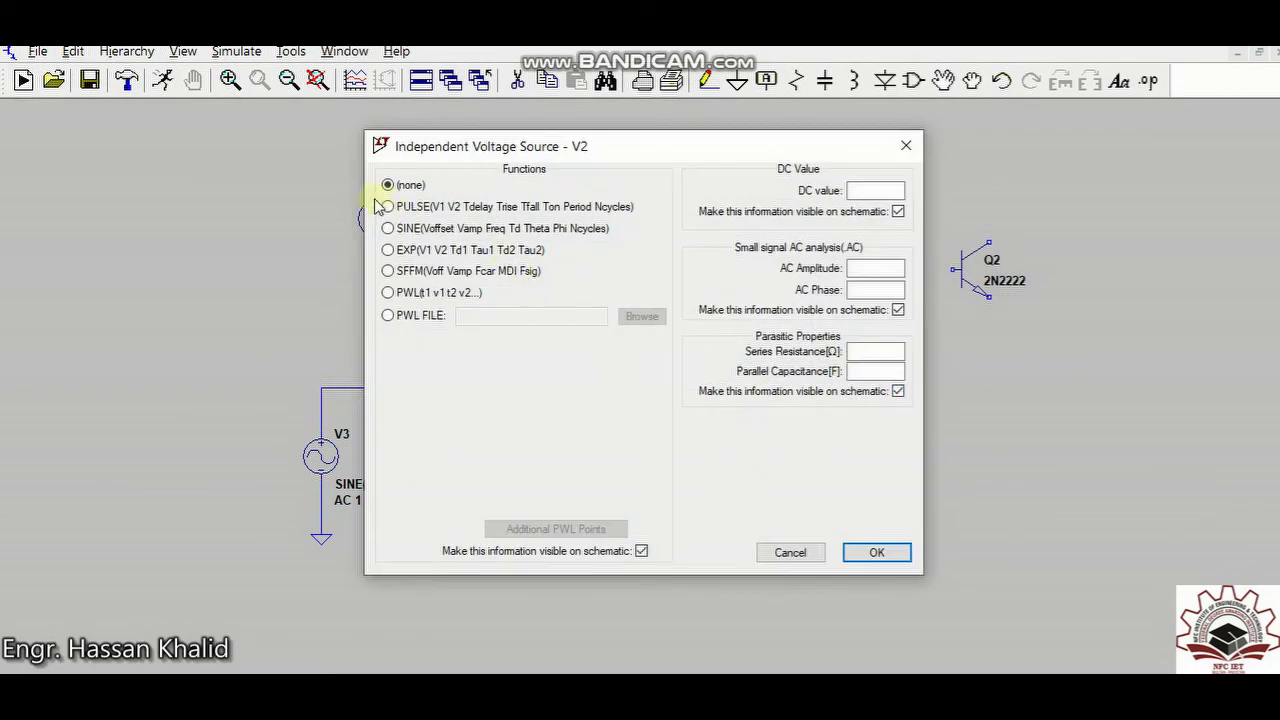
pyautogui.click(866, 190)
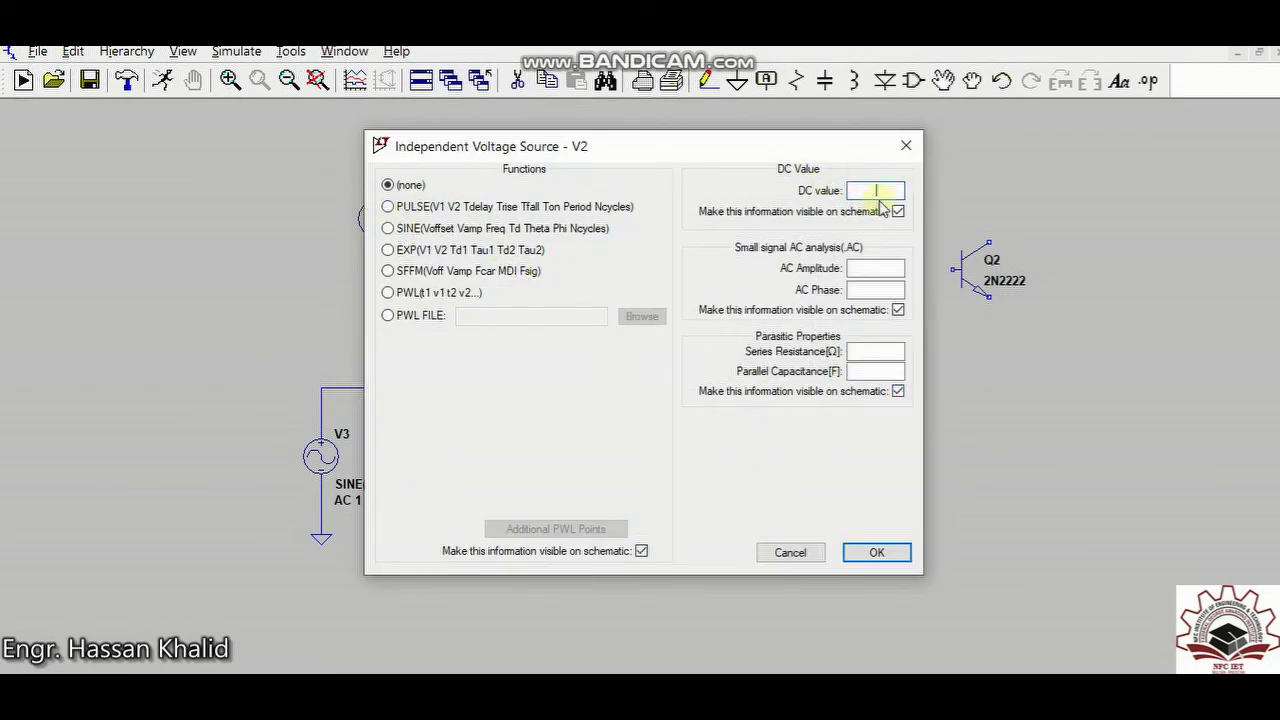
pyautogui.write('20')
pyautogui.press('Return')
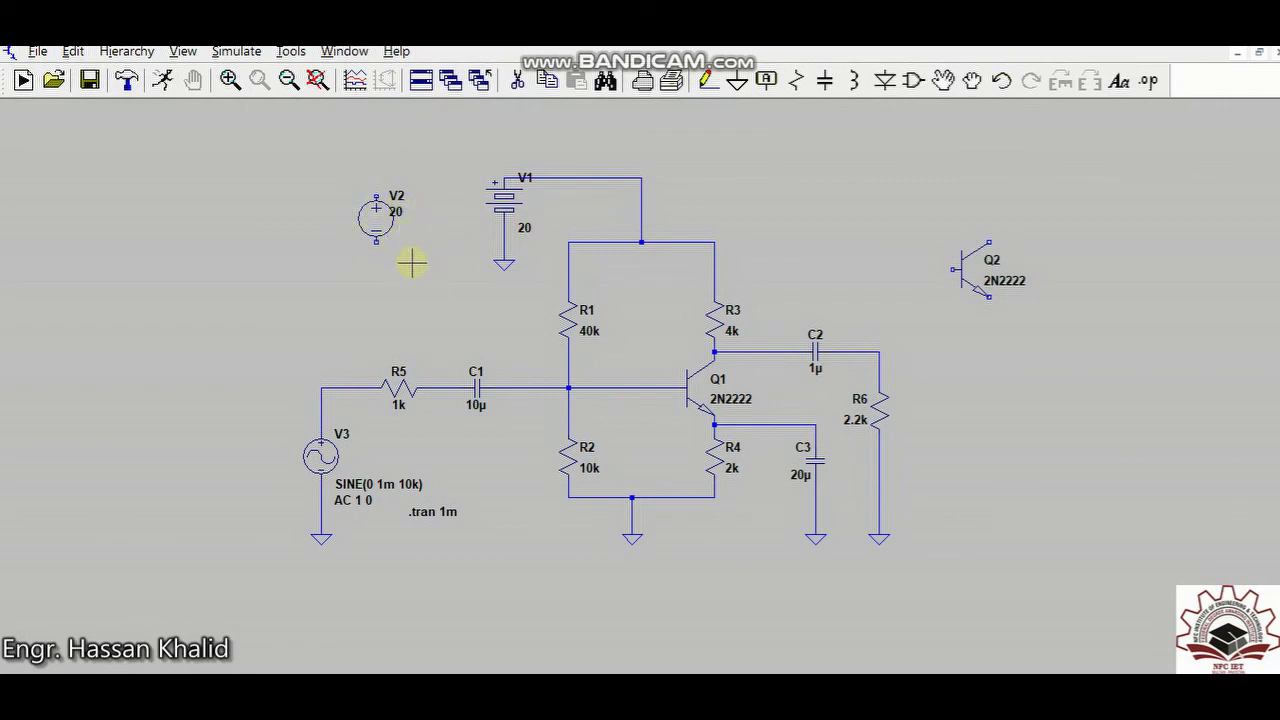
# Step: Delete the unconnected voltage source V2 and transistor Q2 from the schematic
pyautogui.click(380, 224)
pyautogui.click(976, 270)
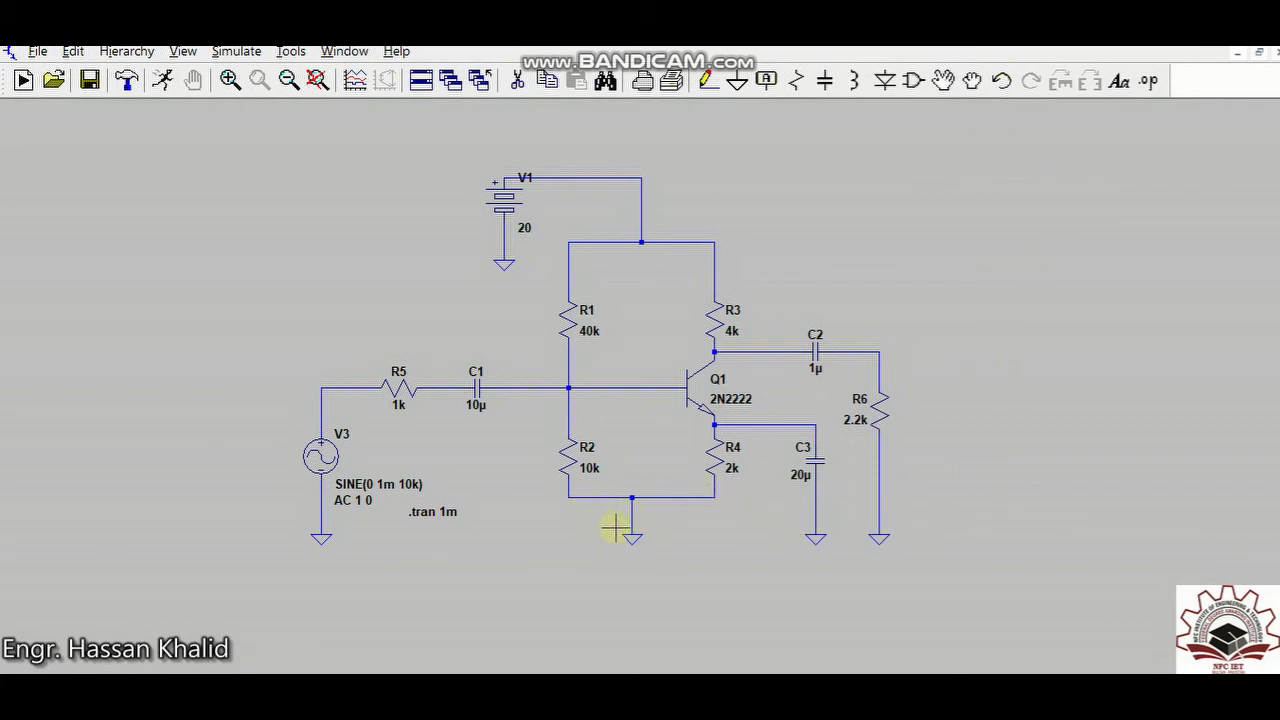
# Step: Place a ground symbol in the empty area above load resistor R6
pyautogui.moveTo(614, 523); pyautogui.dragTo(621, 536)
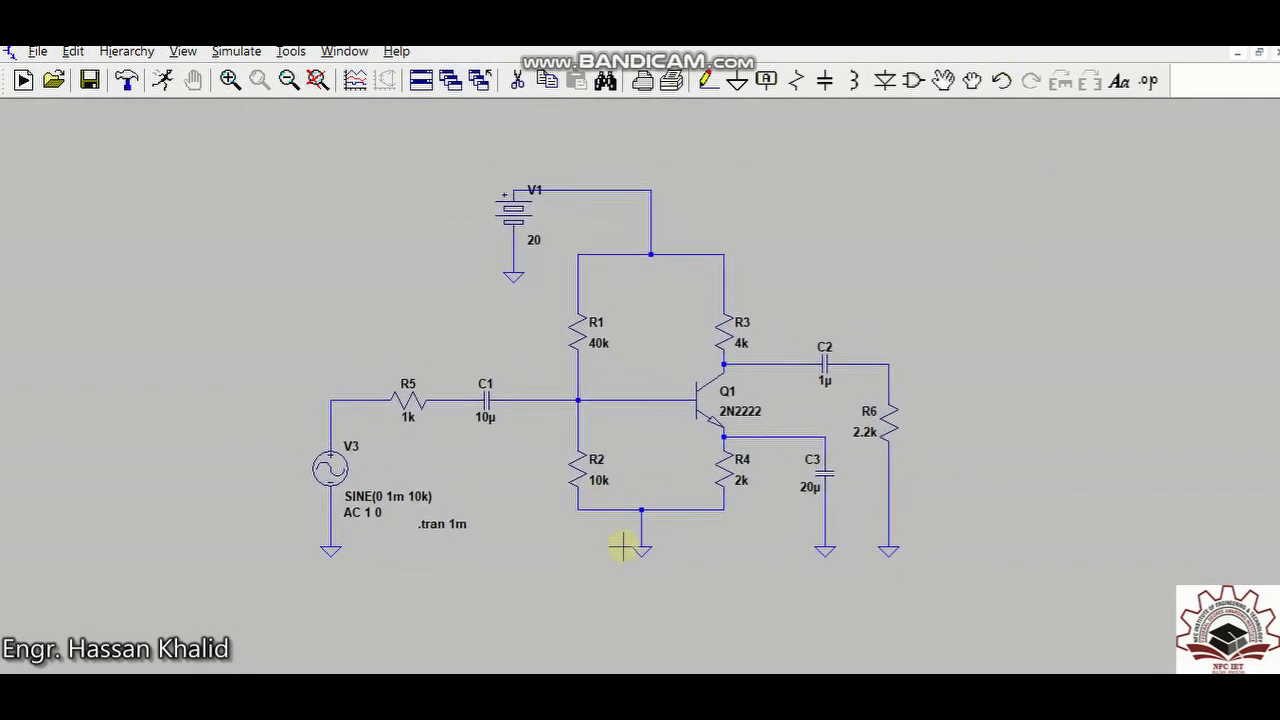
pyautogui.click(737, 81)
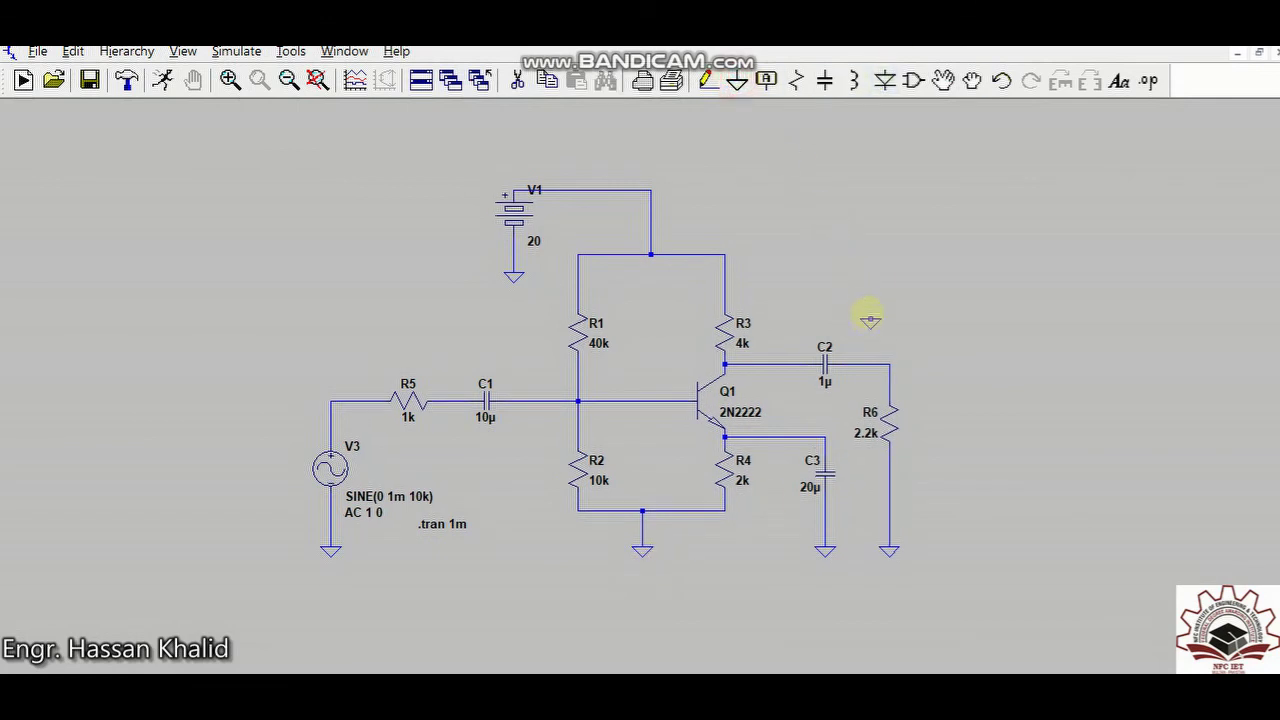
pyautogui.click(900, 292)
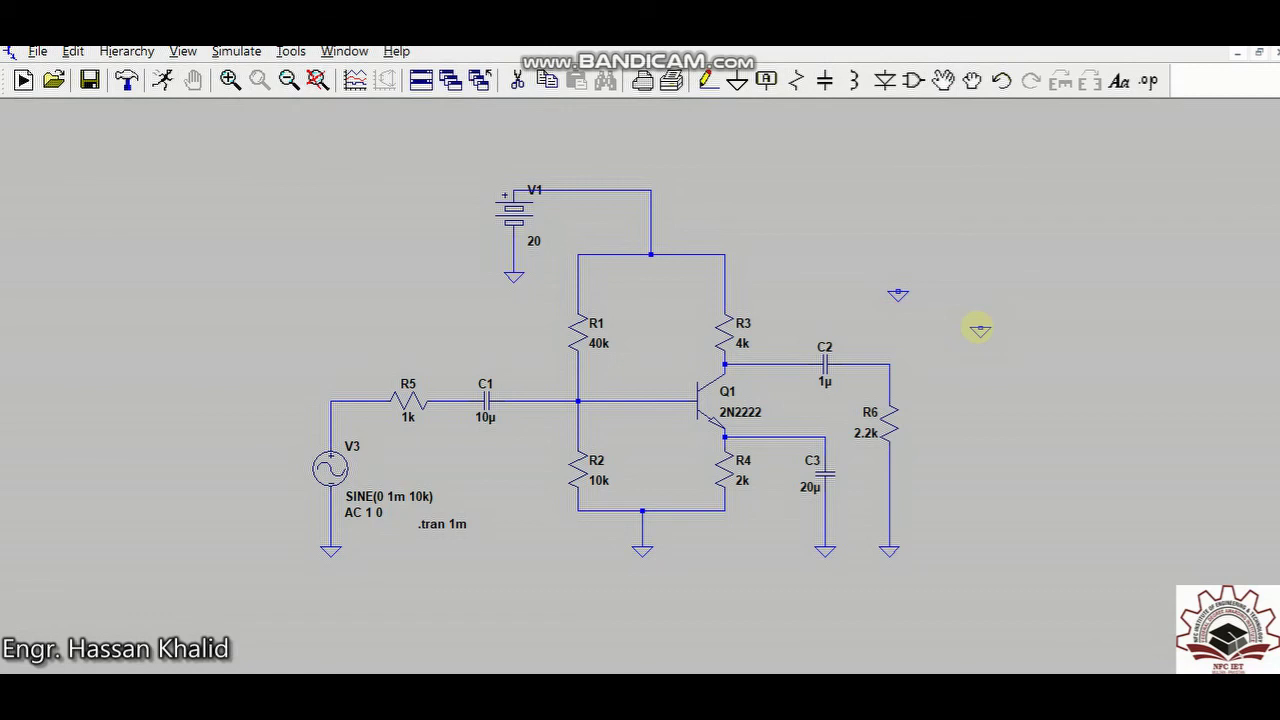
pyautogui.rightClick(978, 328)
# Step: Delete the unconnected ground symbol above load resistor R6
pyautogui.press('Delete')
pyautogui.click(904, 305)
pyautogui.click(899, 292)
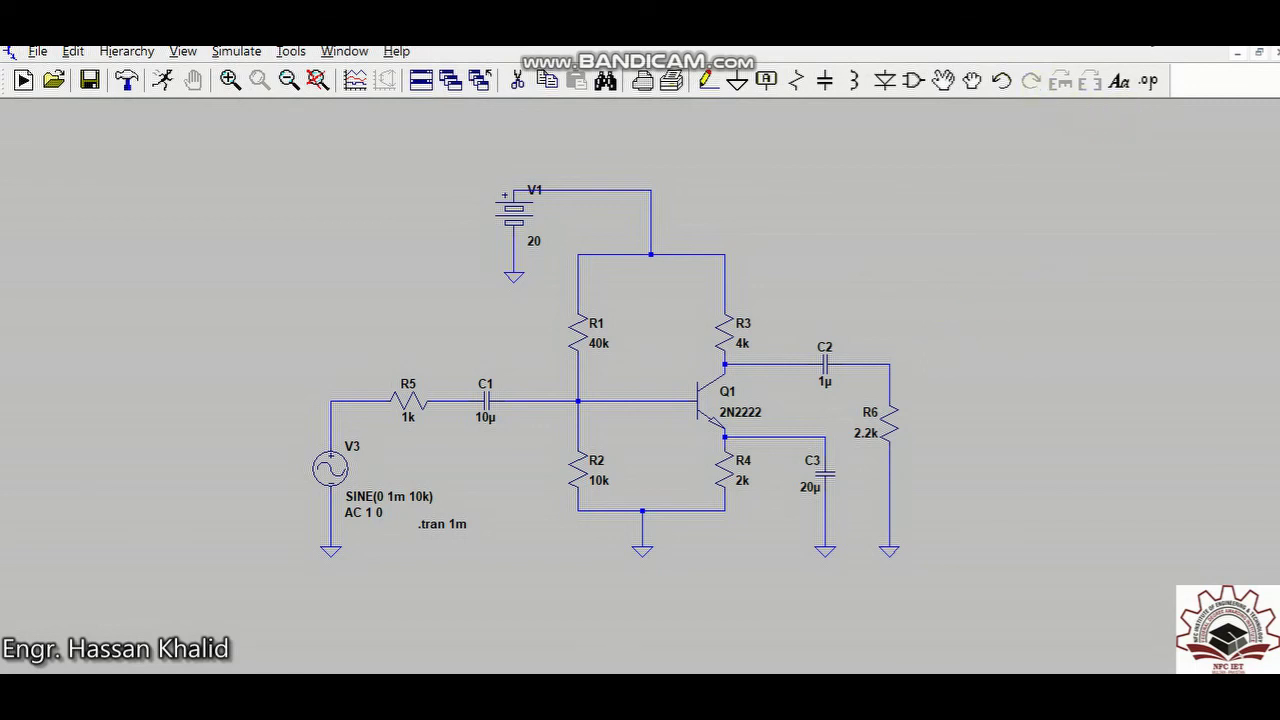
pyautogui.press('F7')
pyautogui.click(410, 400)
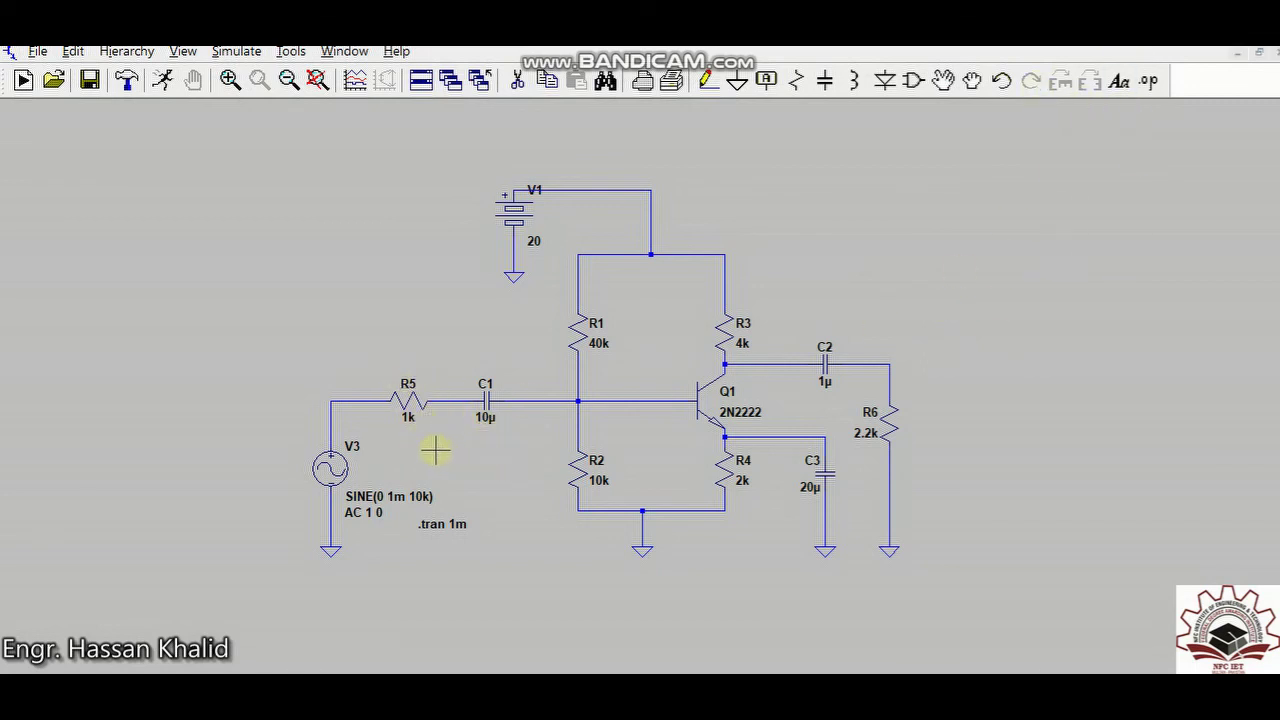
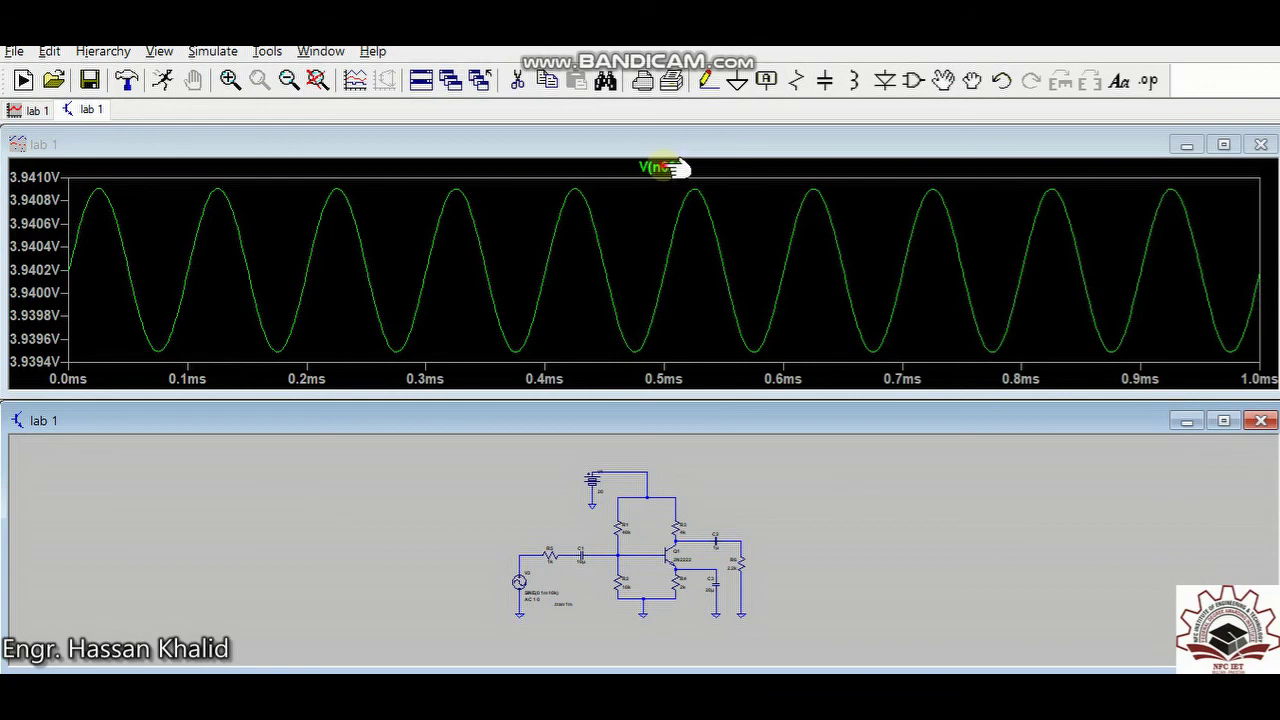
# Step: Display the average and RMS readings of the V(n006) base voltage trace and close the readout
pyautogui.keyDown('ctrl'); pyautogui.click(672, 167); pyautogui.keyUp('ctrl')
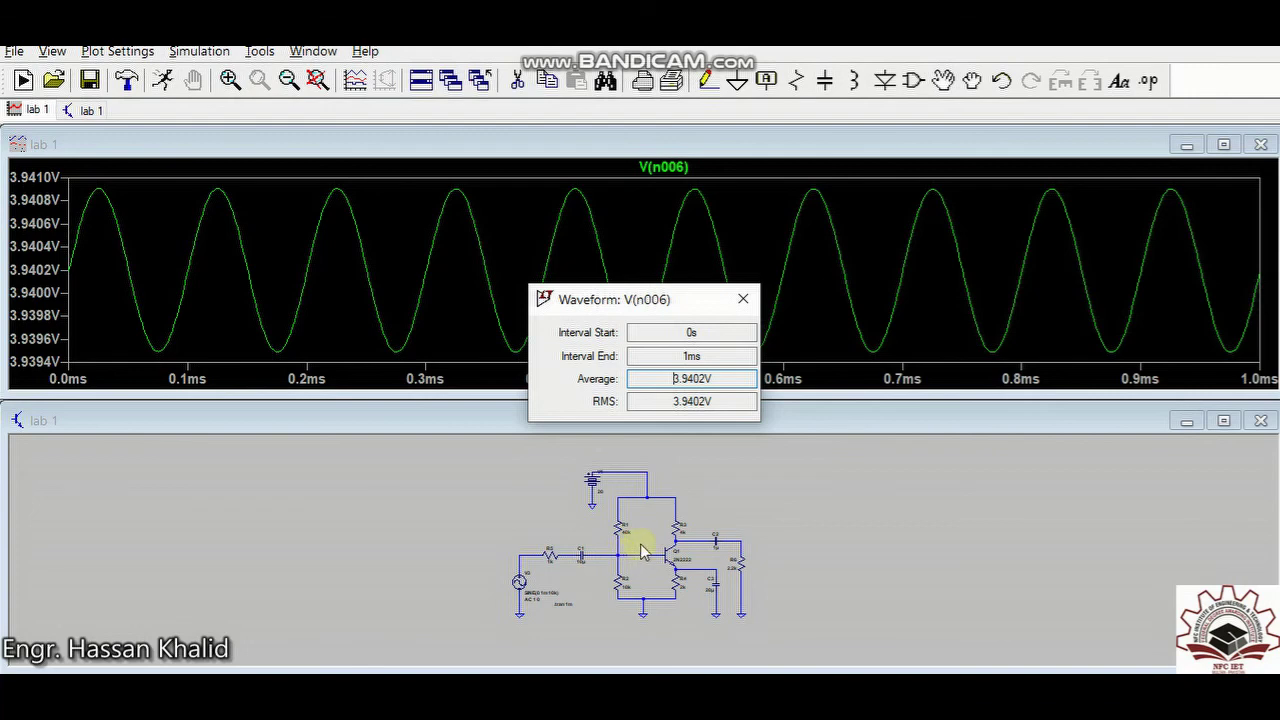
pyautogui.click(1151, 42)
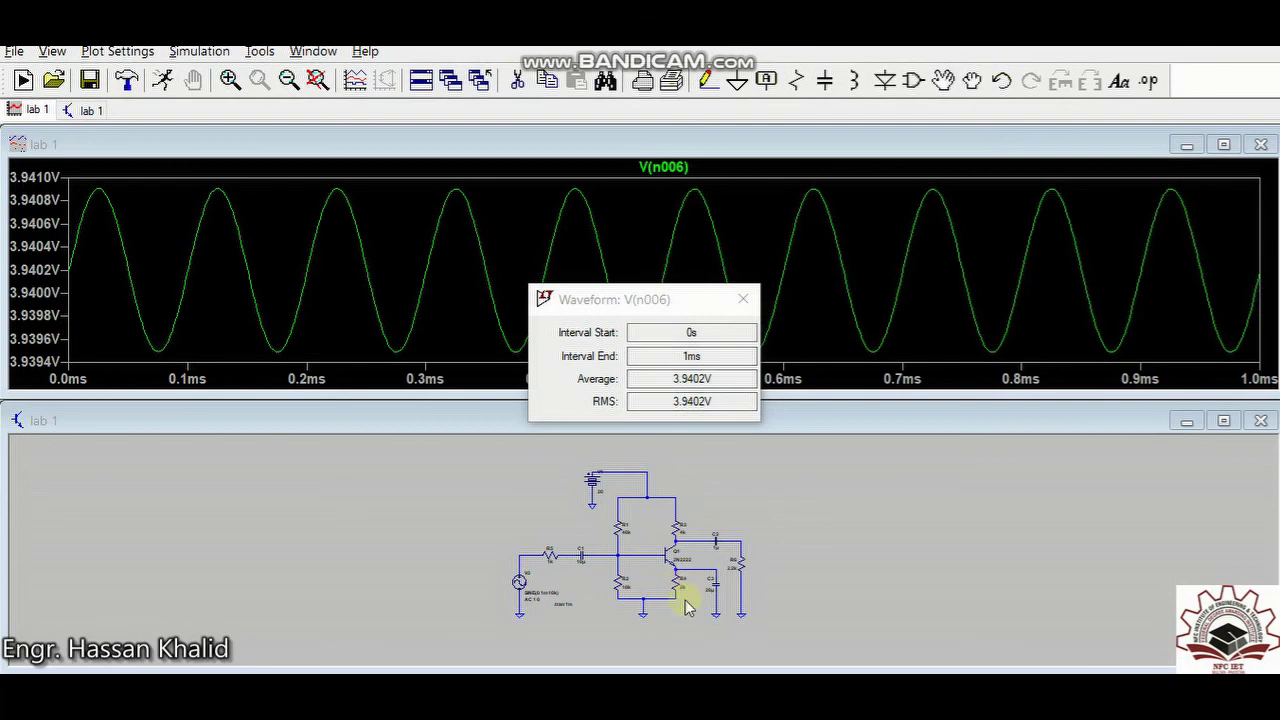
pyautogui.click(743, 299)
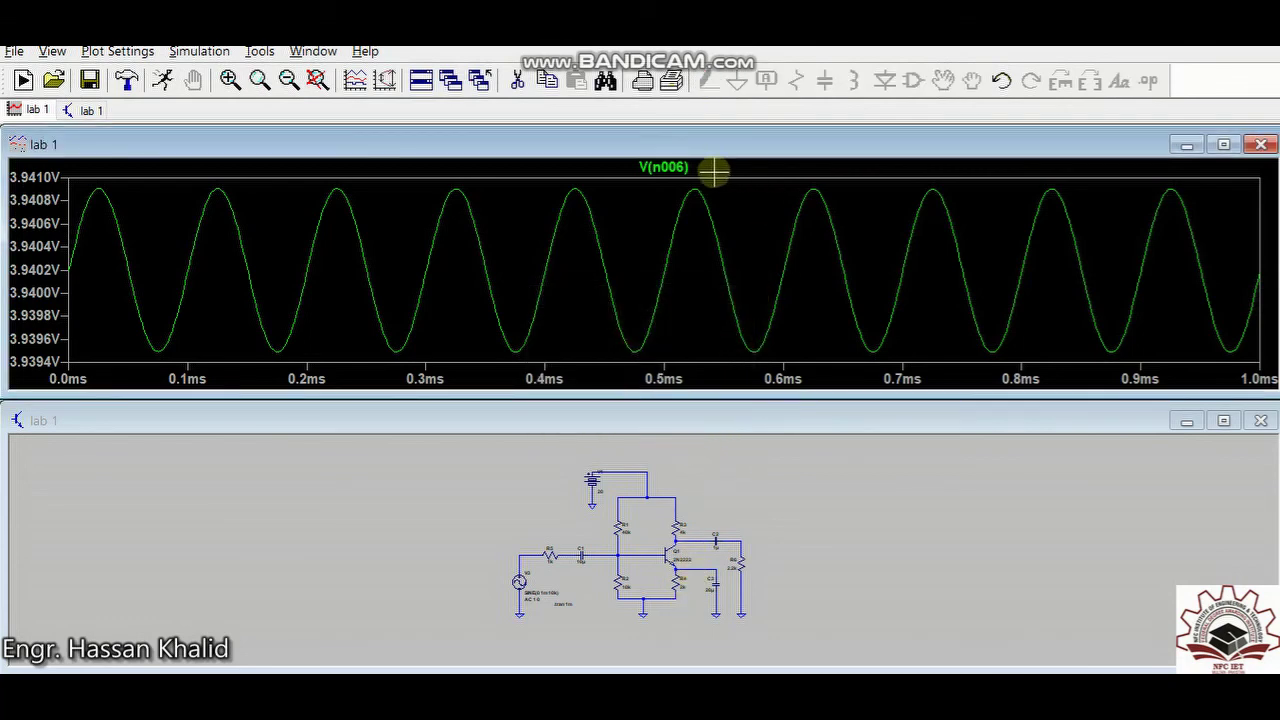
# Step: Plot the current through emitter resistor R4 and display its average and RMS readings
pyautogui.click(686, 607)
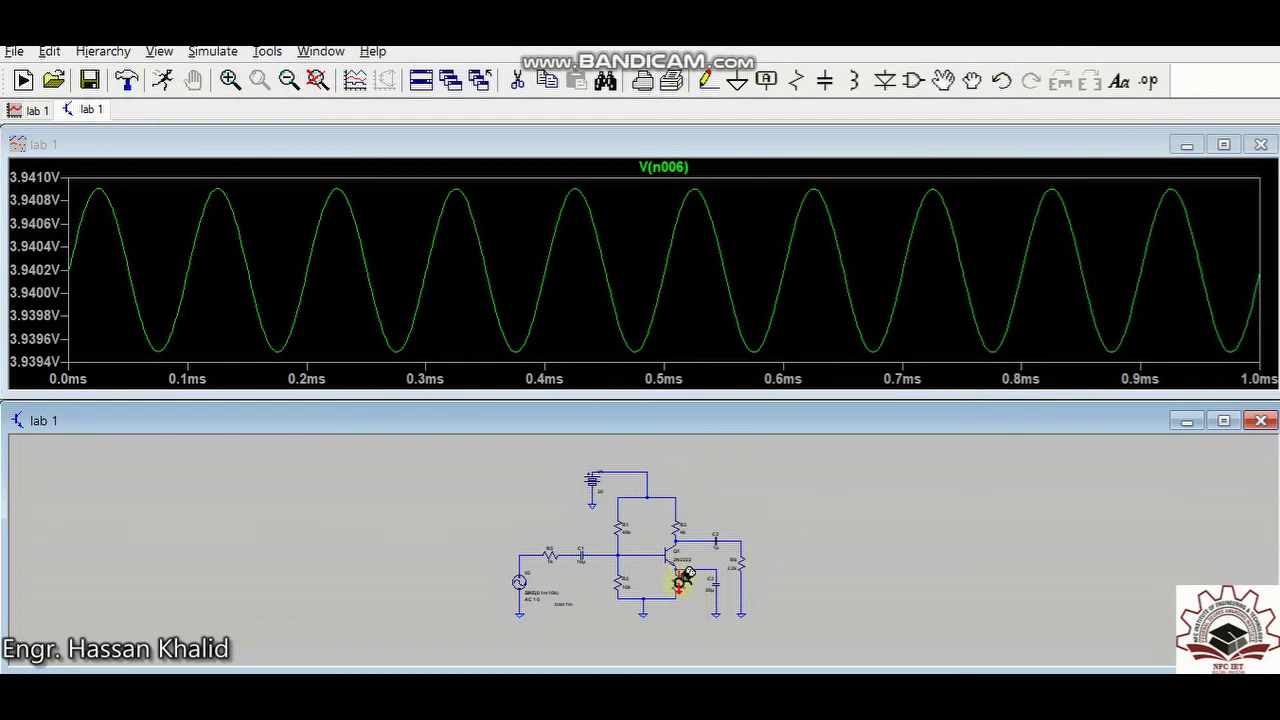
pyautogui.click(681, 580)
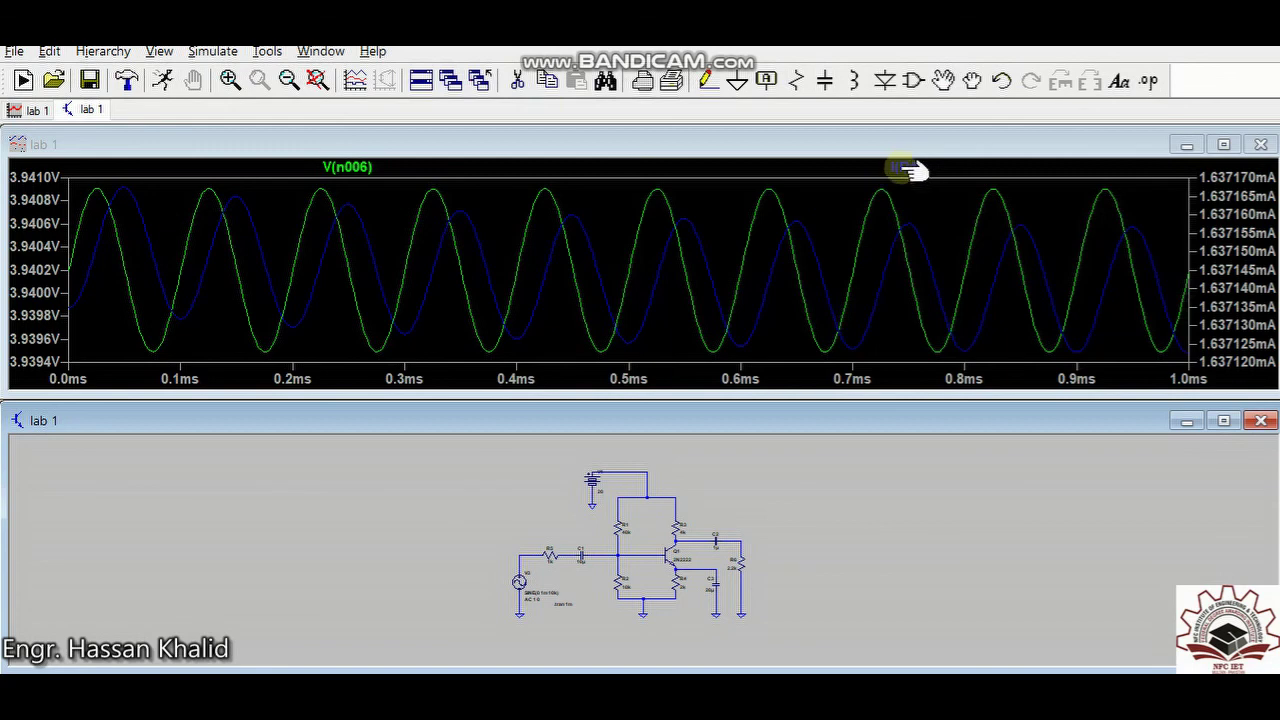
pyautogui.keyDown('ctrl'); pyautogui.click(908, 170); pyautogui.keyUp('ctrl')
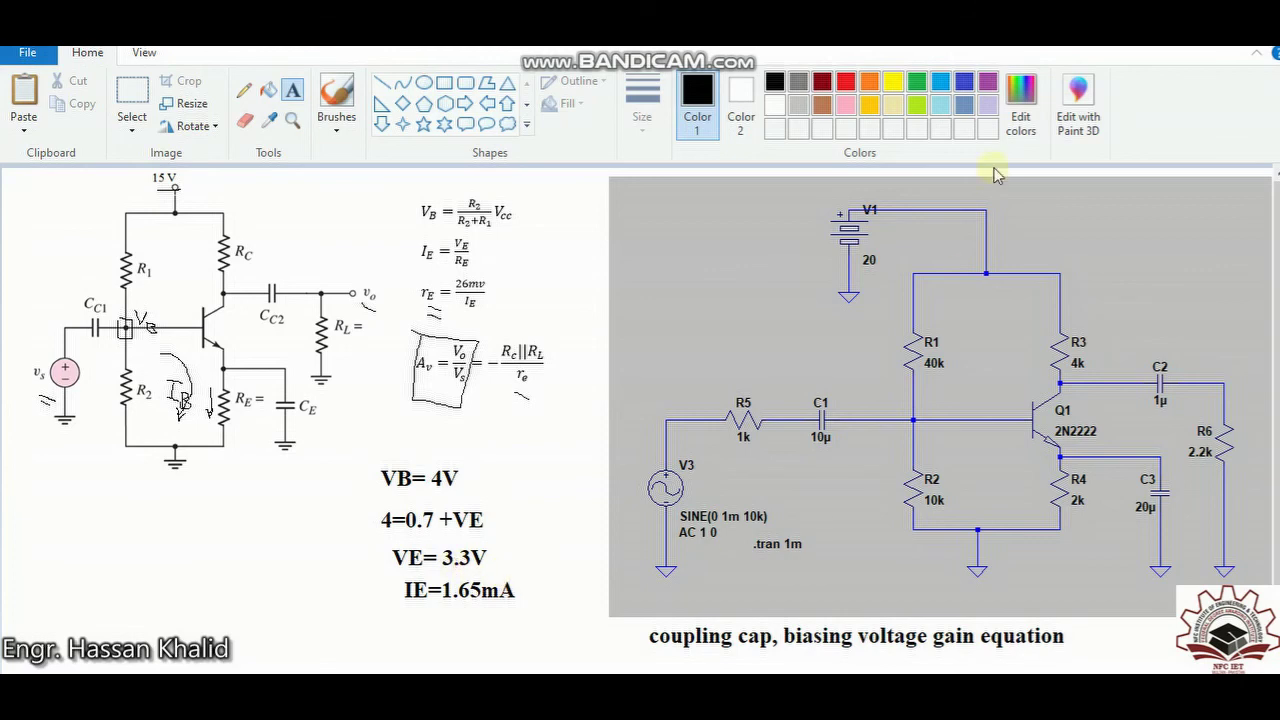
# Step: Return to LTspice and plot the input voltage at source V3 together with the output voltage at load resistor R6
pyautogui.click(1166, 25)
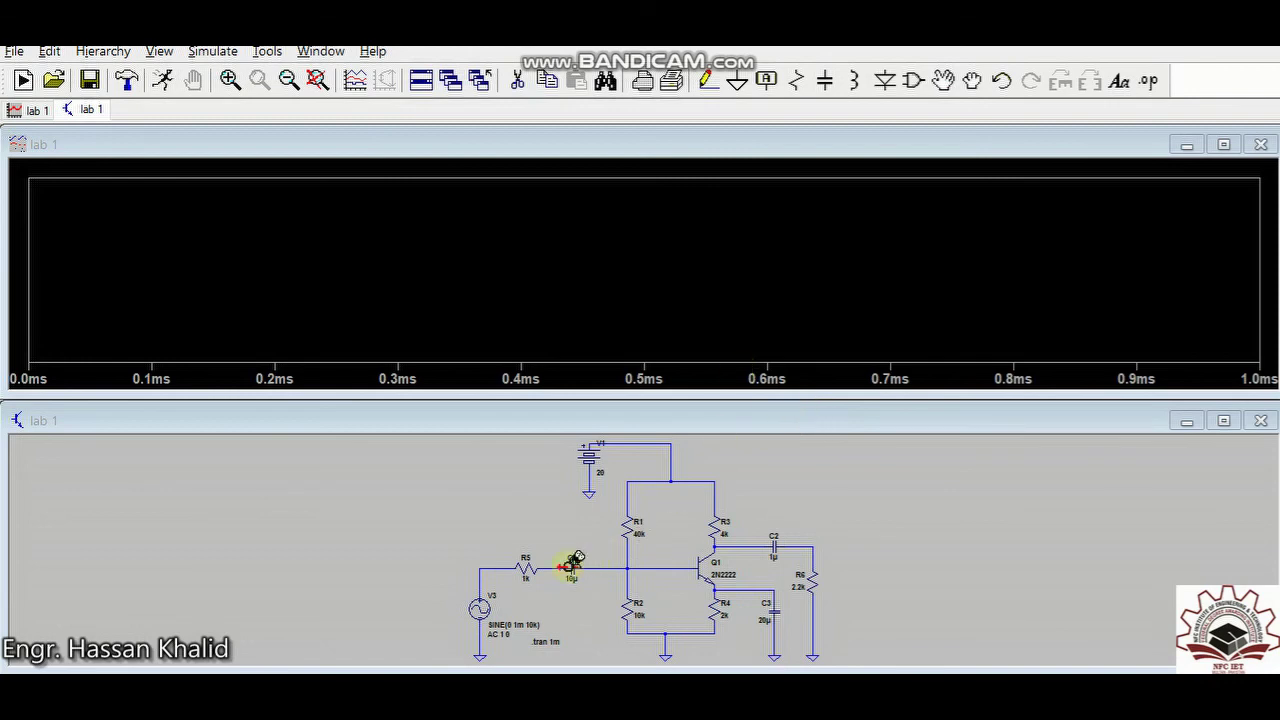
pyautogui.click(482, 587)
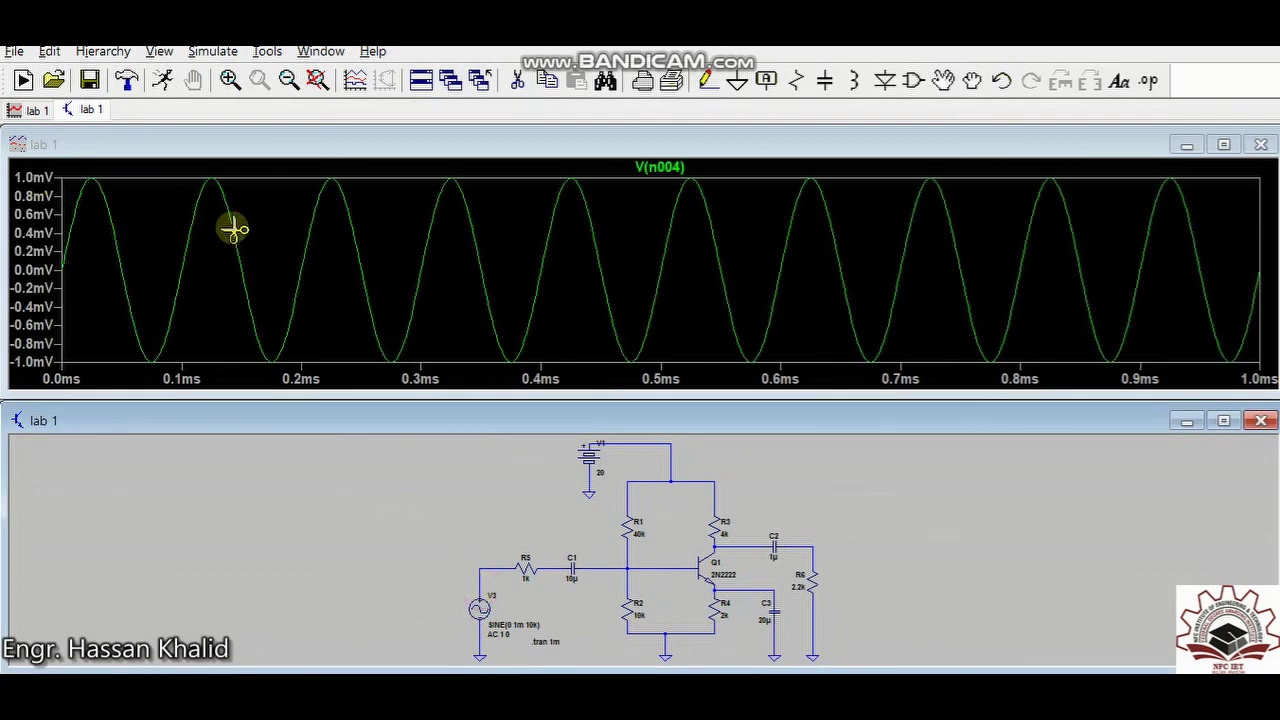
pyautogui.click(280, 144)
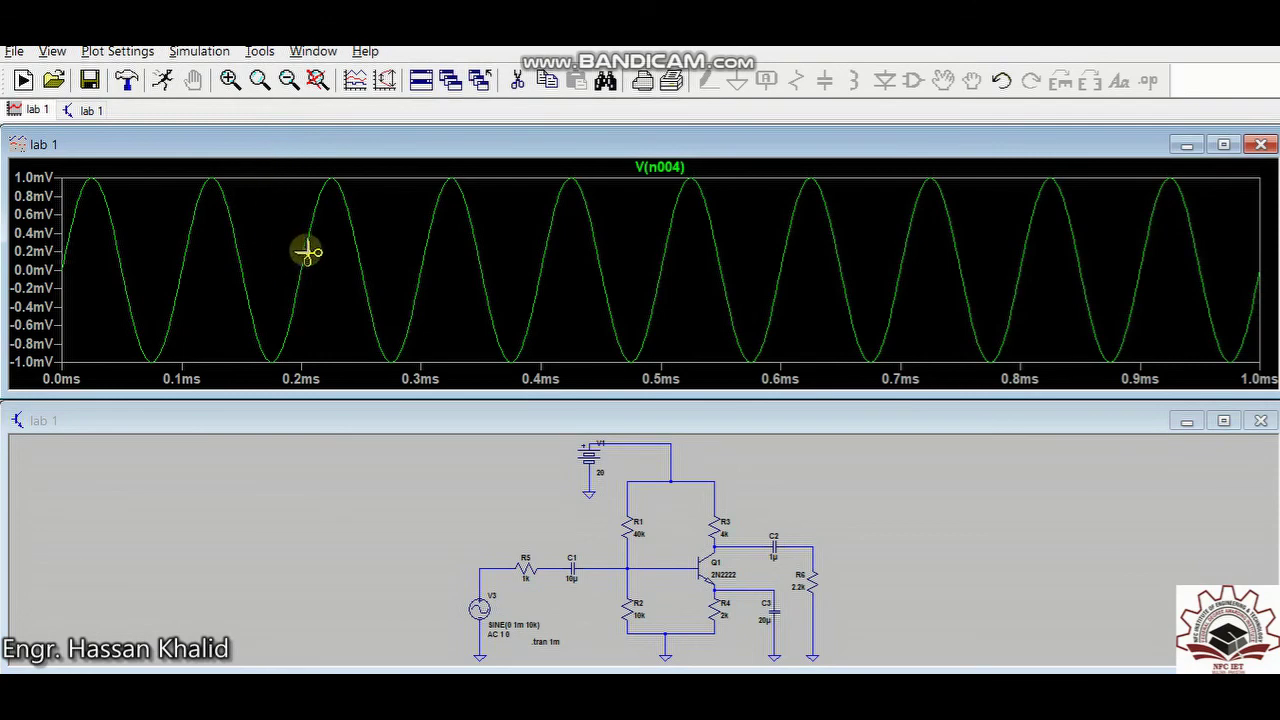
pyautogui.click(893, 517)
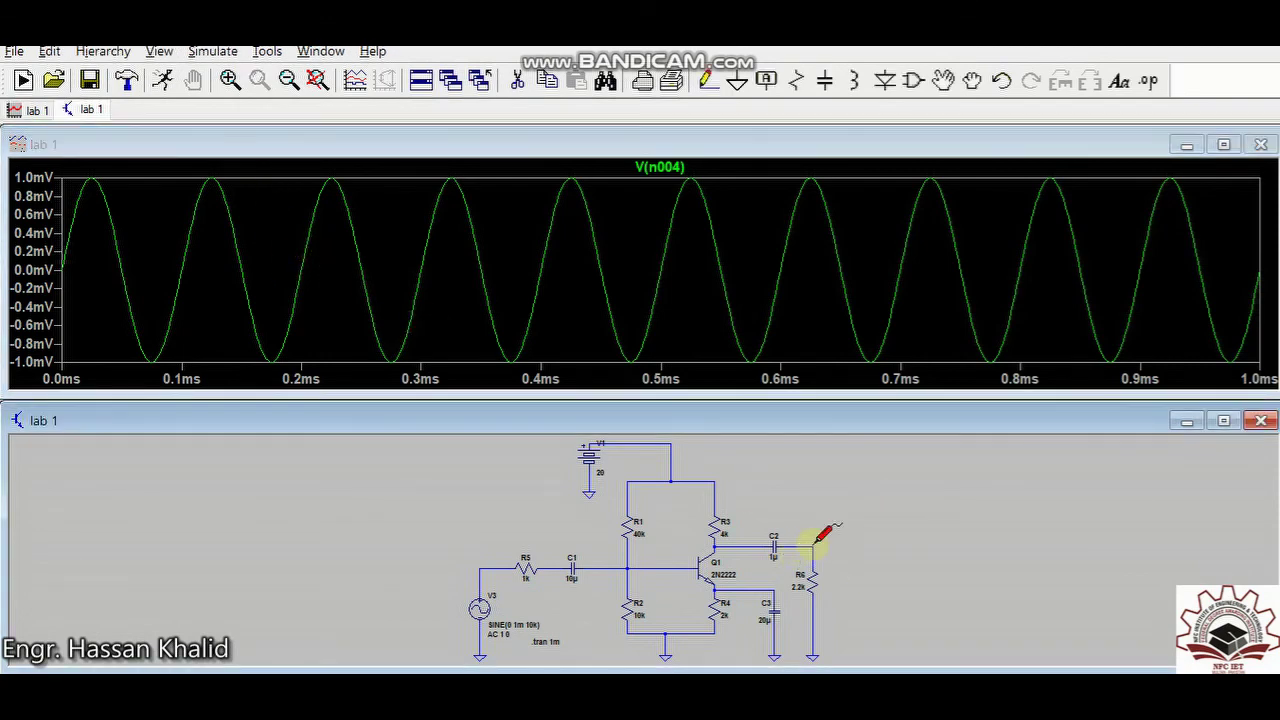
pyautogui.click(814, 544)
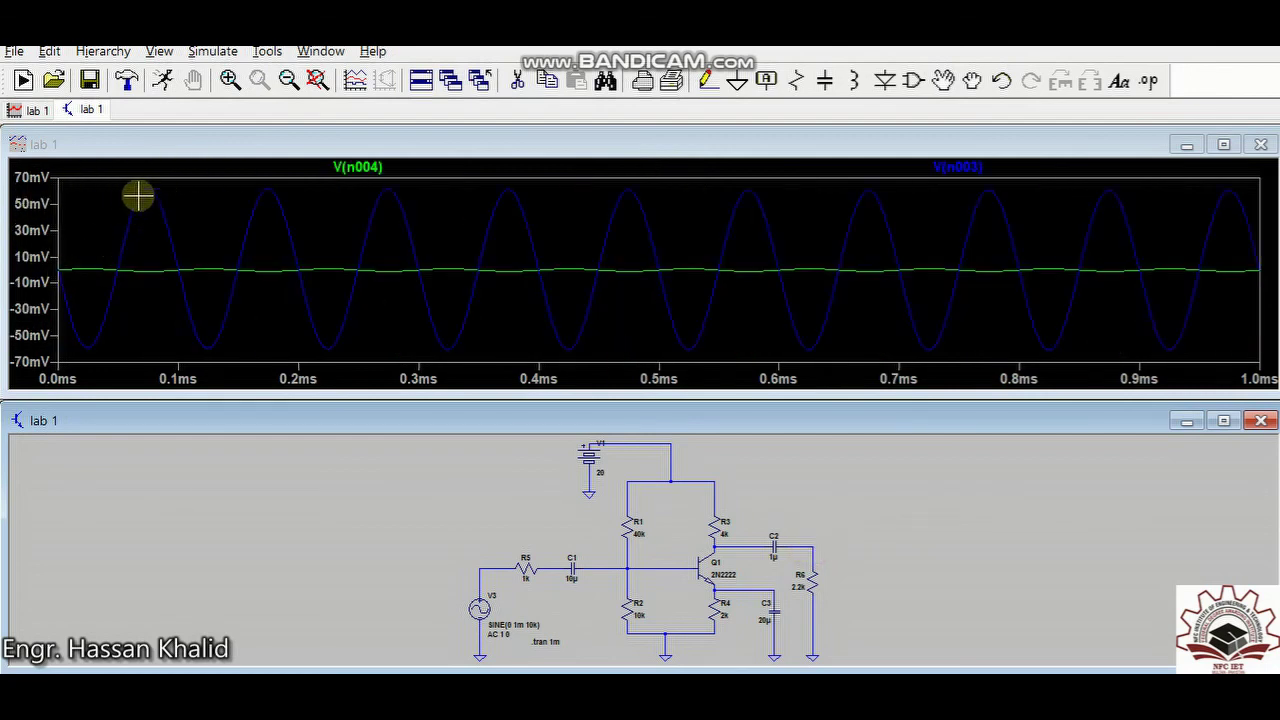
# Step: Display the average and RMS readings of the output trace V(n003), followed by those of the input trace V(n004)
pyautogui.keyDown('ctrl'); pyautogui.click(957, 166); pyautogui.keyUp('ctrl')
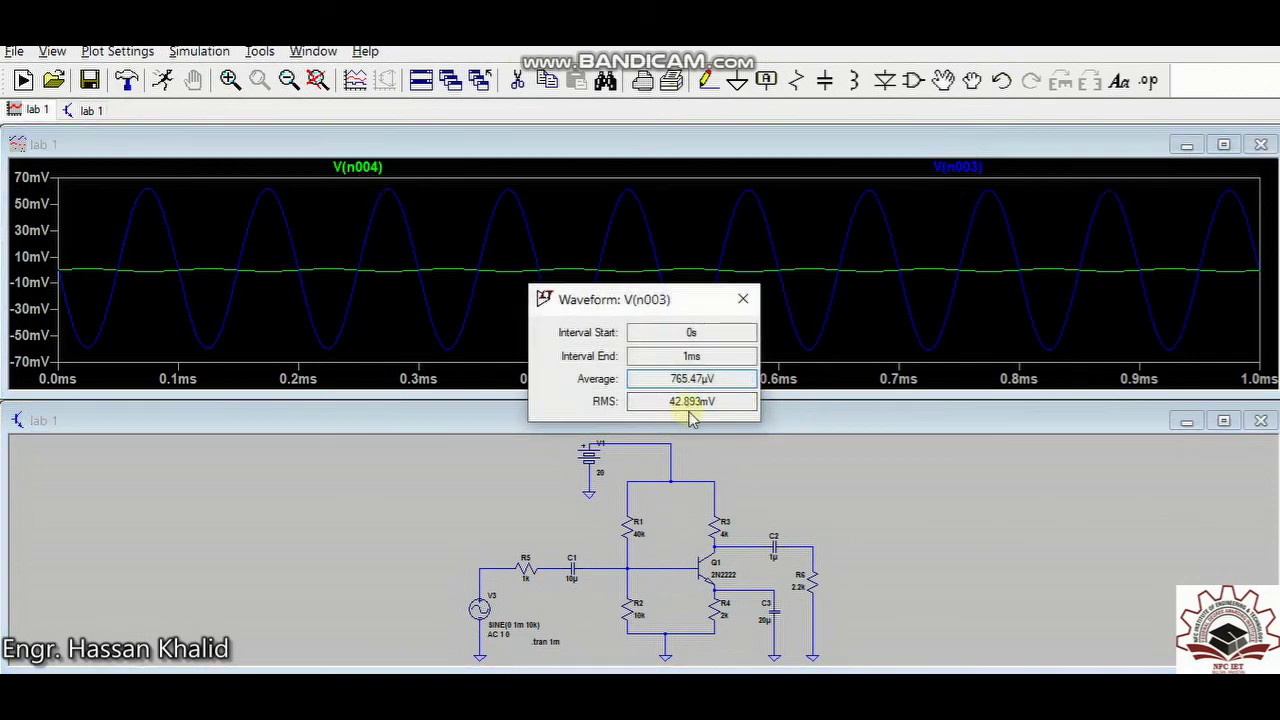
pyautogui.click(709, 404)
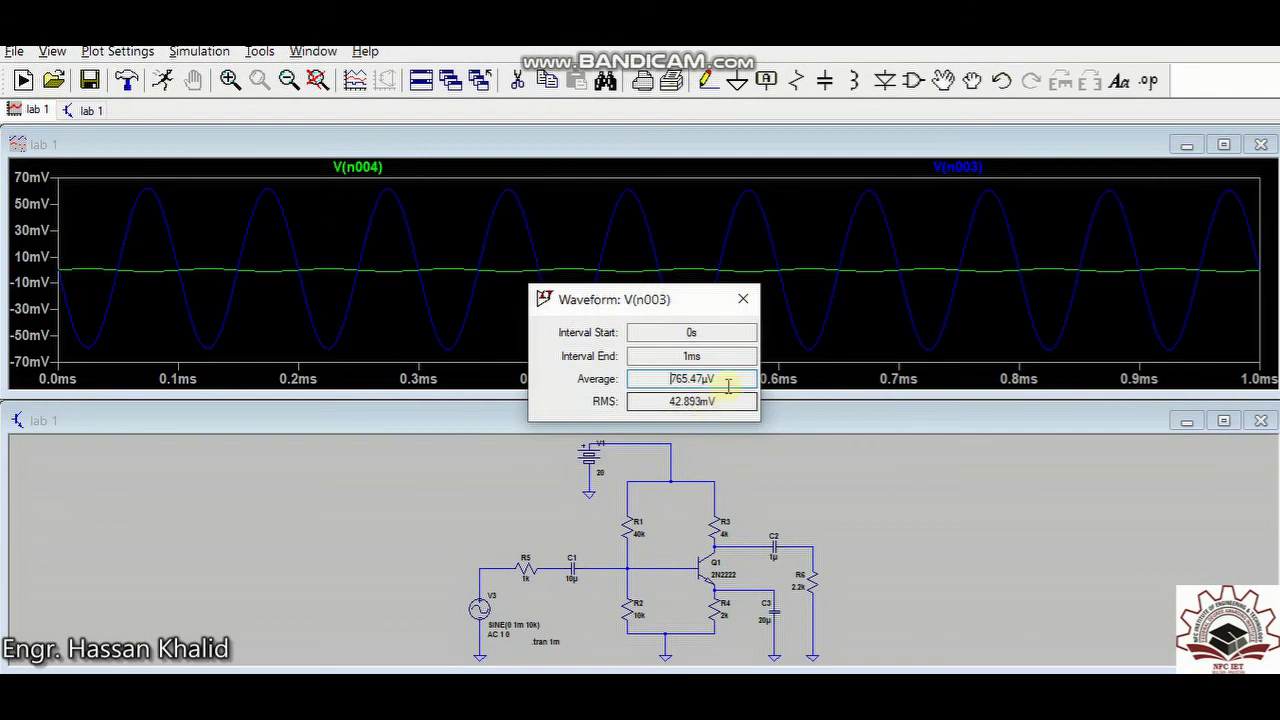
pyautogui.click(743, 299)
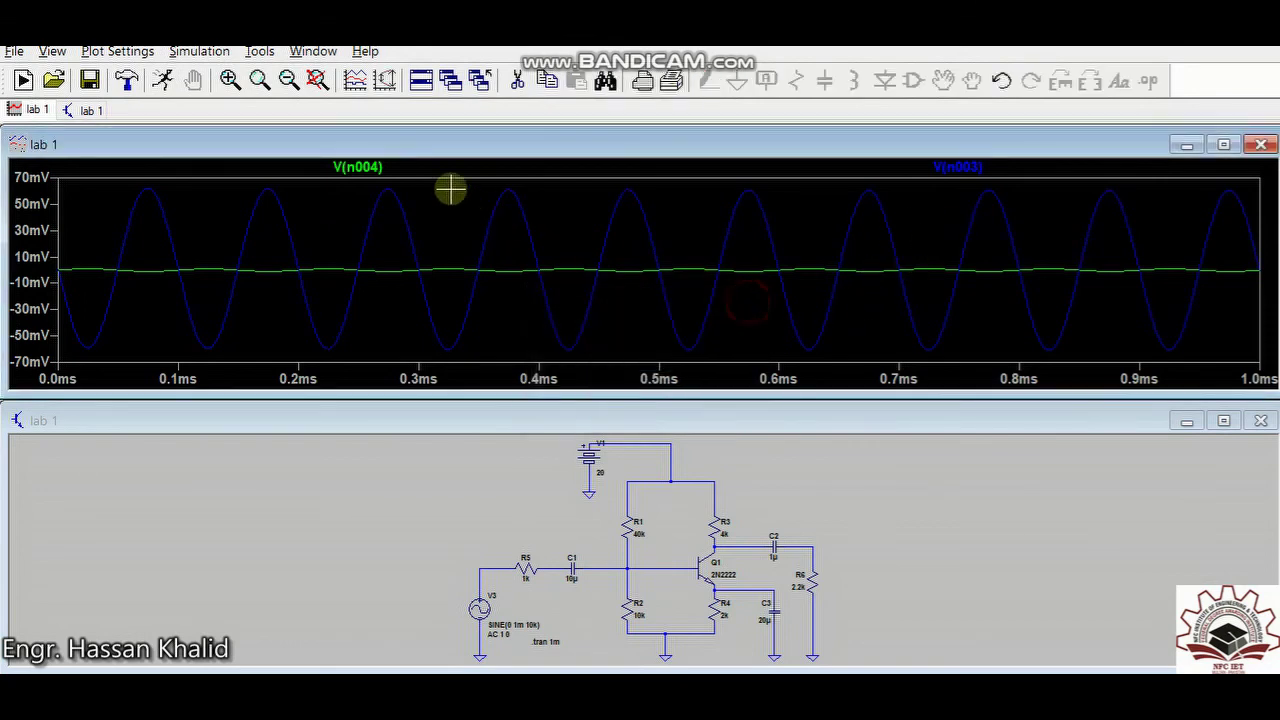
pyautogui.keyDown('ctrl'); pyautogui.click(358, 167); pyautogui.keyUp('ctrl')
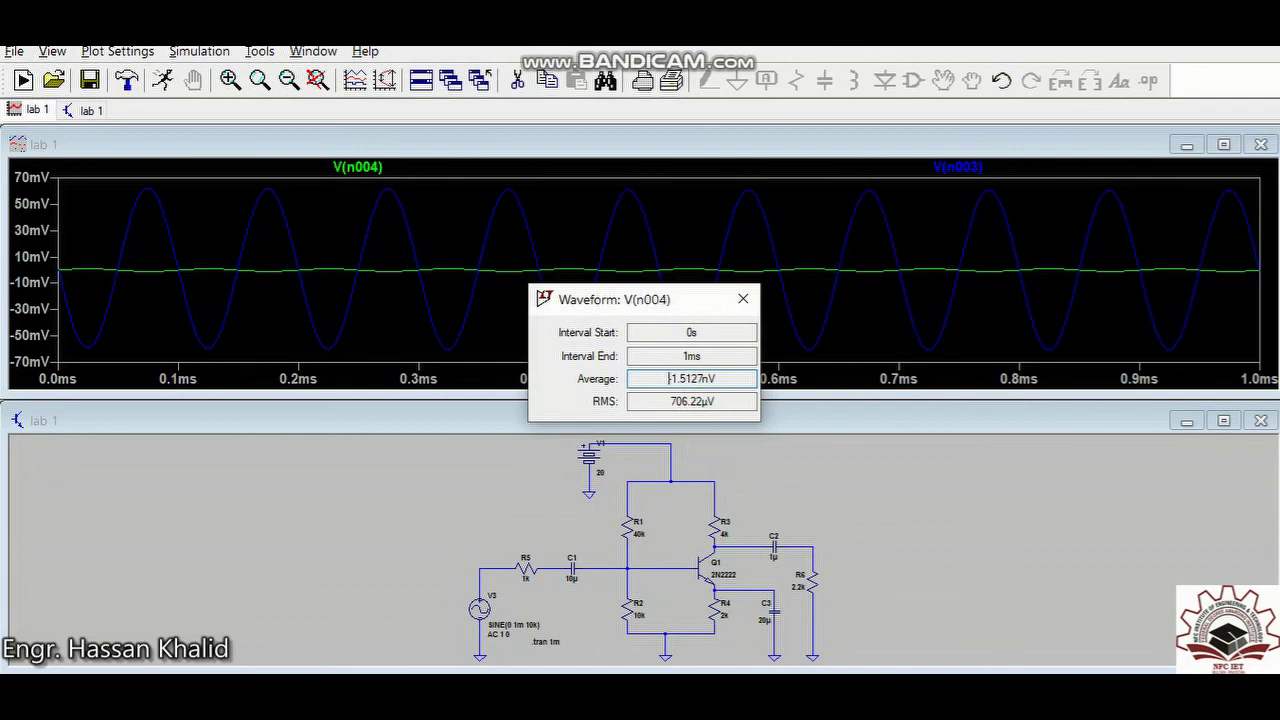
# Step: Switch to Word, add "(rms)" to the Vs and Vout headings, and fill the first row with Vs 0.706m, Vout 42m and As 59.4
pyautogui.hotkey('alt', 'Tab')
pyautogui.write('(')
pyautogui.write('rms)')
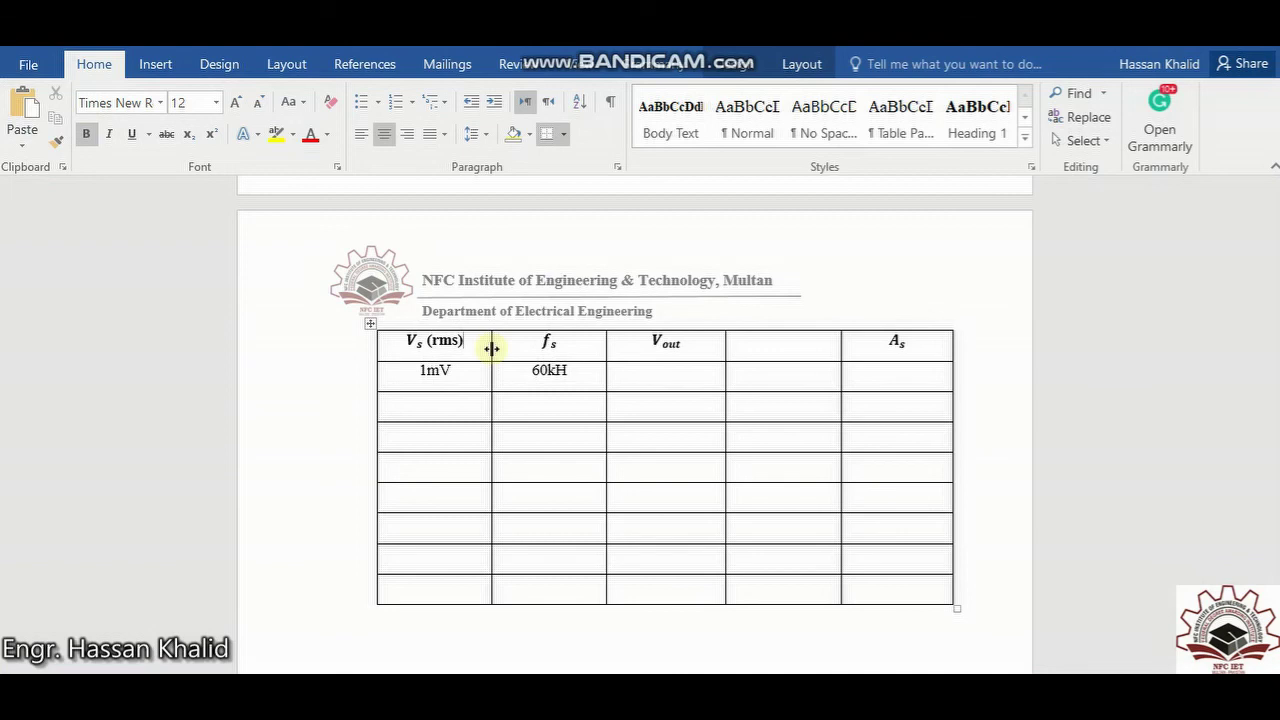
pyautogui.click(715, 344)
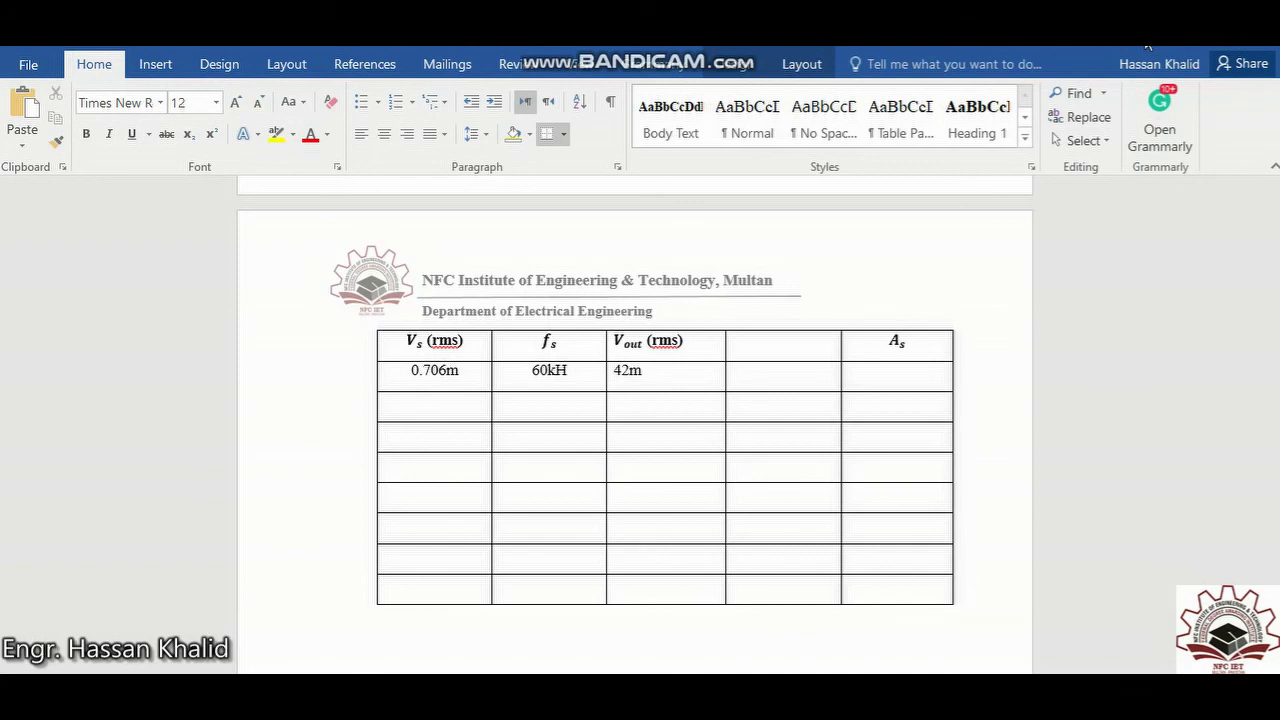
pyautogui.write('59.4')
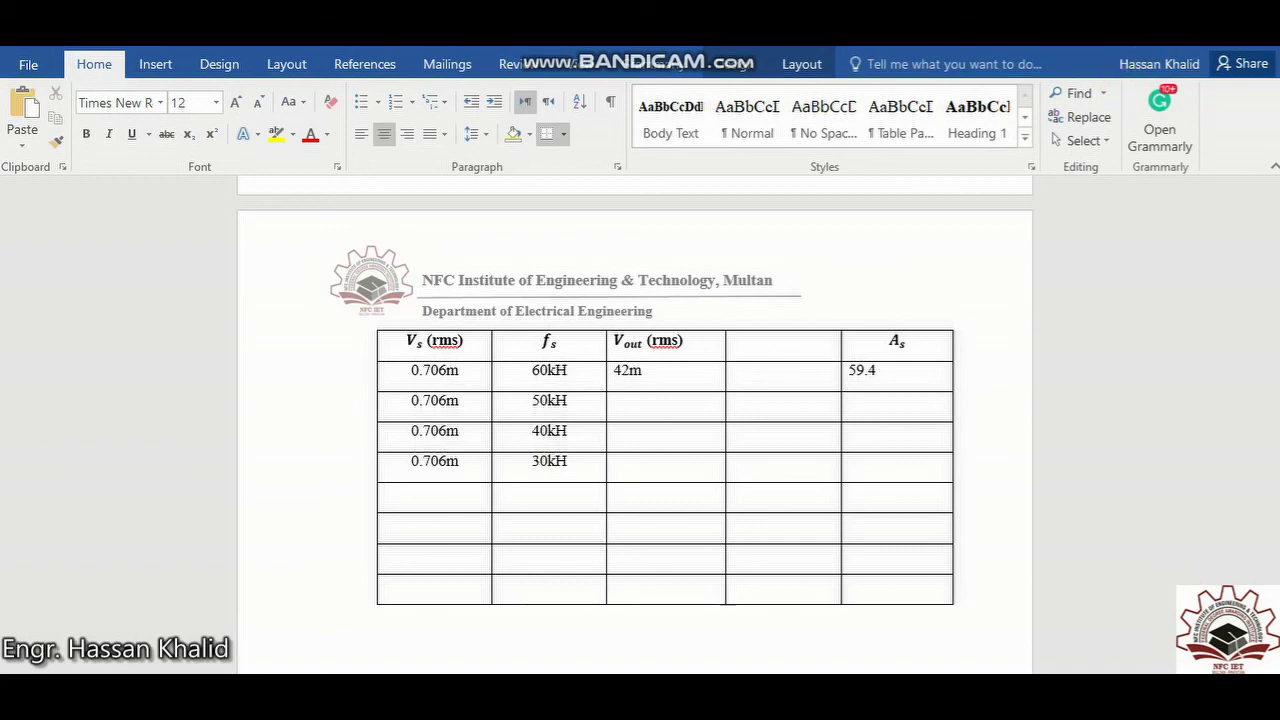
# Step: Return to the LTspice schematic and set the sine frequency of voltage source V3 to 30k
pyautogui.click(1138, 33)
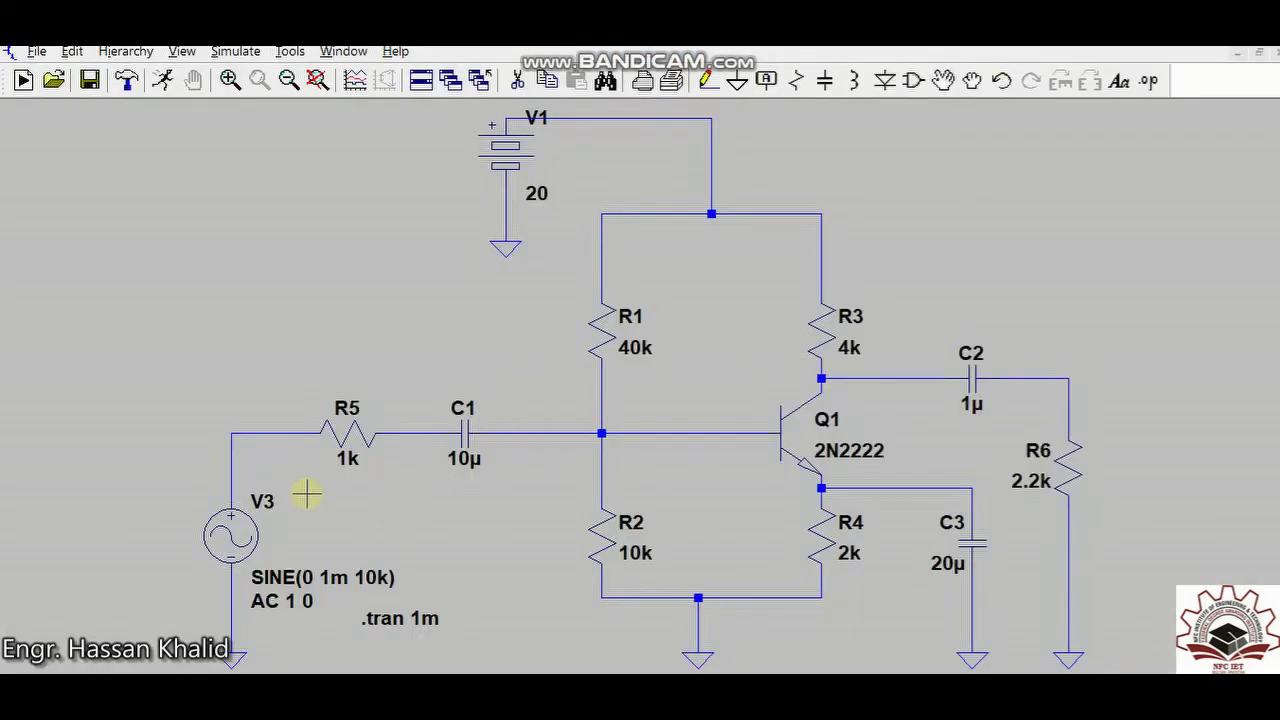
pyautogui.rightClick(231, 537)
pyautogui.click(597, 399)
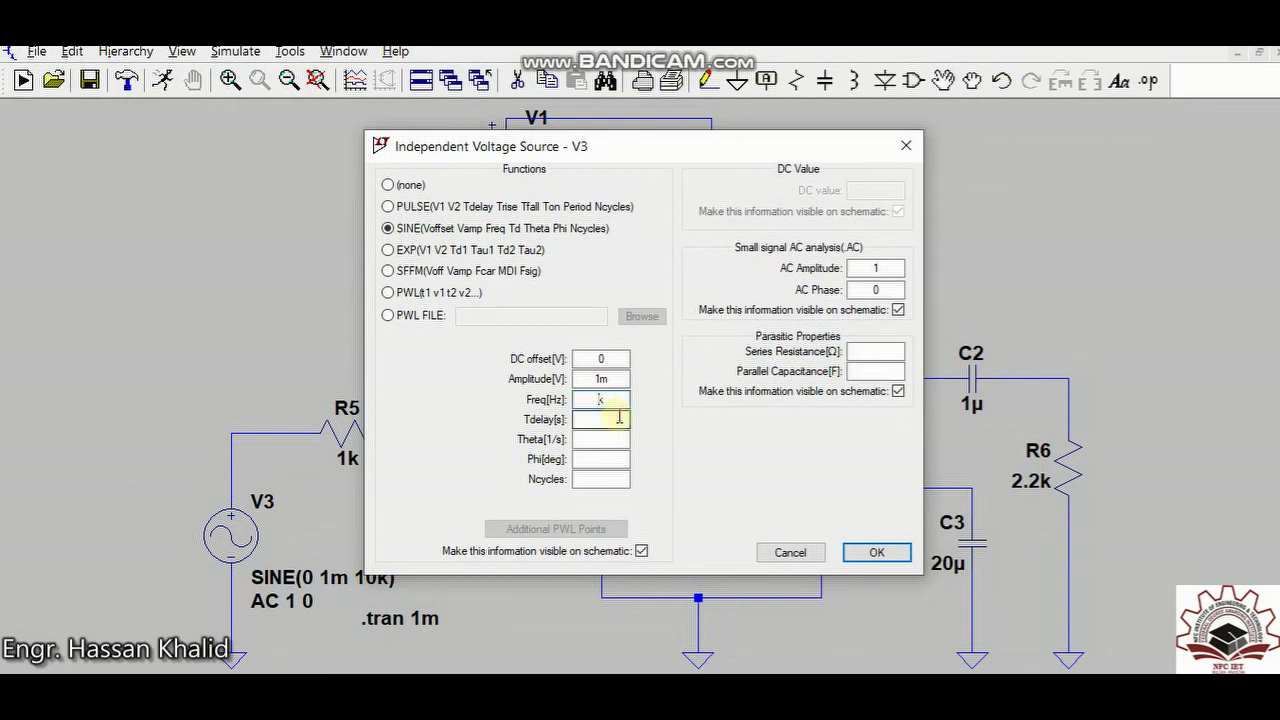
pyautogui.write('30')
pyautogui.press('Return')
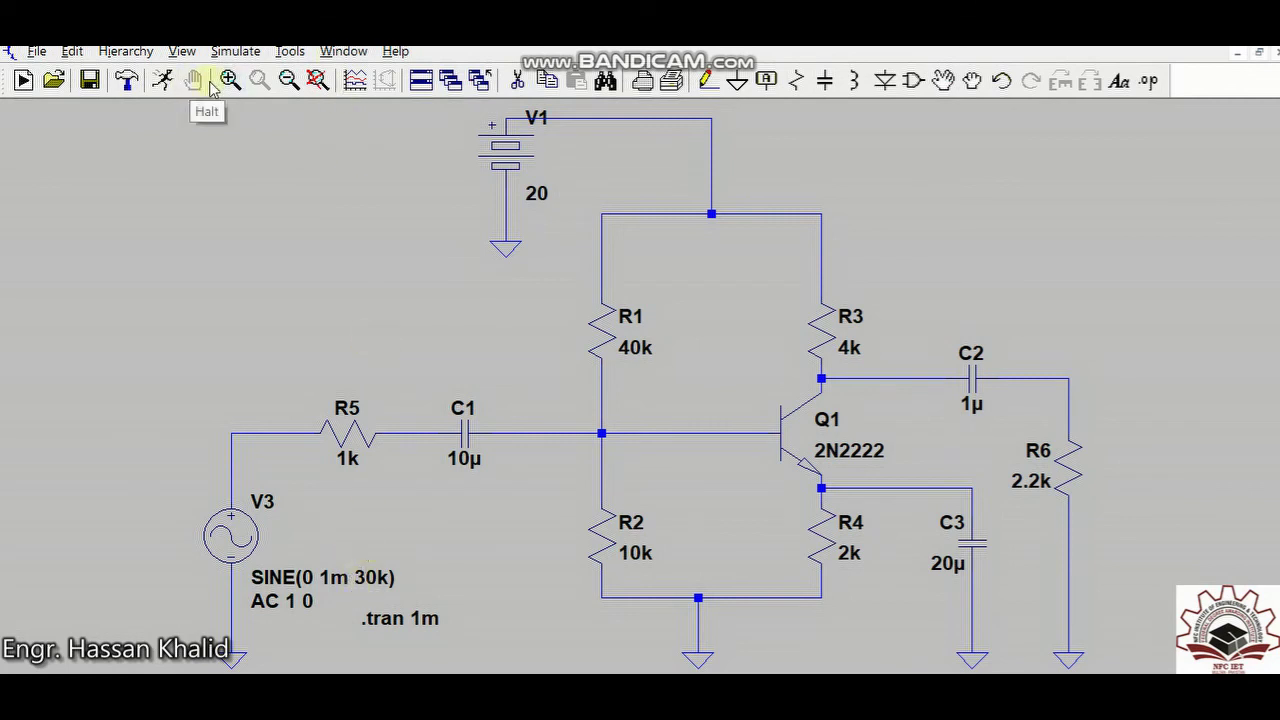
# Step: Run the simulation, plot the input voltage at source V3 and display its average and RMS readings
pyautogui.click(163, 82)
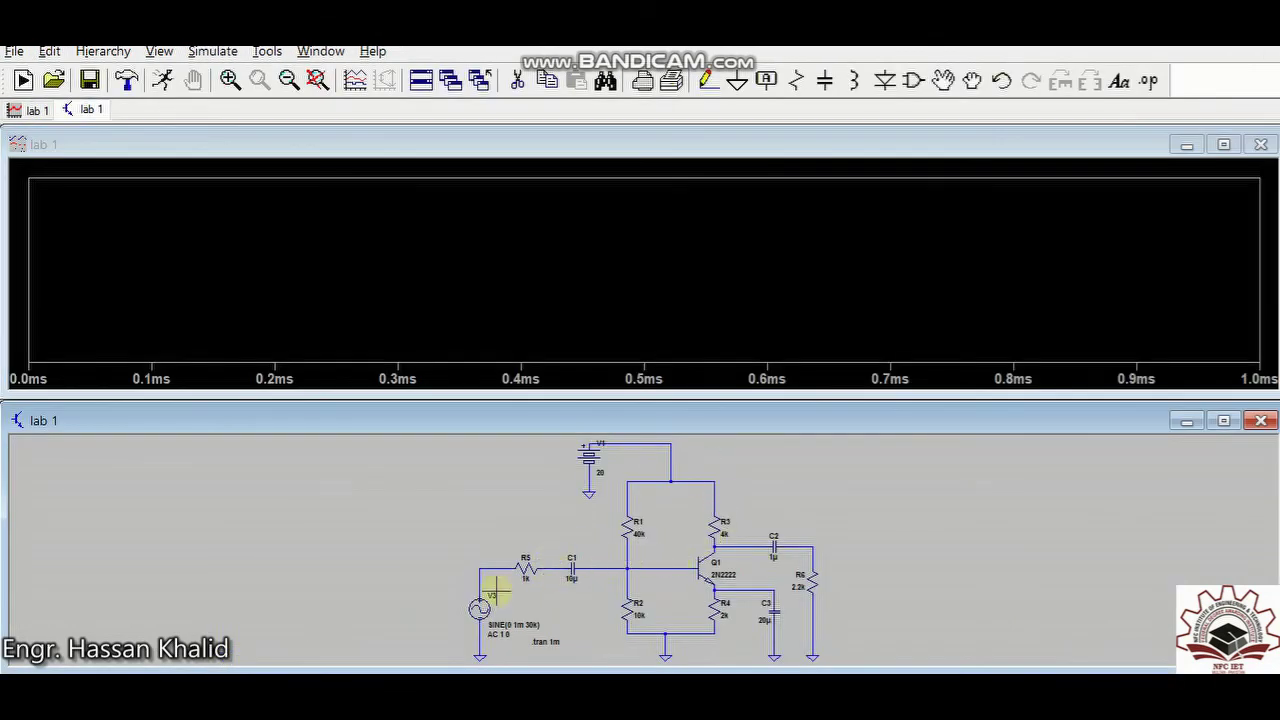
pyautogui.click(479, 583)
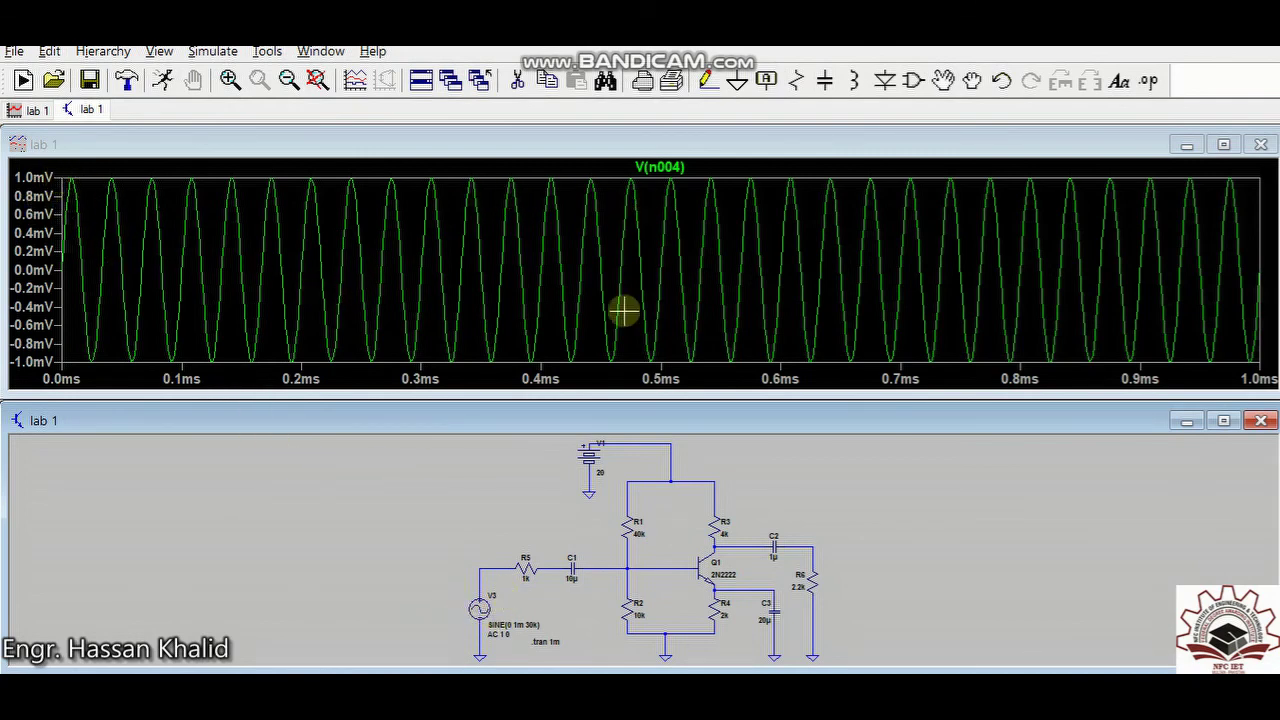
pyautogui.keyDown('ctrl'); pyautogui.click(660, 170); pyautogui.keyUp('ctrl')
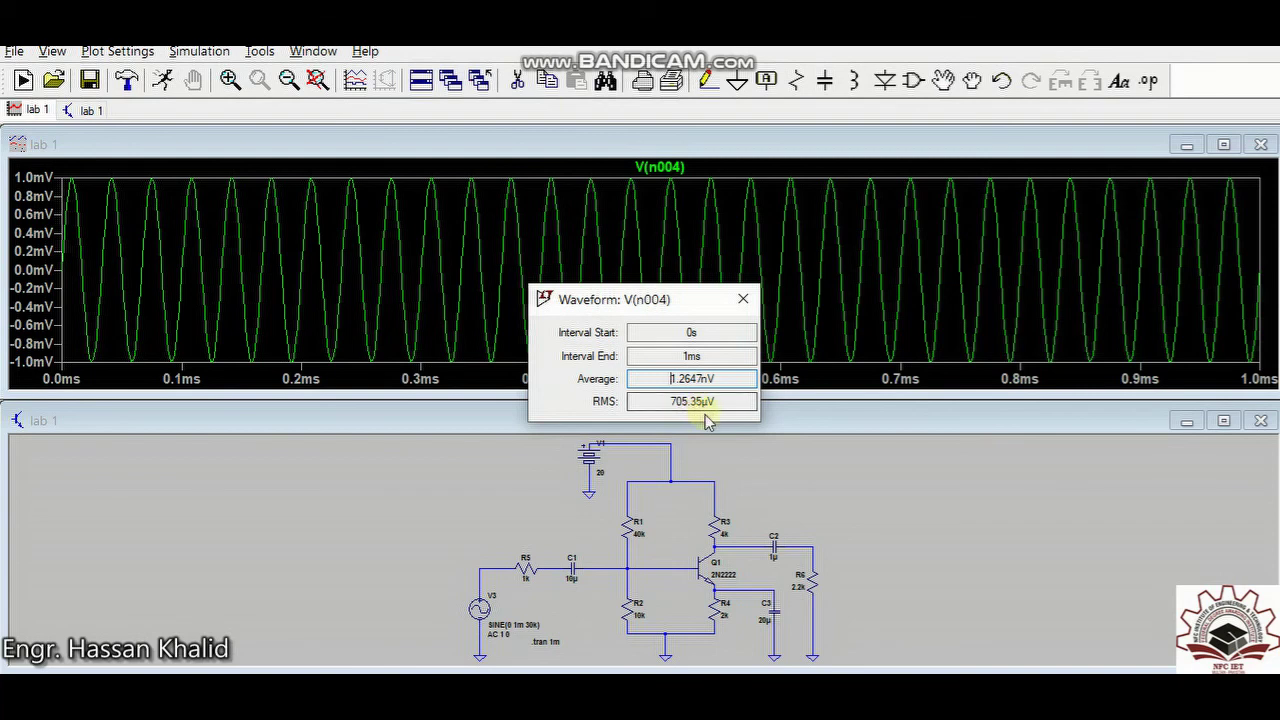
pyautogui.click(745, 299)
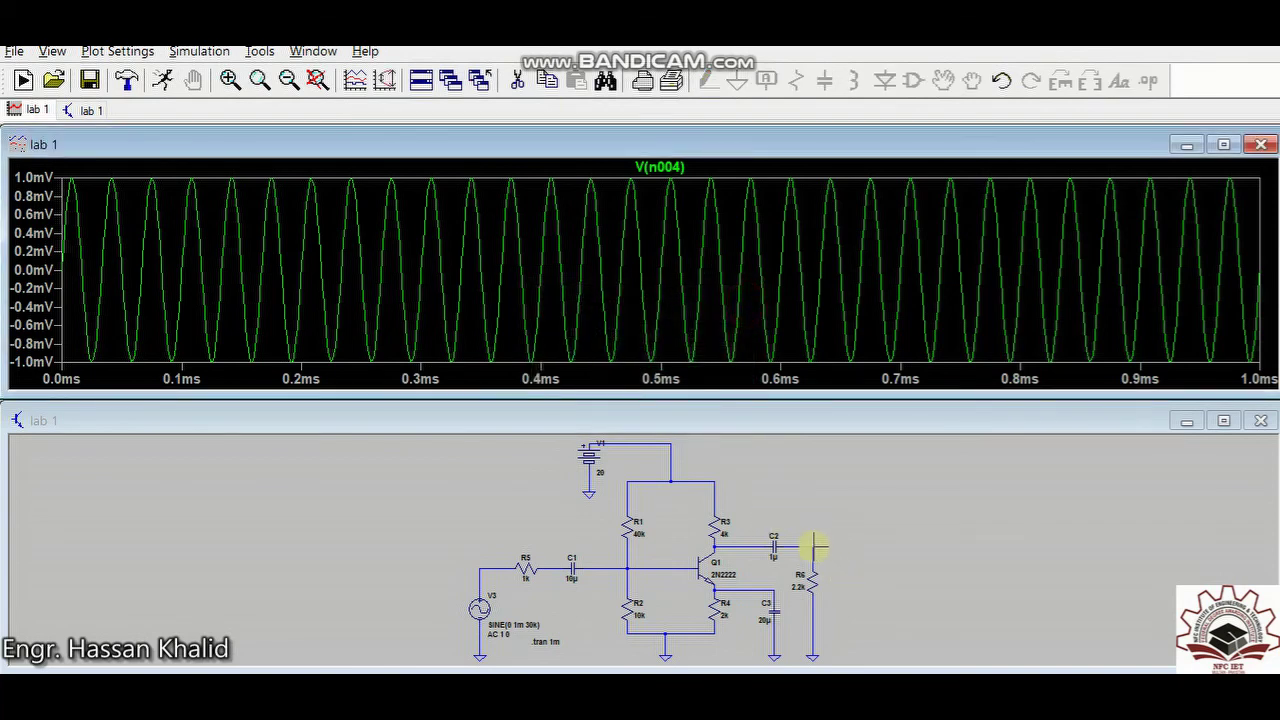
# Step: Plot the output voltage at load resistor R6 and display its average and RMS readings
pyautogui.click(813, 546)
pyautogui.click(812, 547)
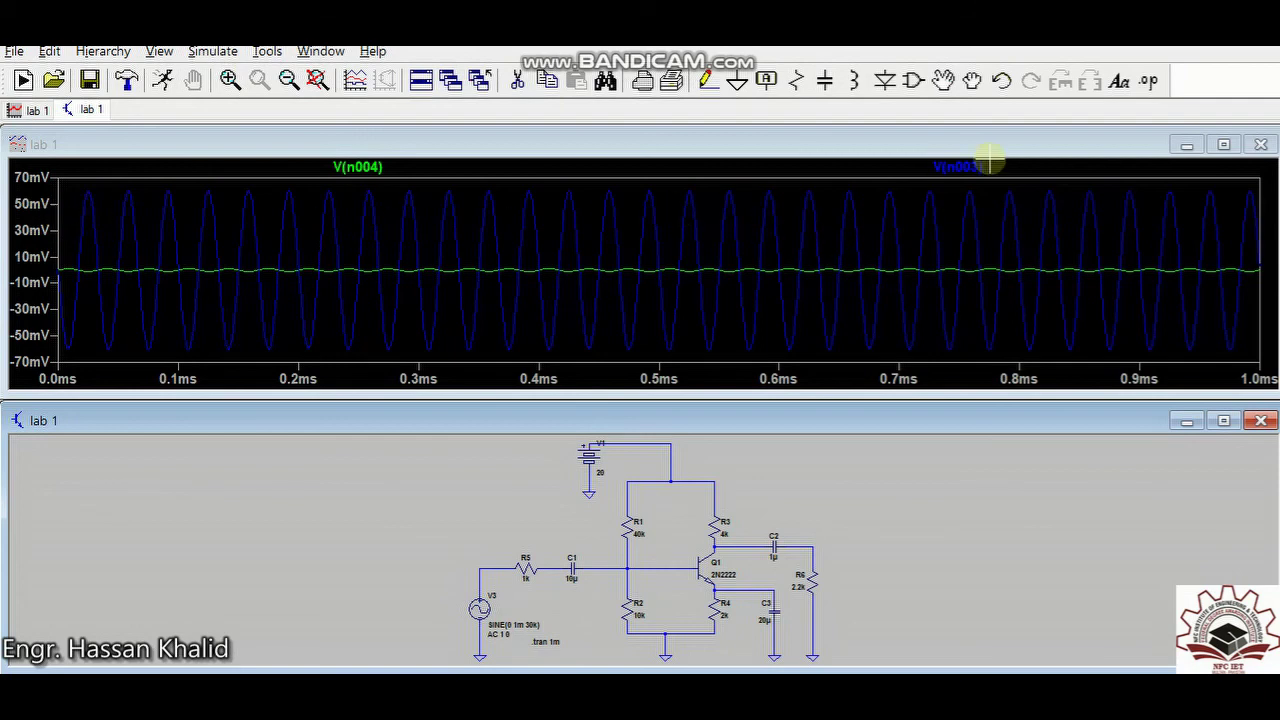
pyautogui.keyDown('ctrl'); pyautogui.click(960, 170); pyautogui.keyUp('ctrl')
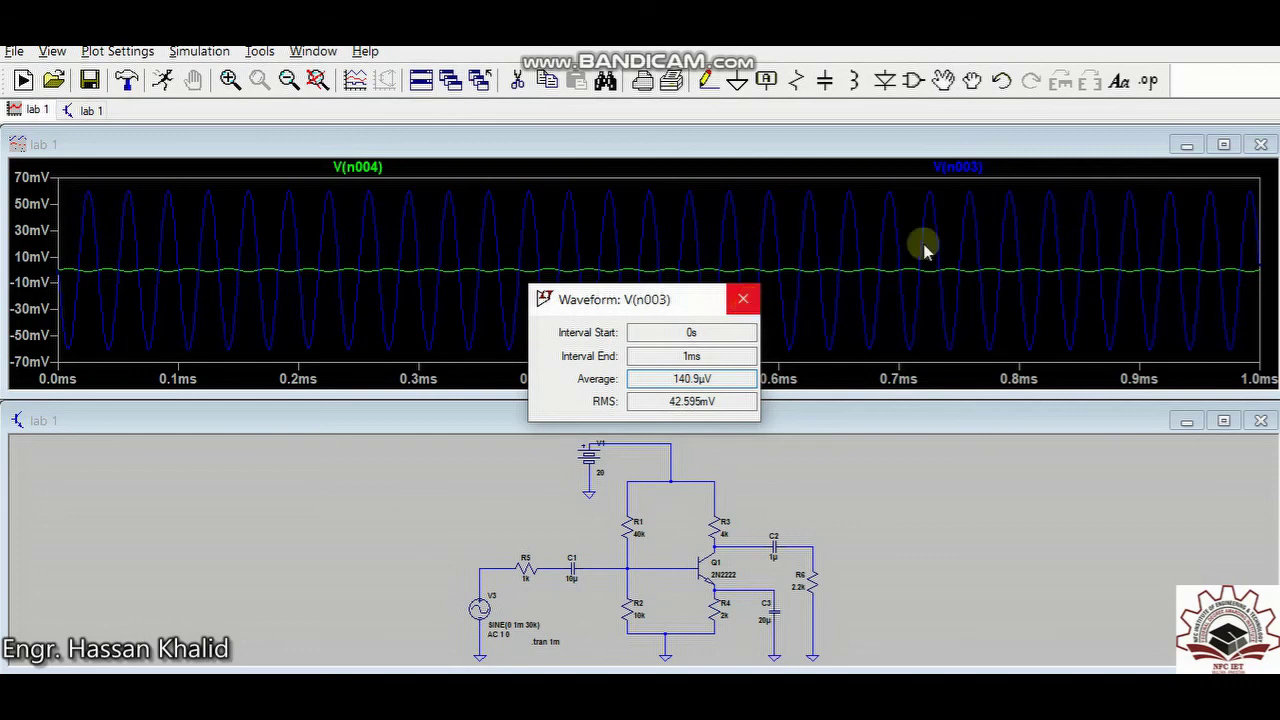
pyautogui.press('Escape')
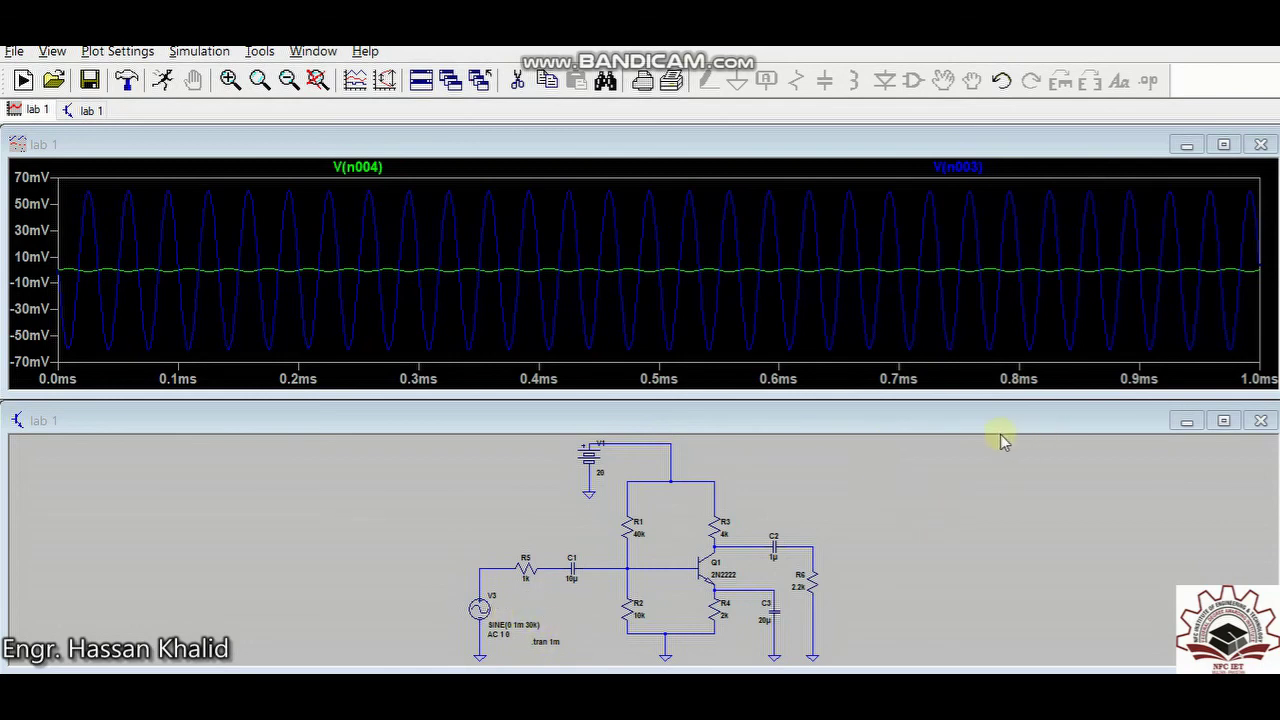
# Step: Change the value text of source V3 to SINE(0 1m 40k)
pyautogui.click(962, 425)
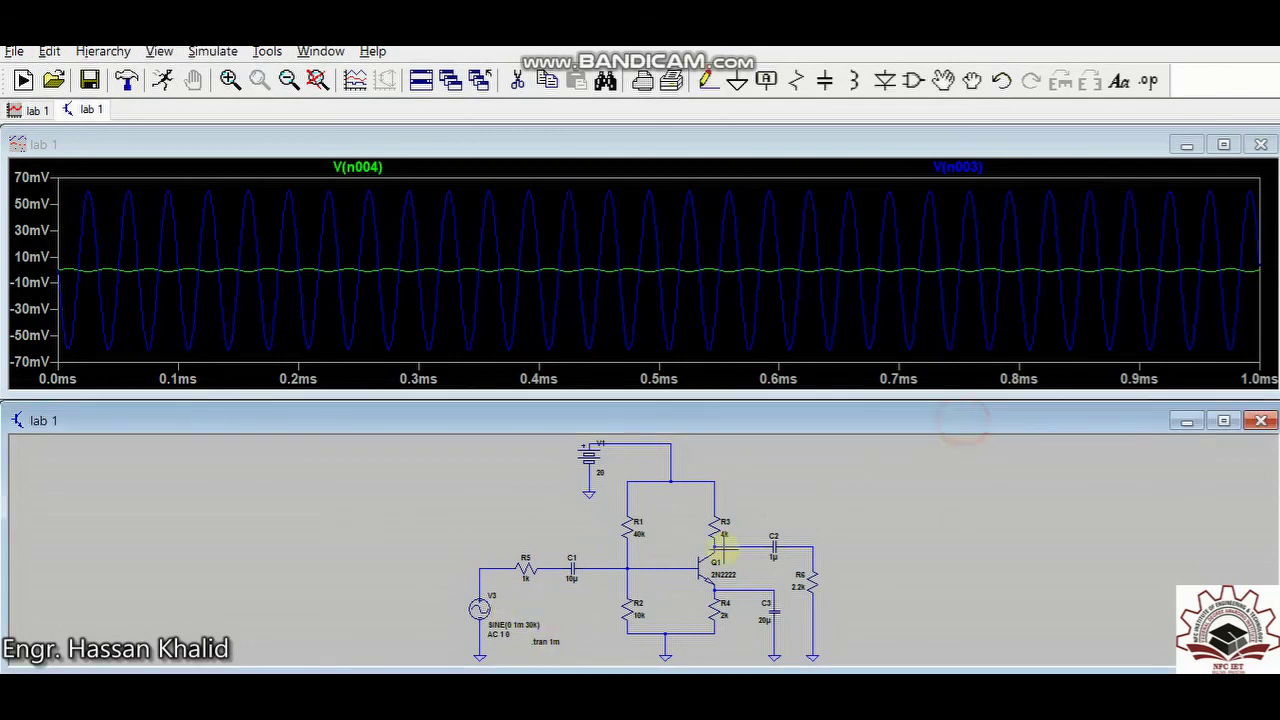
pyautogui.rightClick(518, 626)
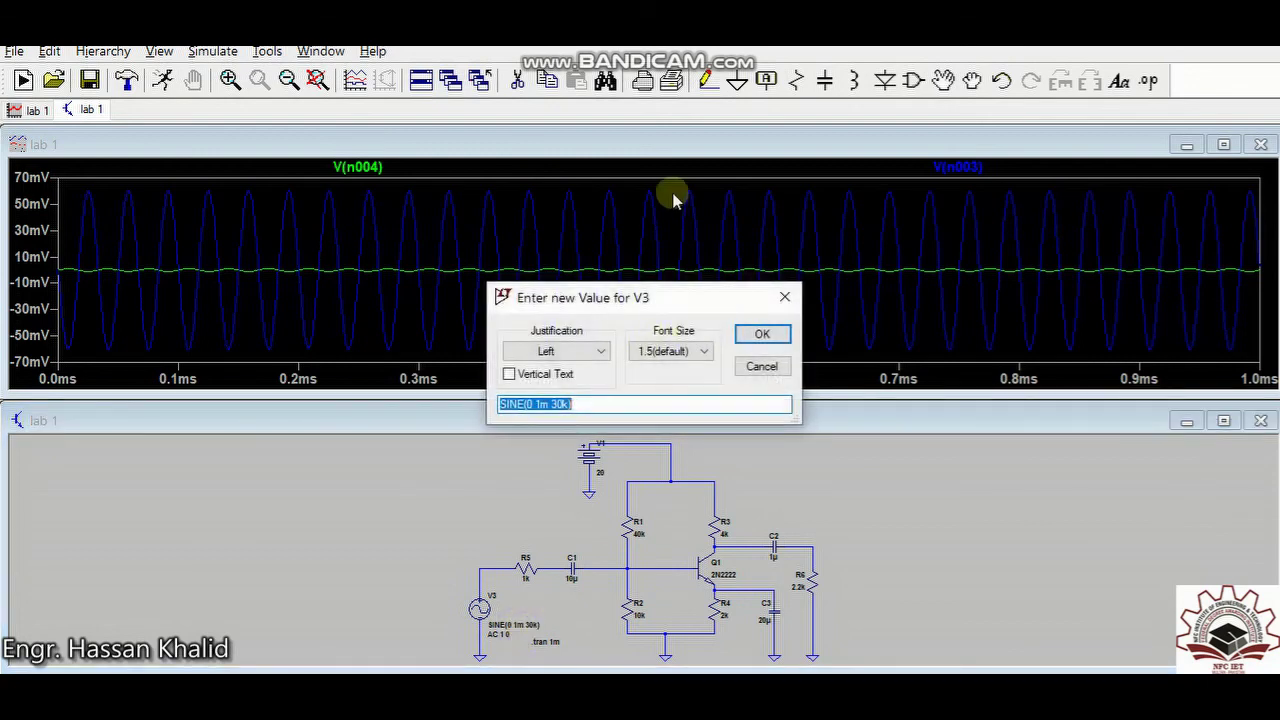
pyautogui.click(626, 404)
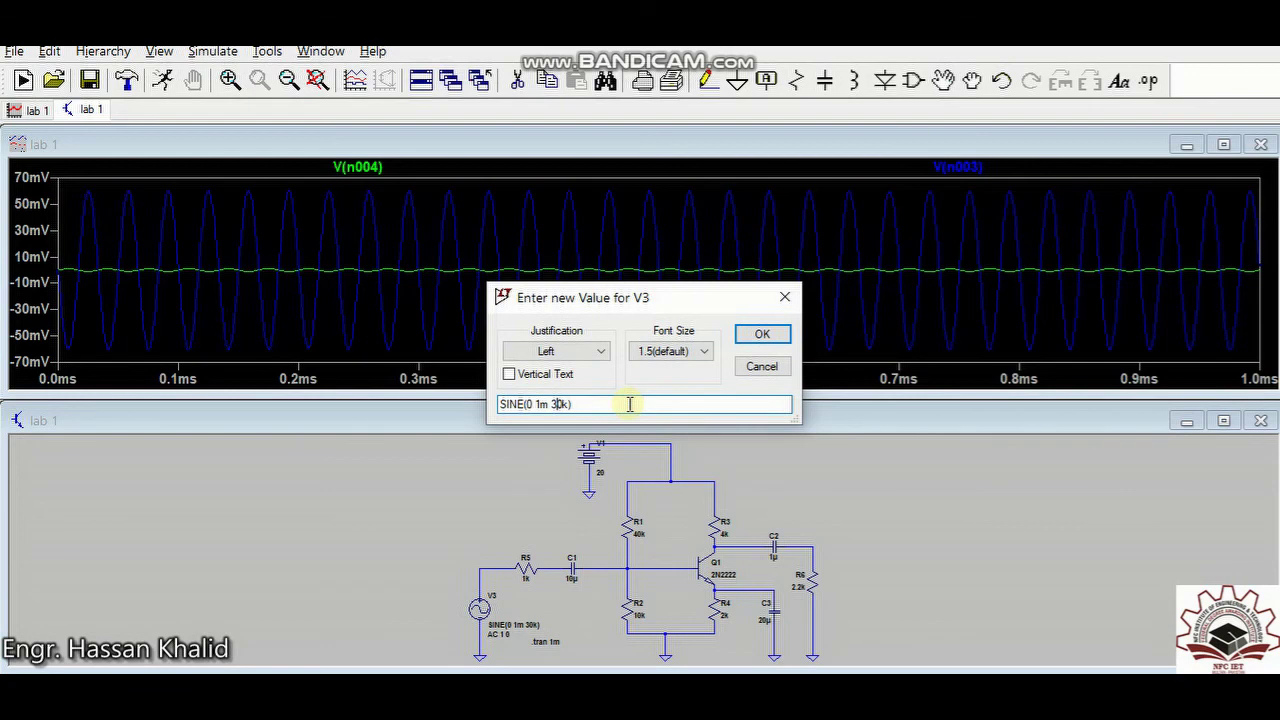
pyautogui.click(557, 404)
pyautogui.press('BackSpace')
pyautogui.write('4')
pyautogui.press('Return')
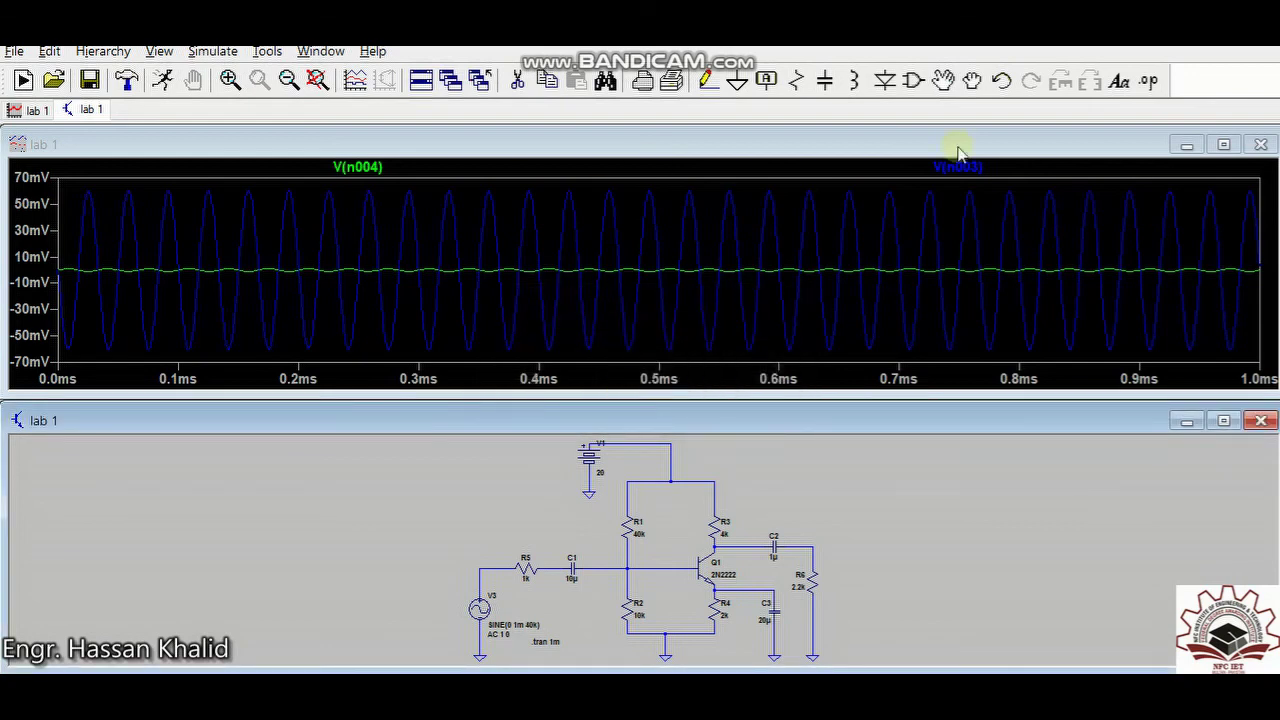
# Step: Close the old waveform window, rerun the simulation and plot the output voltage at load resistor R6
pyautogui.click(1261, 145)
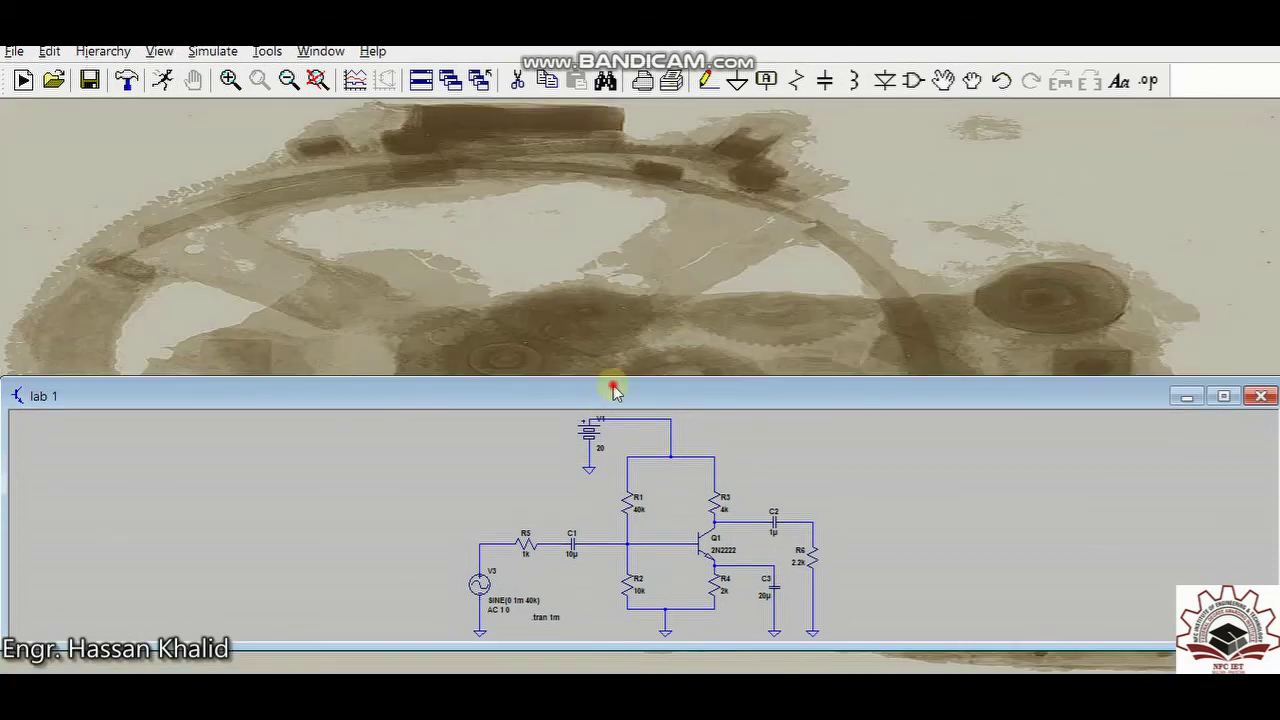
pyautogui.doubleClick(611, 395)
pyautogui.click(162, 80)
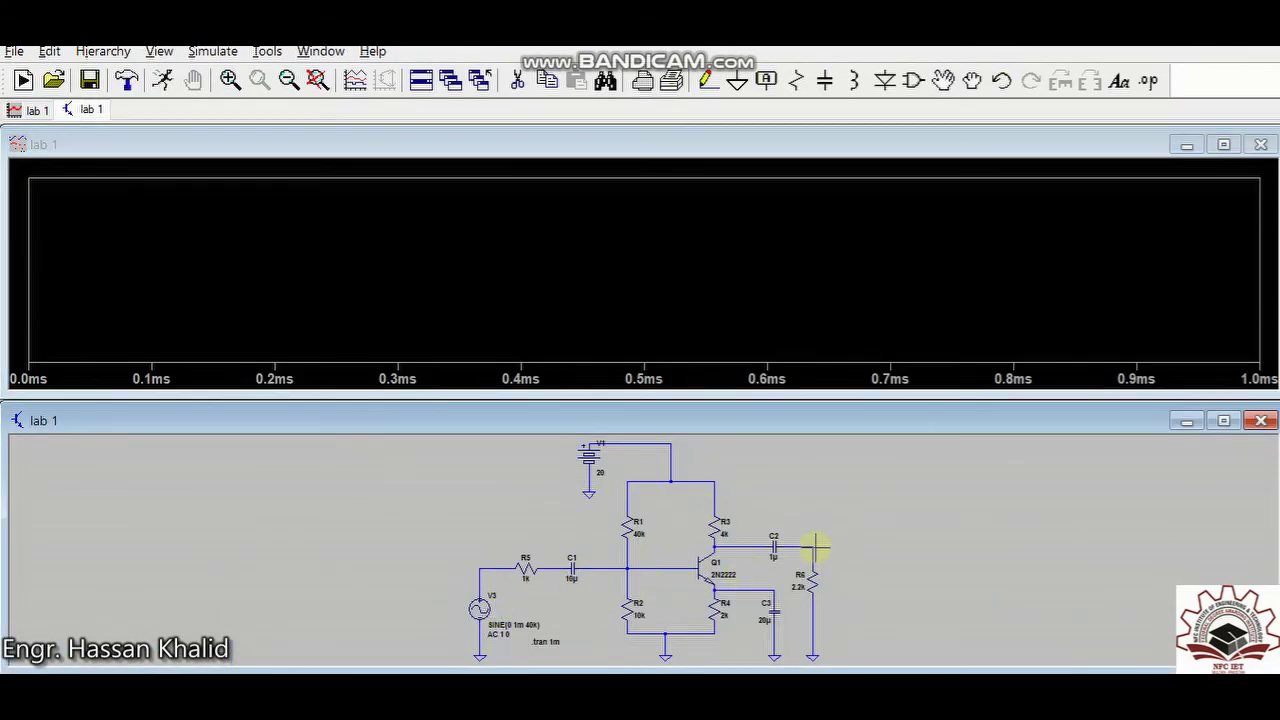
pyautogui.click(814, 546)
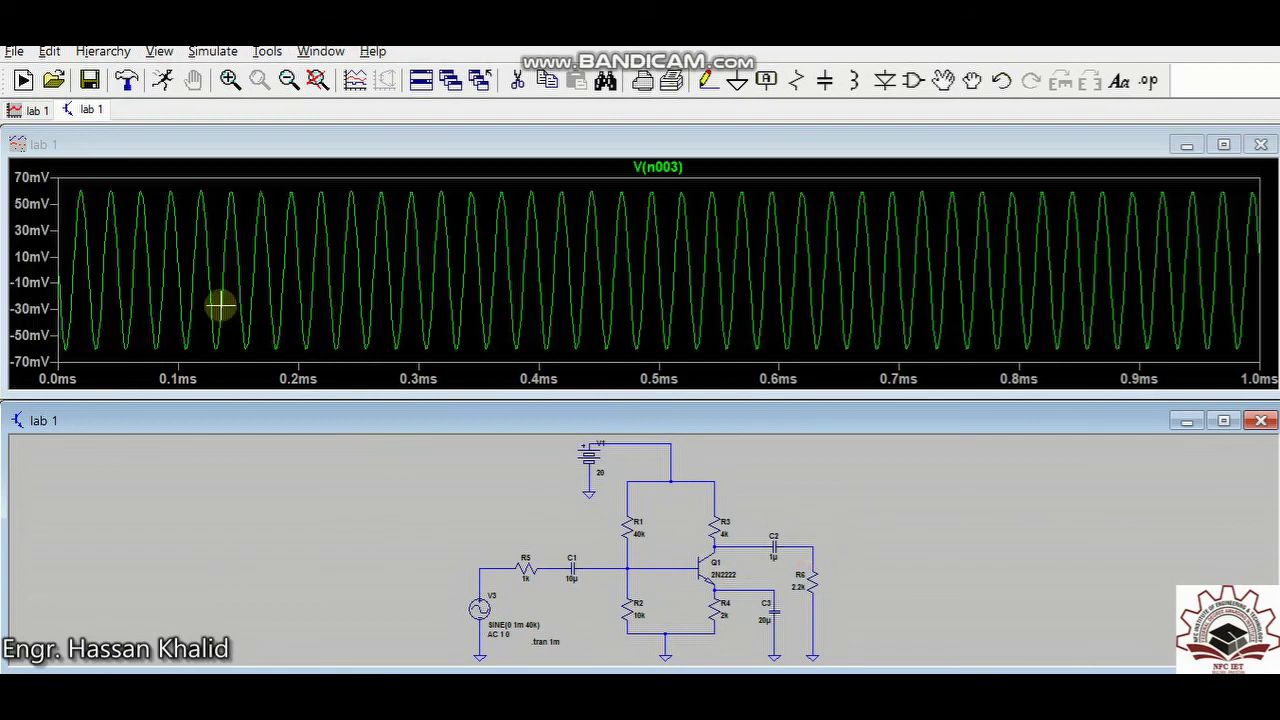
# Step: Display the average and RMS readings of the plotted output voltage V(n003)
pyautogui.keyDown('ctrl'); pyautogui.click(677, 166); pyautogui.keyUp('ctrl')
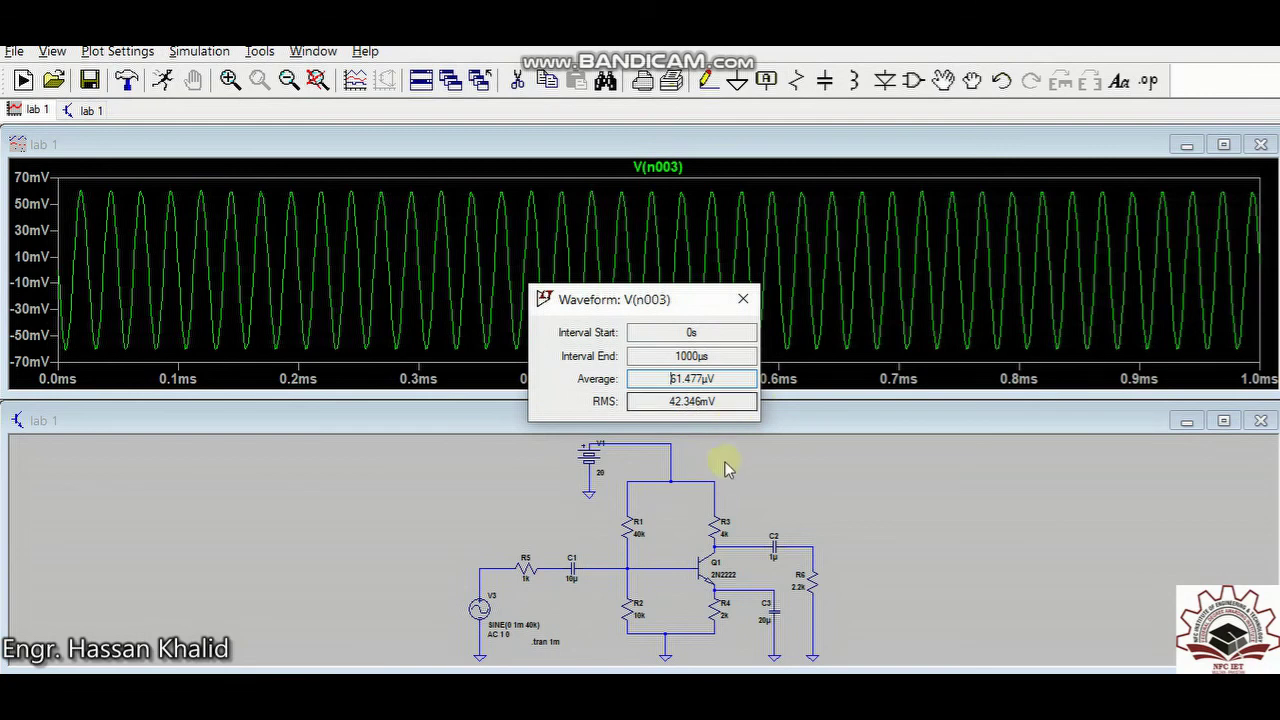
pyautogui.click(742, 302)
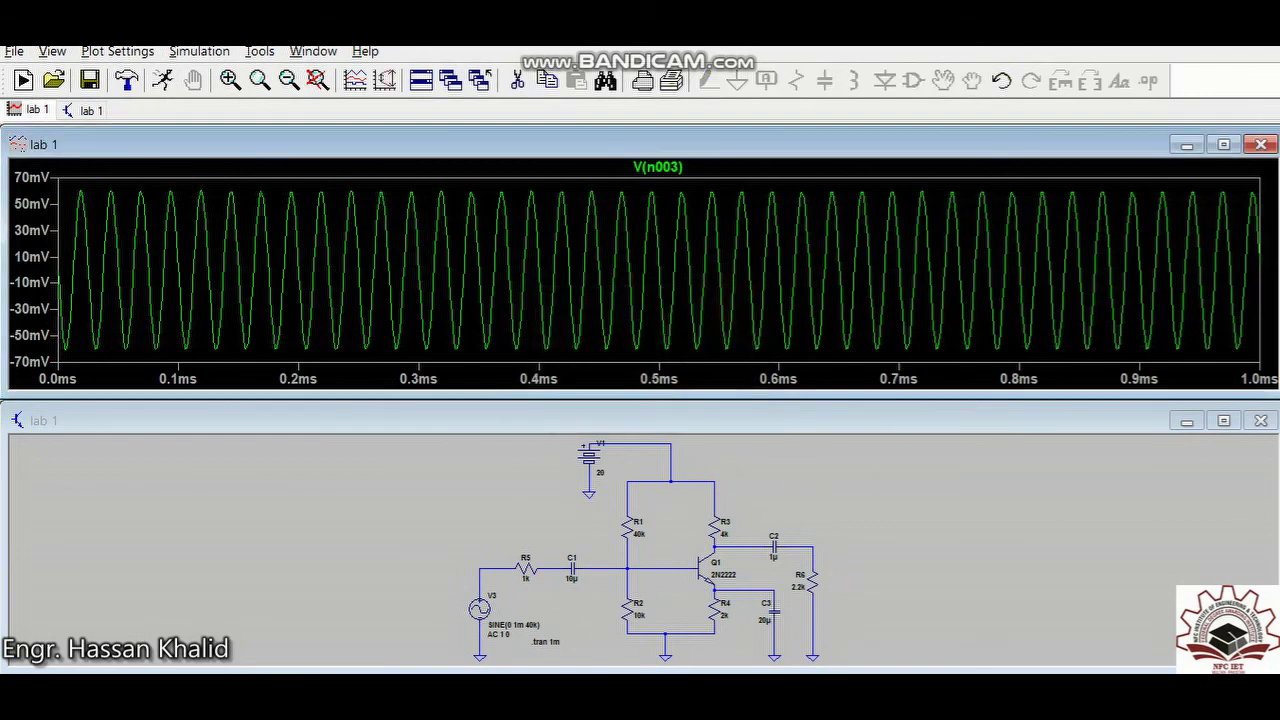
# Step: Switch to the lab table in Word and fill the first empty row with Vs 0.706m and frequency 700k
pyautogui.click(1162, 48)
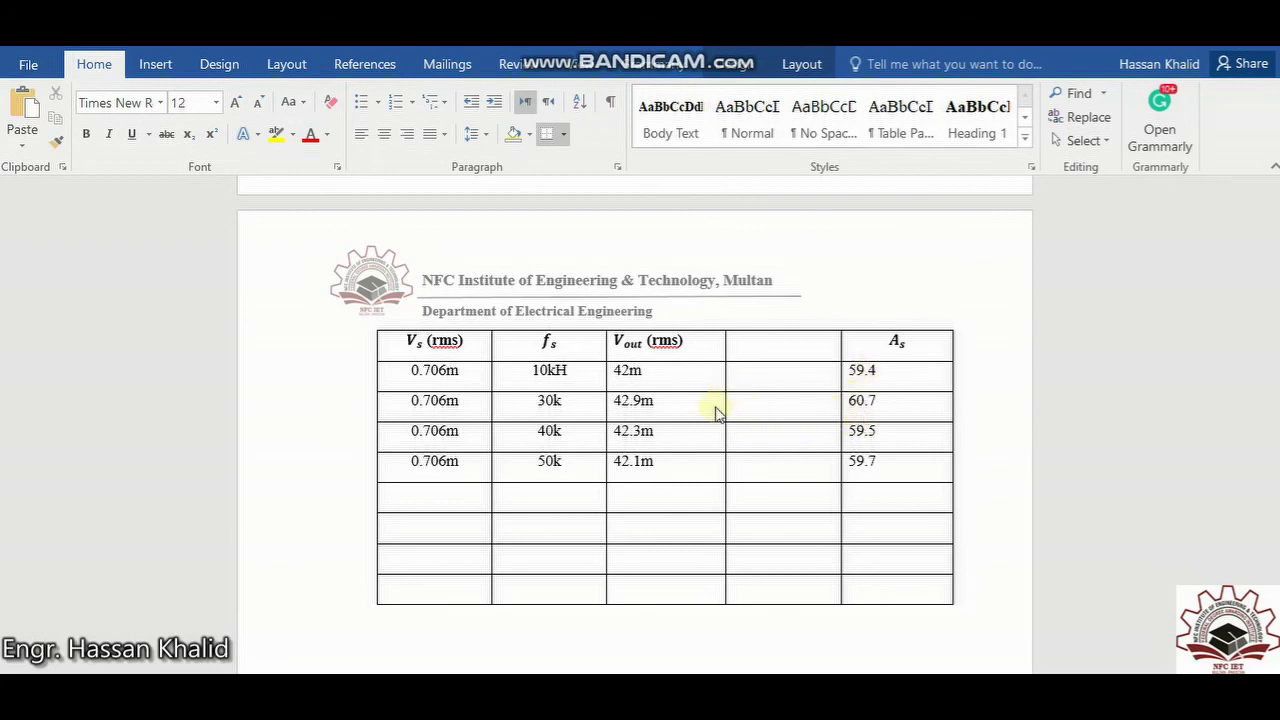
pyautogui.click(550, 498)
pyautogui.moveTo(412, 457); pyautogui.dragTo(463, 468)
pyautogui.hotkey('ctrl', 'c')
pyautogui.click(458, 498)
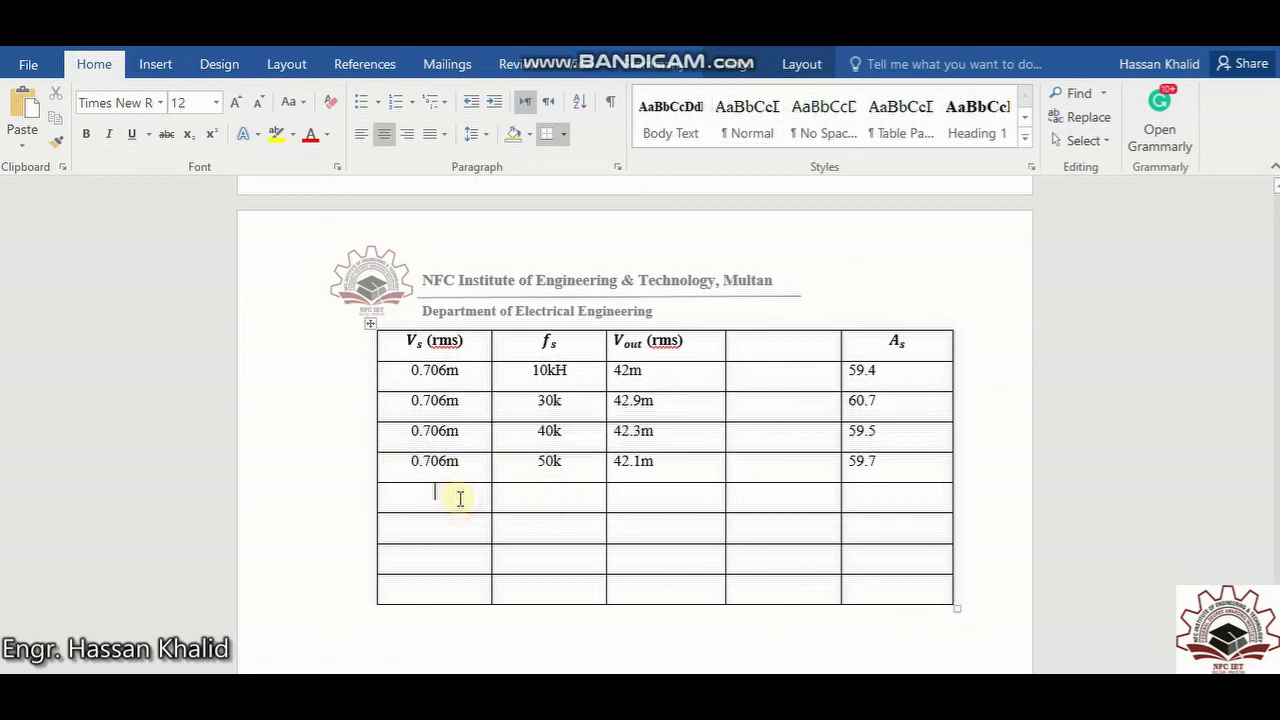
pyautogui.hotkey('ctrl', 'v')
pyautogui.click(556, 507)
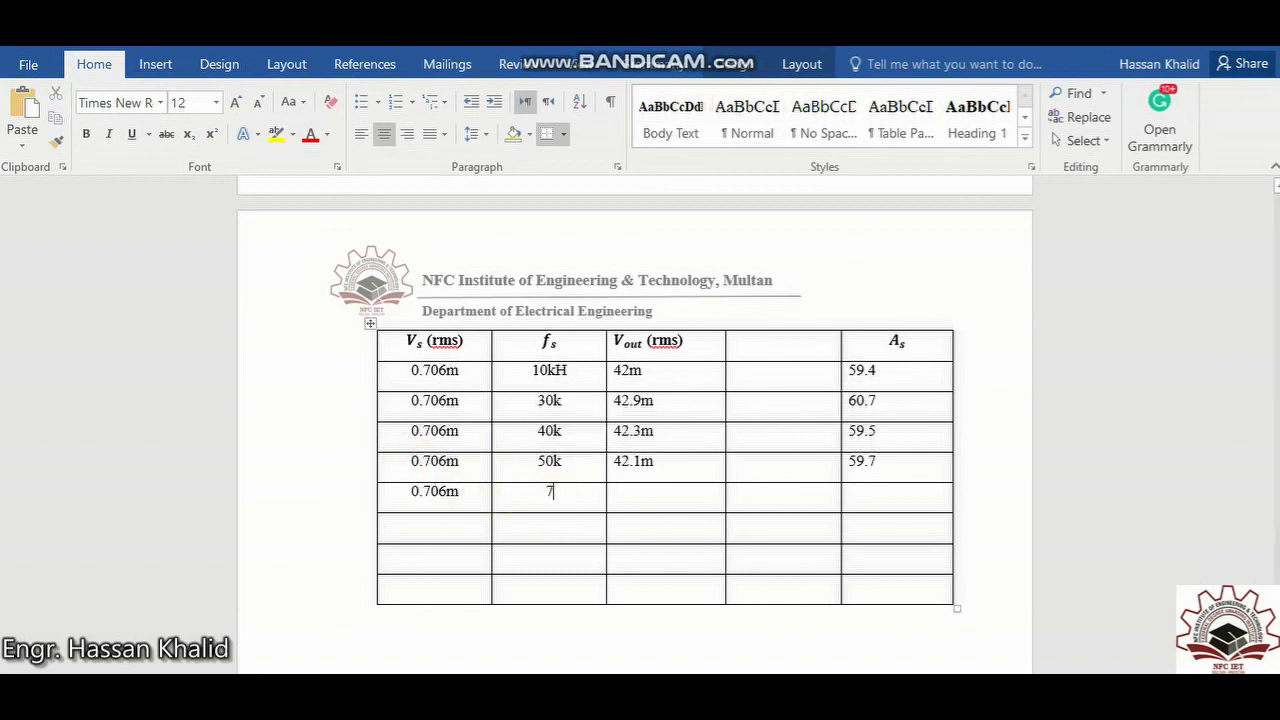
pyautogui.write('700k')
# Step: Back in LTspice, run the simulation with V3 at 700k and plot the input voltage at V3 with its average and RMS readings
pyautogui.hotkey('alt', 'Tab')
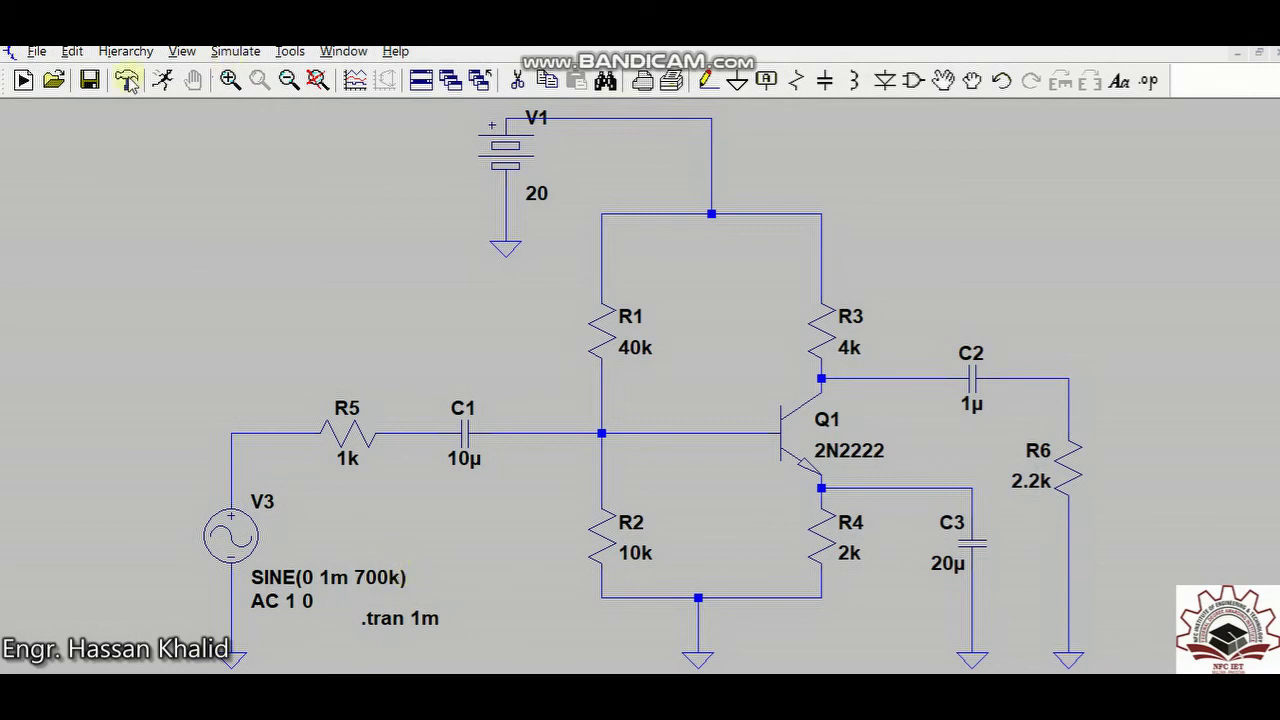
pyautogui.click(162, 80)
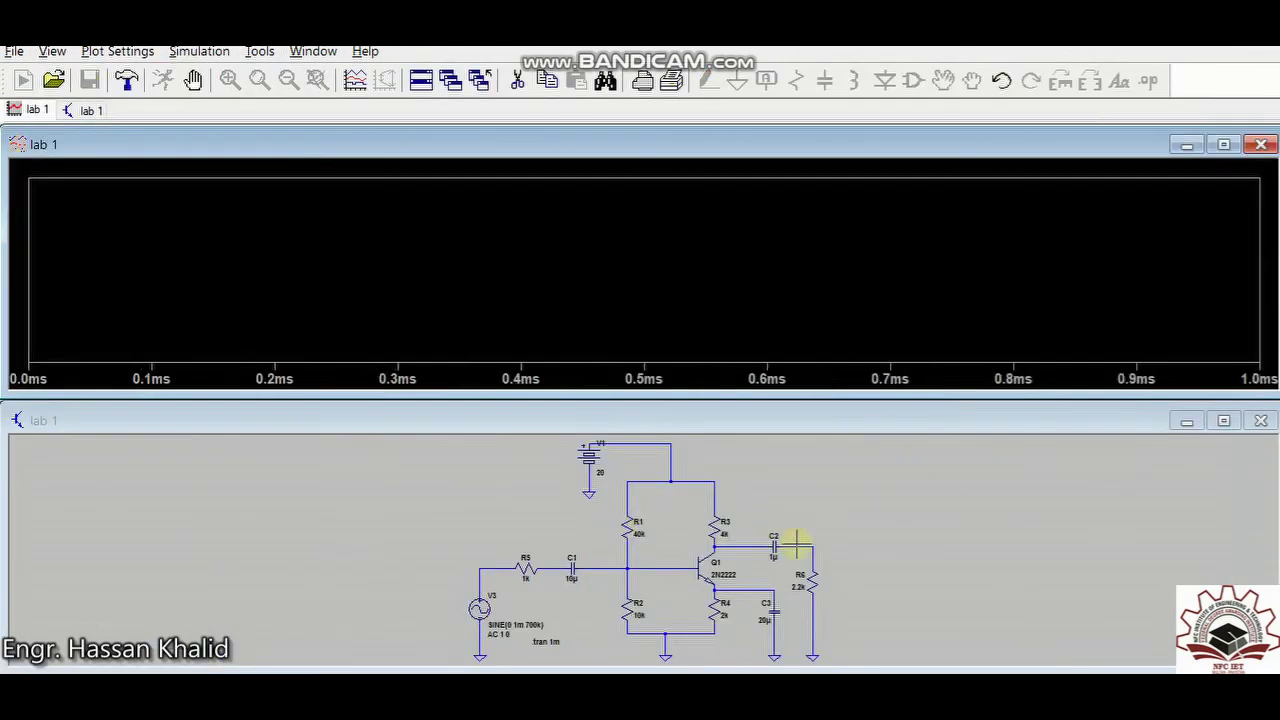
pyautogui.click(818, 532)
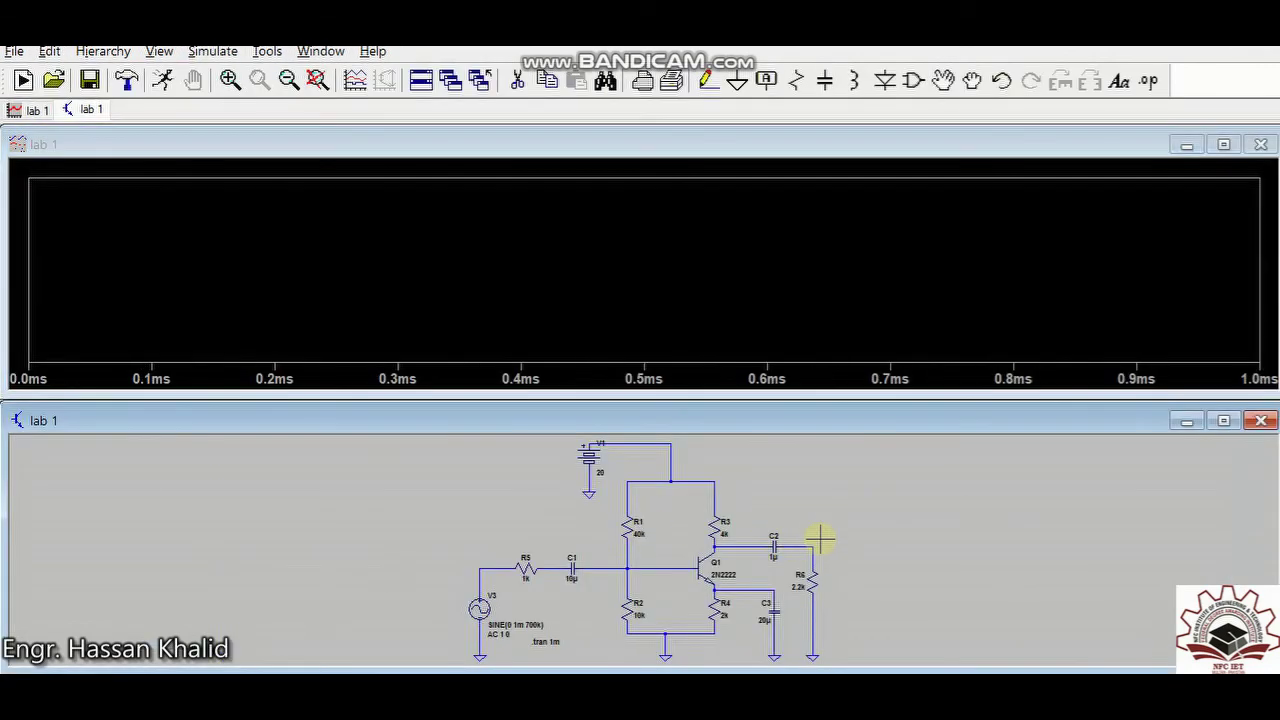
pyautogui.click(490, 572)
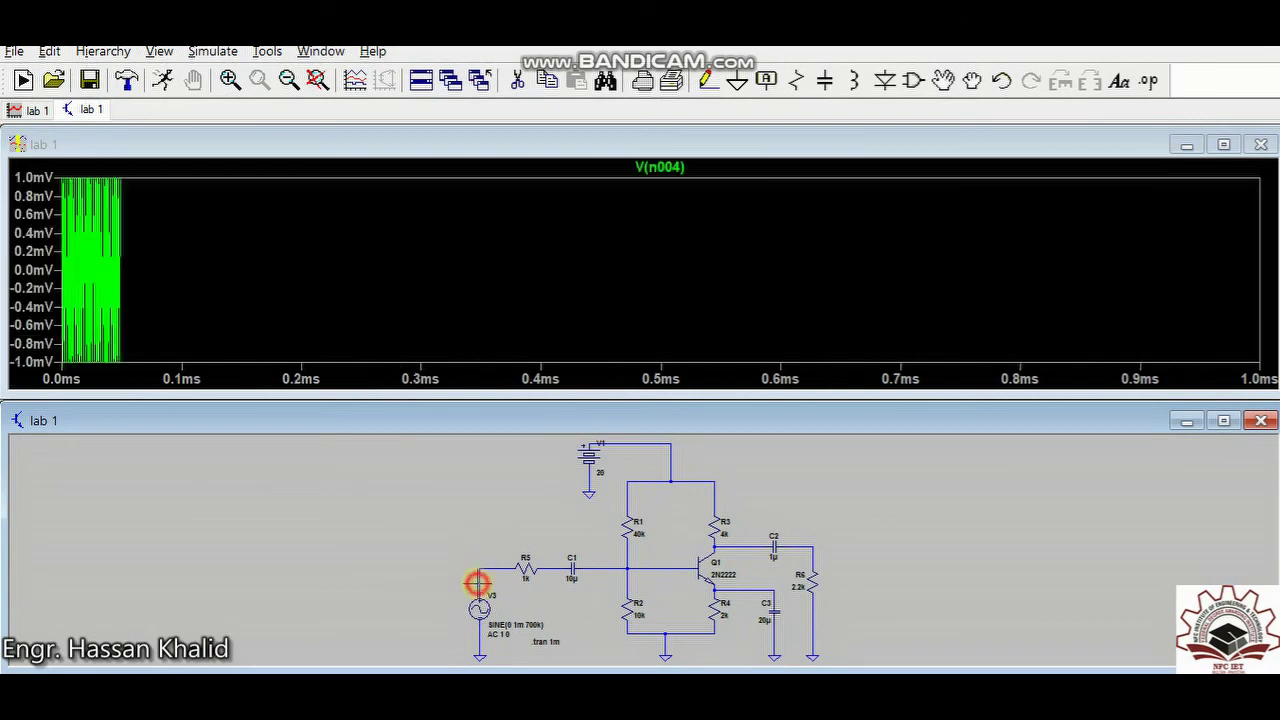
pyautogui.keyDown('ctrl'); pyautogui.click(668, 168); pyautogui.keyUp('ctrl')
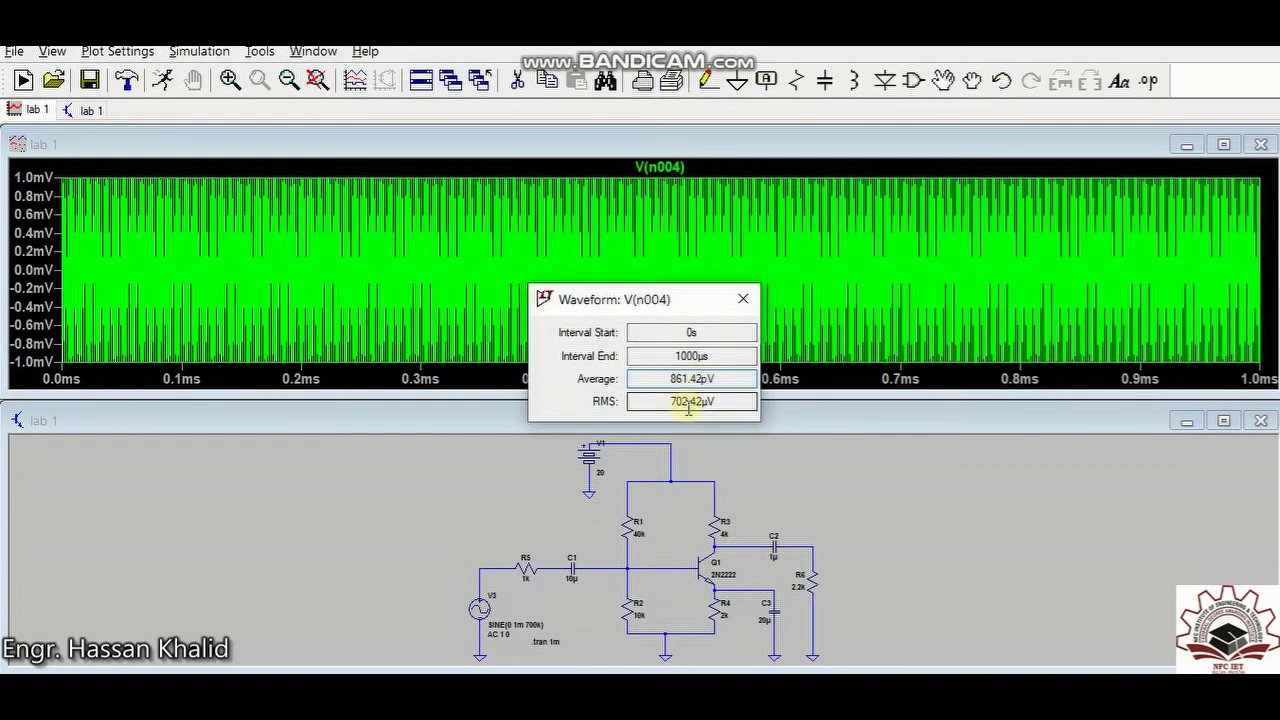
pyautogui.click(743, 299)
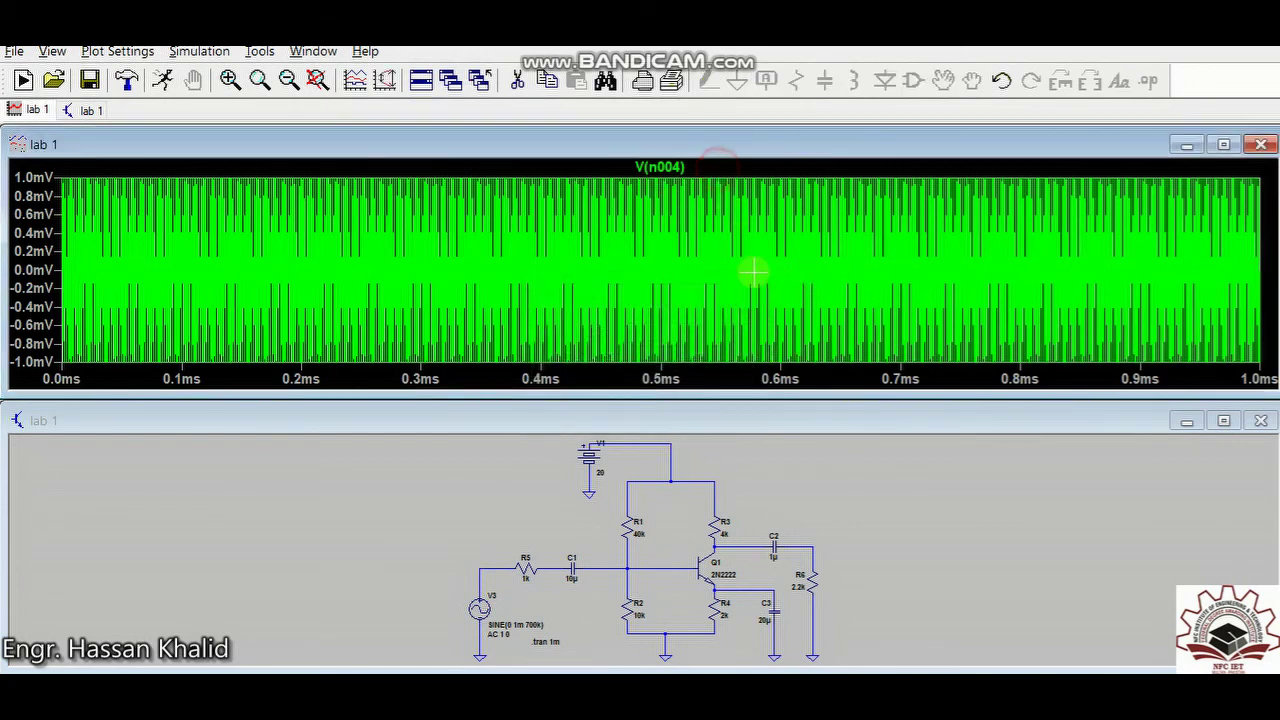
# Step: Add the output voltage at load resistor R6 to the plot and display its average and RMS readings
pyautogui.click(833, 536)
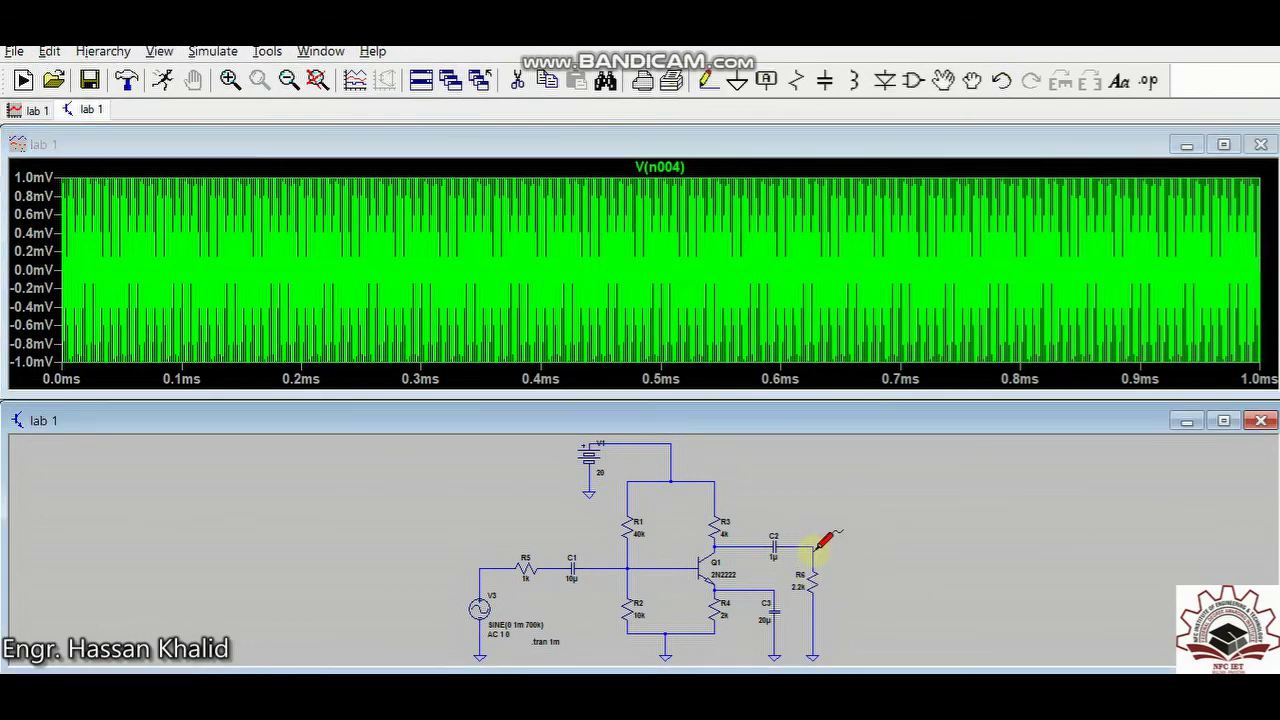
pyautogui.click(812, 550)
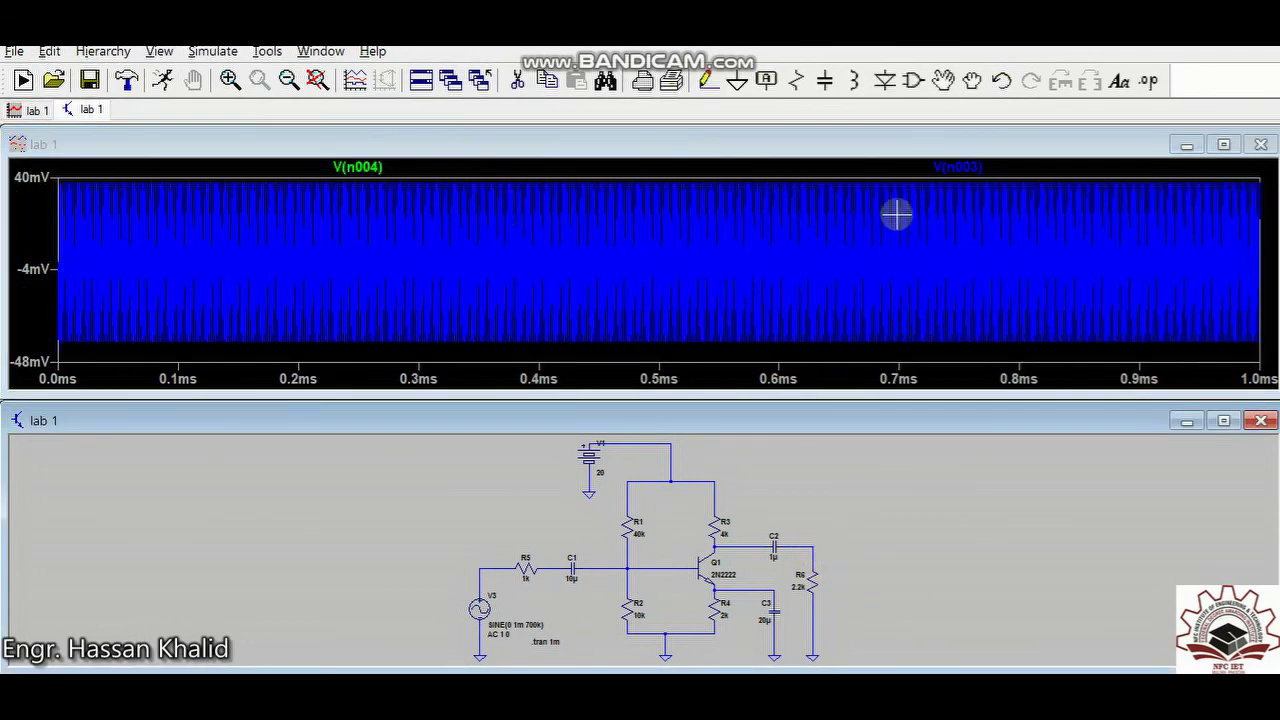
pyautogui.keyDown('ctrl'); pyautogui.click(960, 168); pyautogui.keyUp('ctrl')
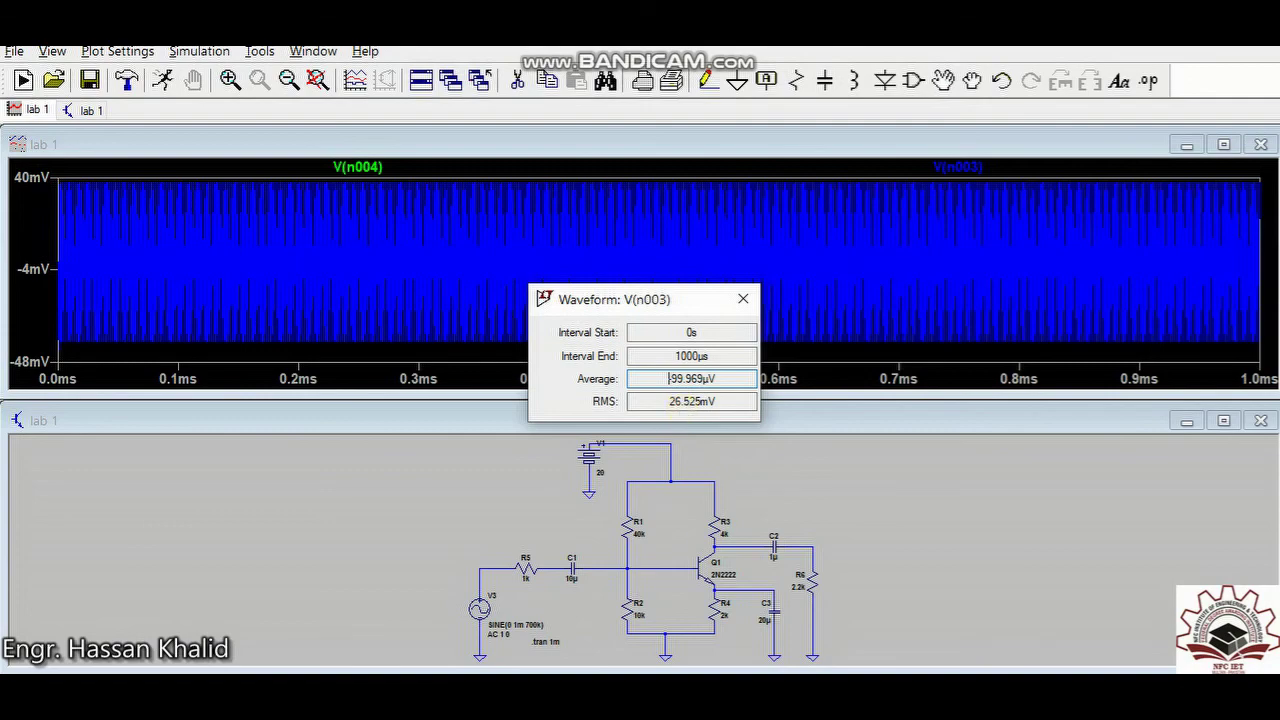
# Step: In the Word lab table, enter Vout 26.525m and gain 37 in the 700k row
pyautogui.click(879, 701)
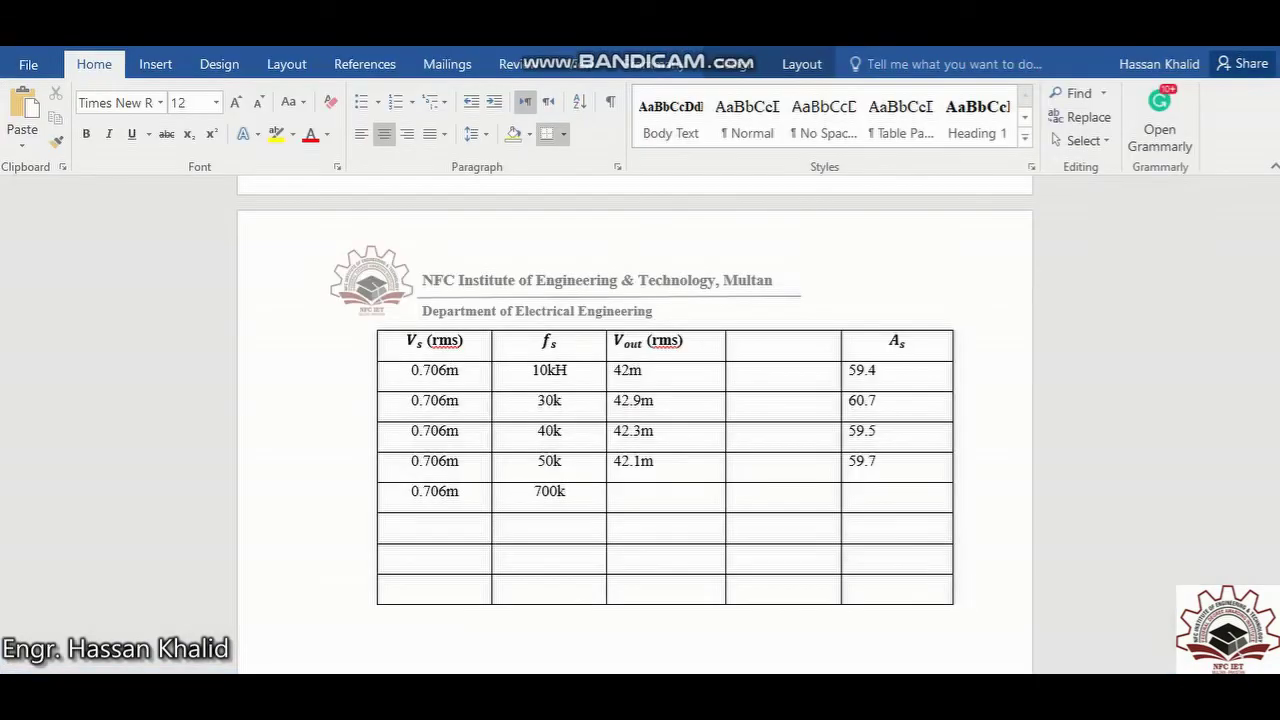
pyautogui.click(622, 492)
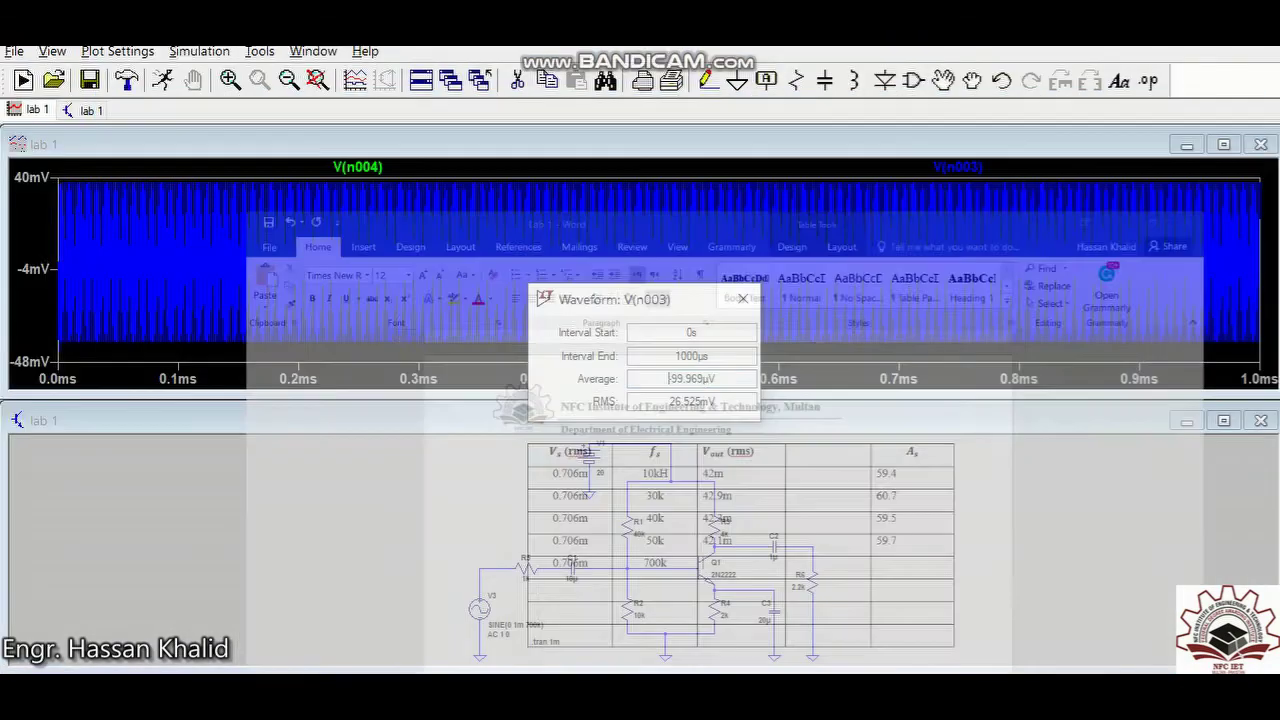
pyautogui.click(879, 701)
pyautogui.click(879, 701)
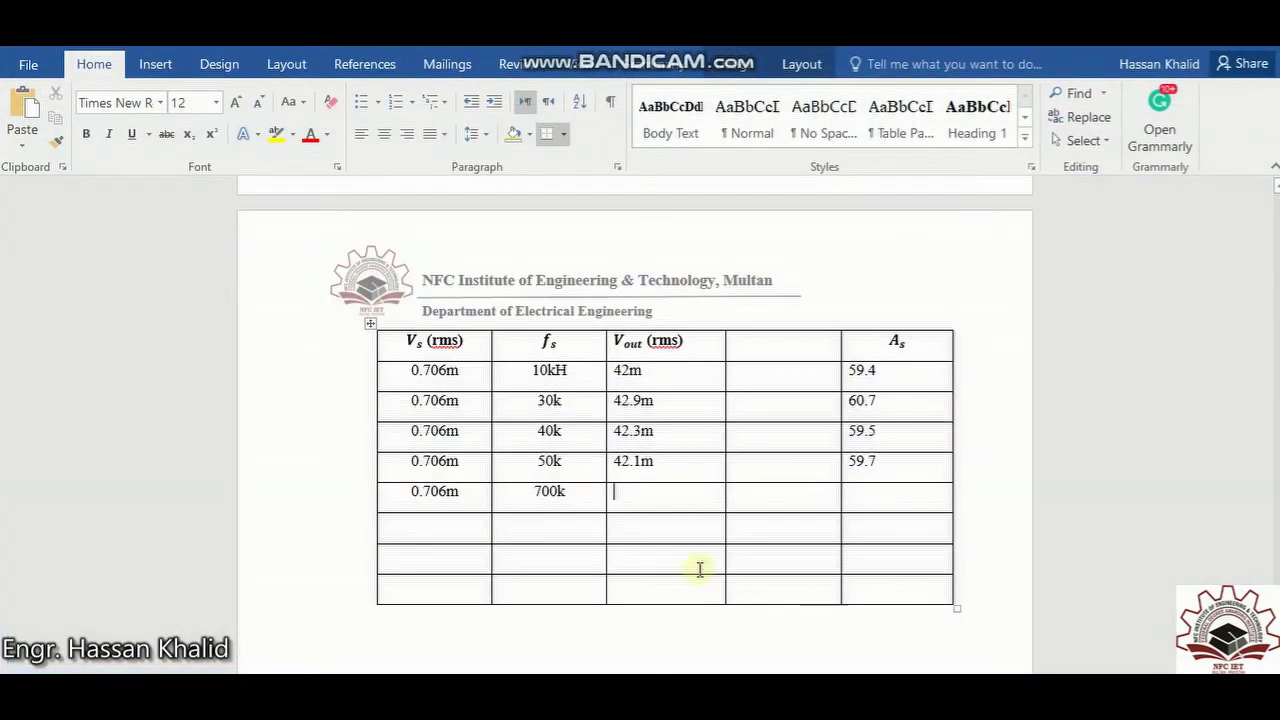
pyautogui.write('26.')
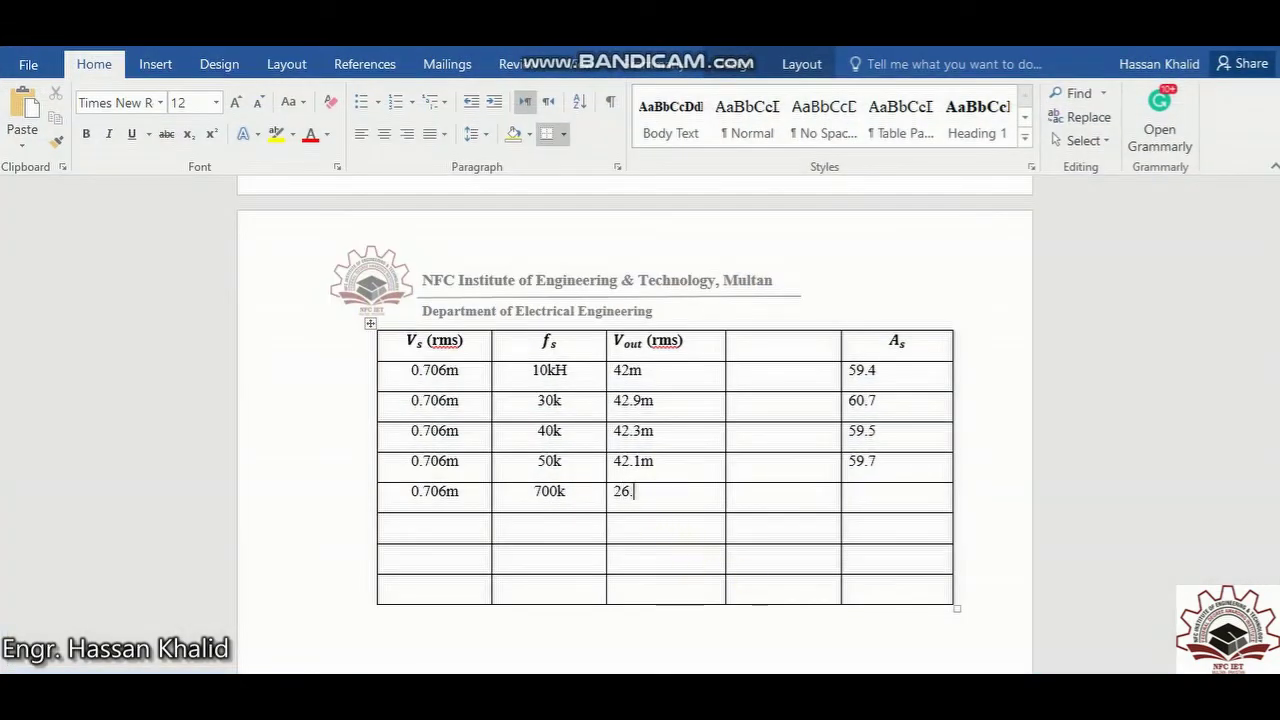
pyautogui.write('525m')
pyautogui.press('Tab')
pyautogui.press('Tab')
pyautogui.write('37')
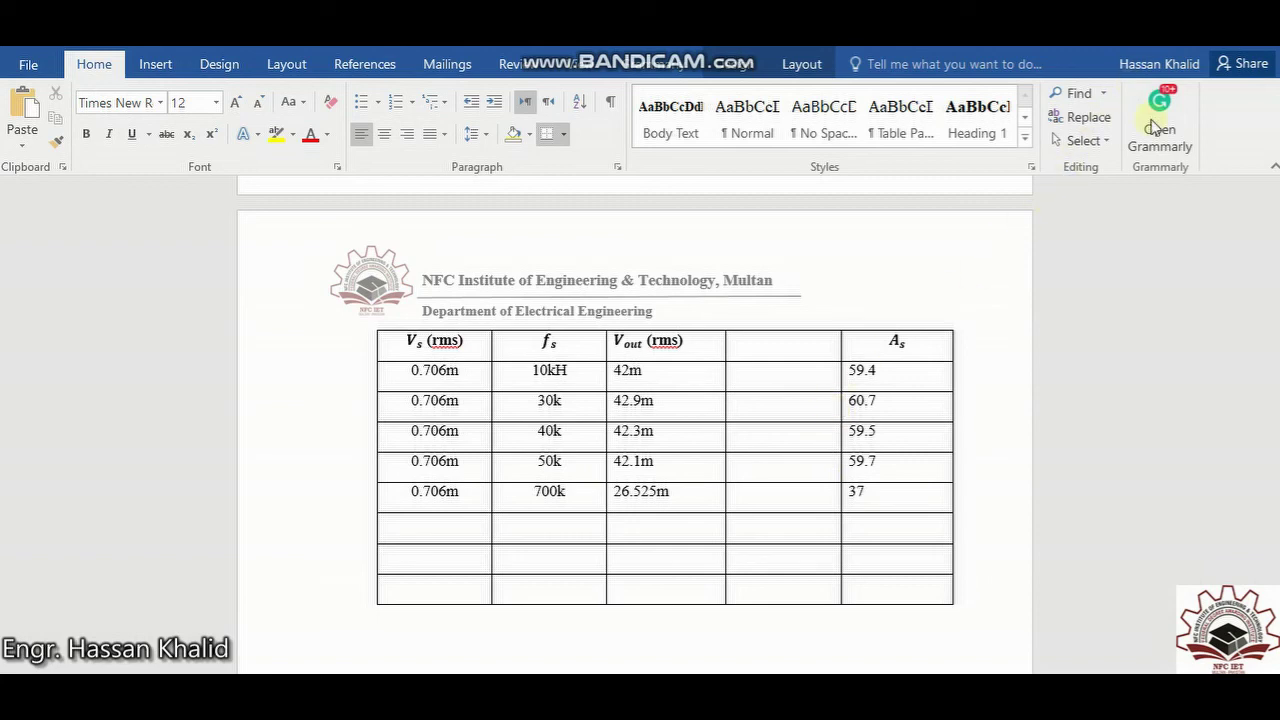
# Step: Return to the LTspice schematic and start an AC Analysis simulation command with a Linear sweep
pyautogui.click(1182, 32)
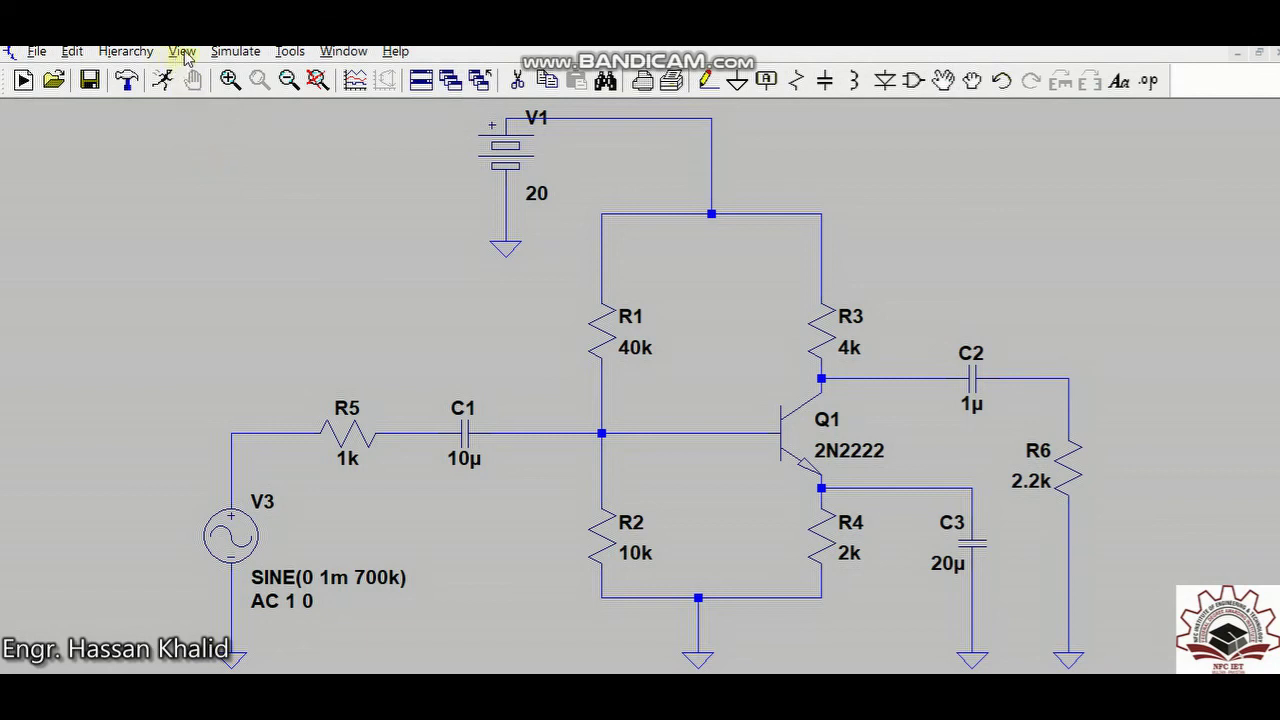
pyautogui.click(233, 51)
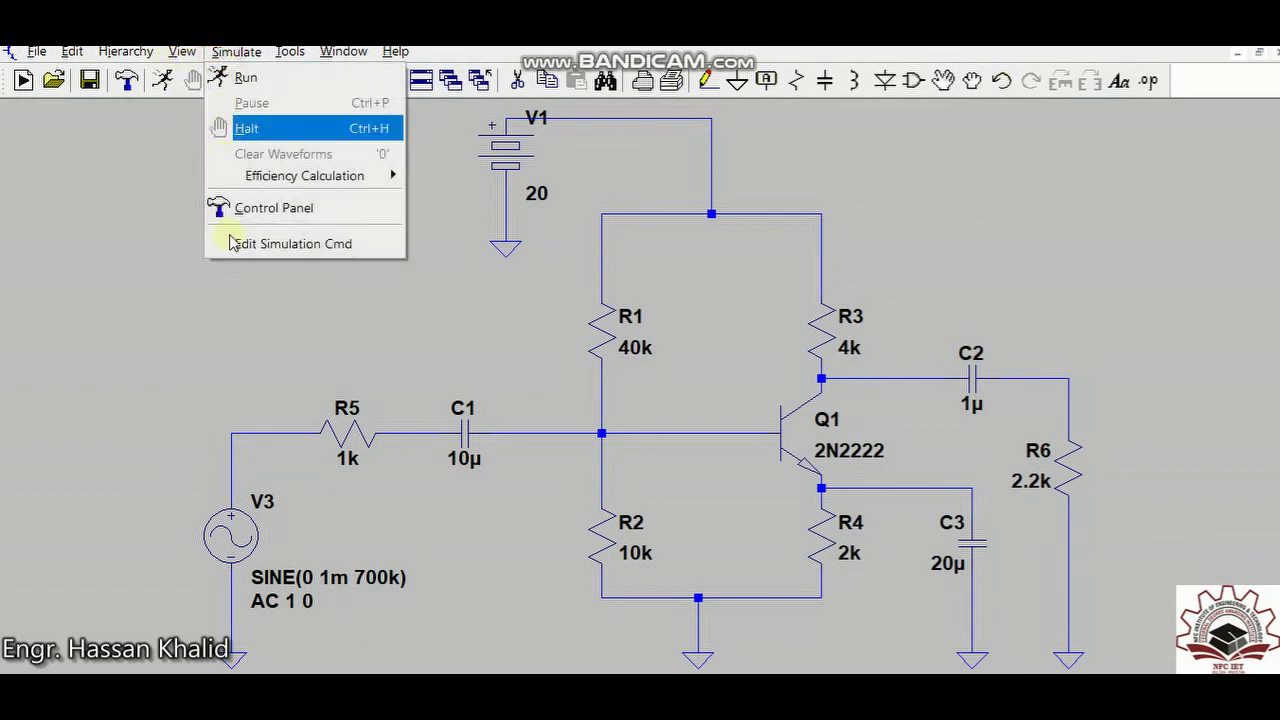
pyautogui.click(287, 247)
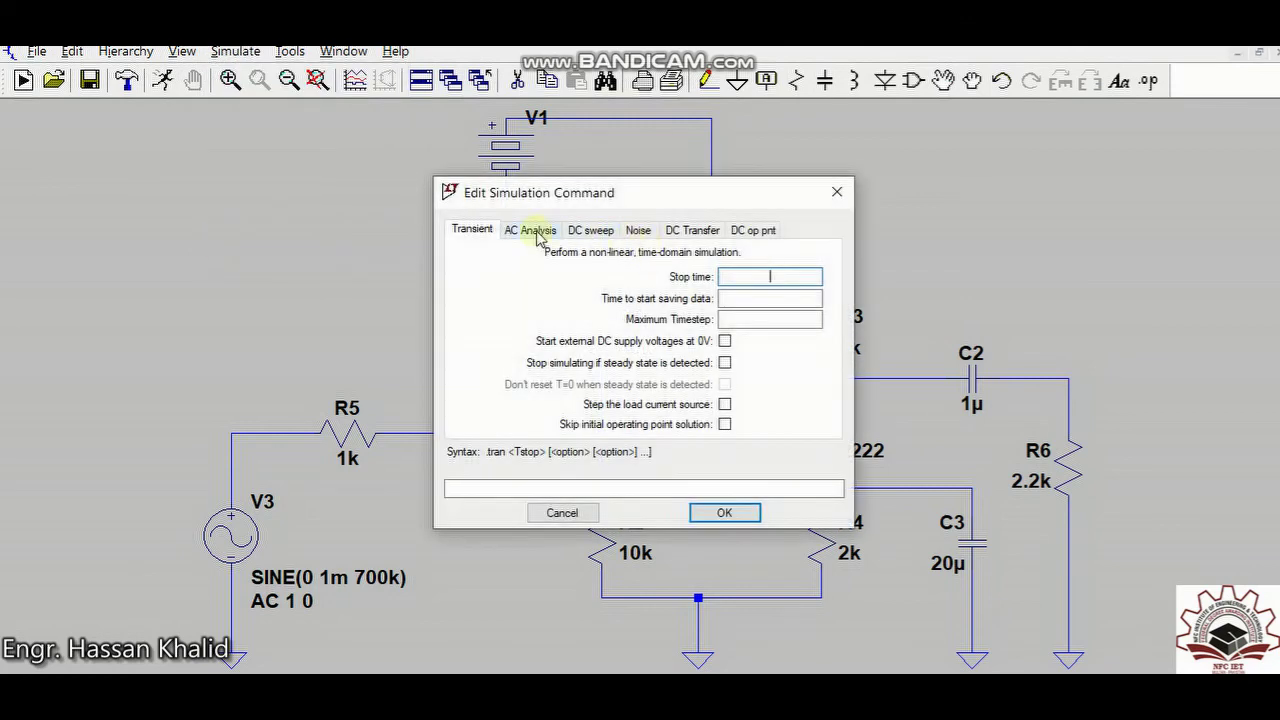
pyautogui.click(536, 231)
pyautogui.click(708, 315)
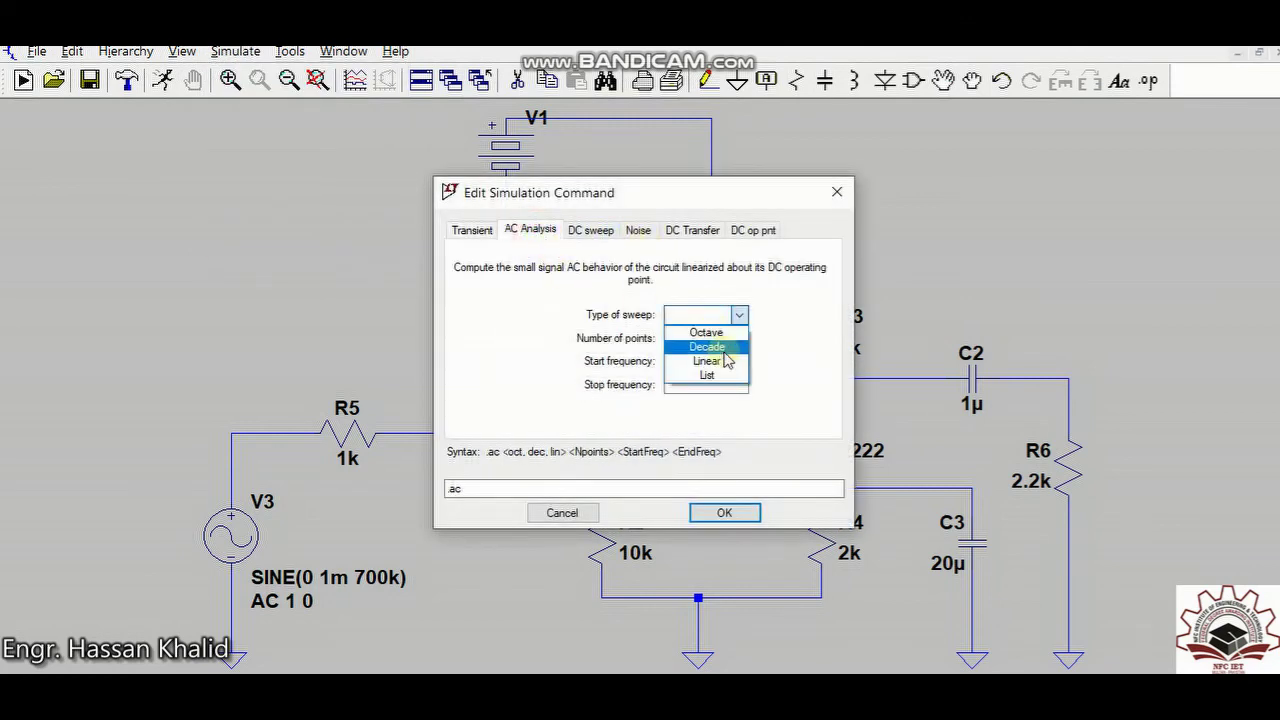
pyautogui.click(727, 361)
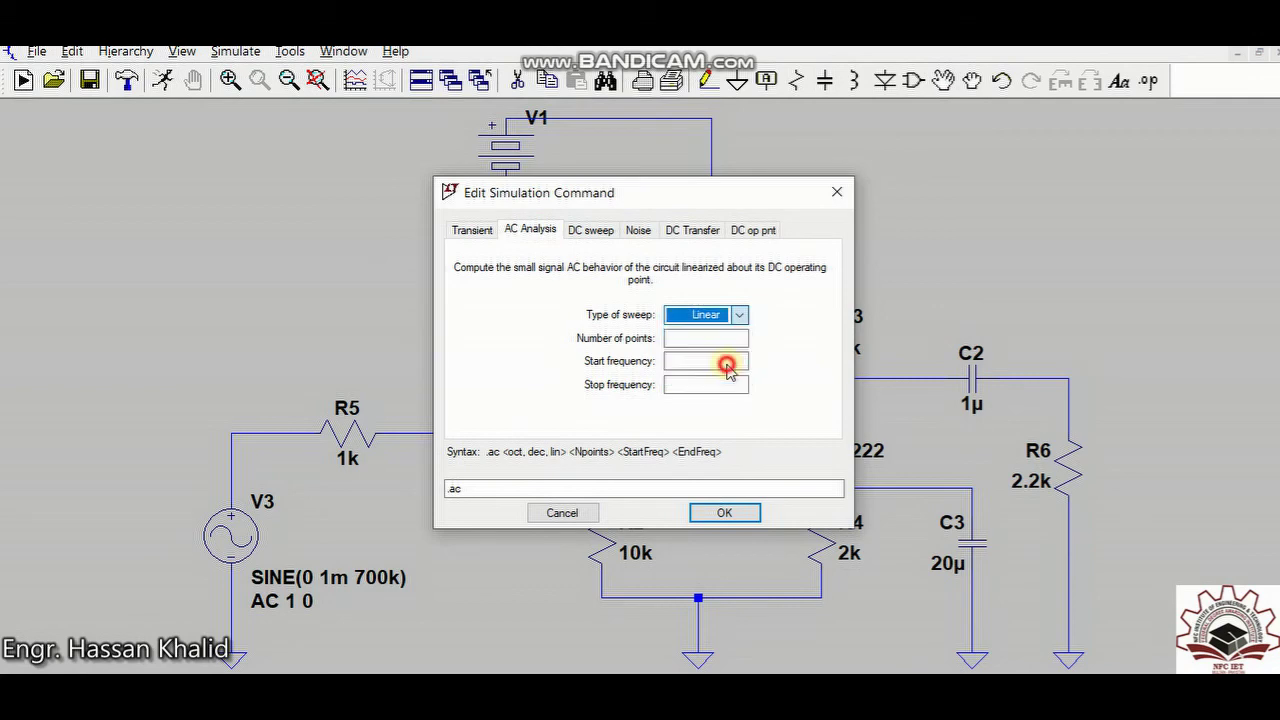
# Step: Set the AC sweep to 1000 points from 1 to 60k and place the directive below source V3's value text
pyautogui.click(708, 339)
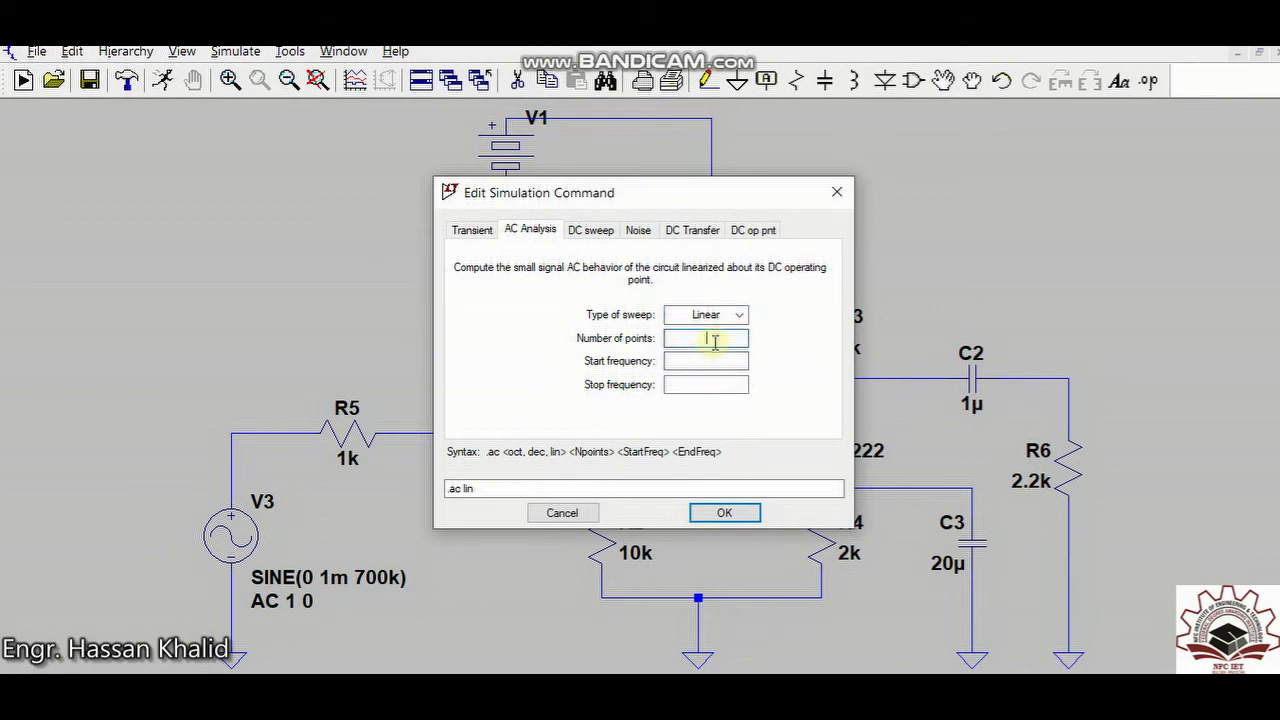
pyautogui.write('1000')
pyautogui.click(692, 362)
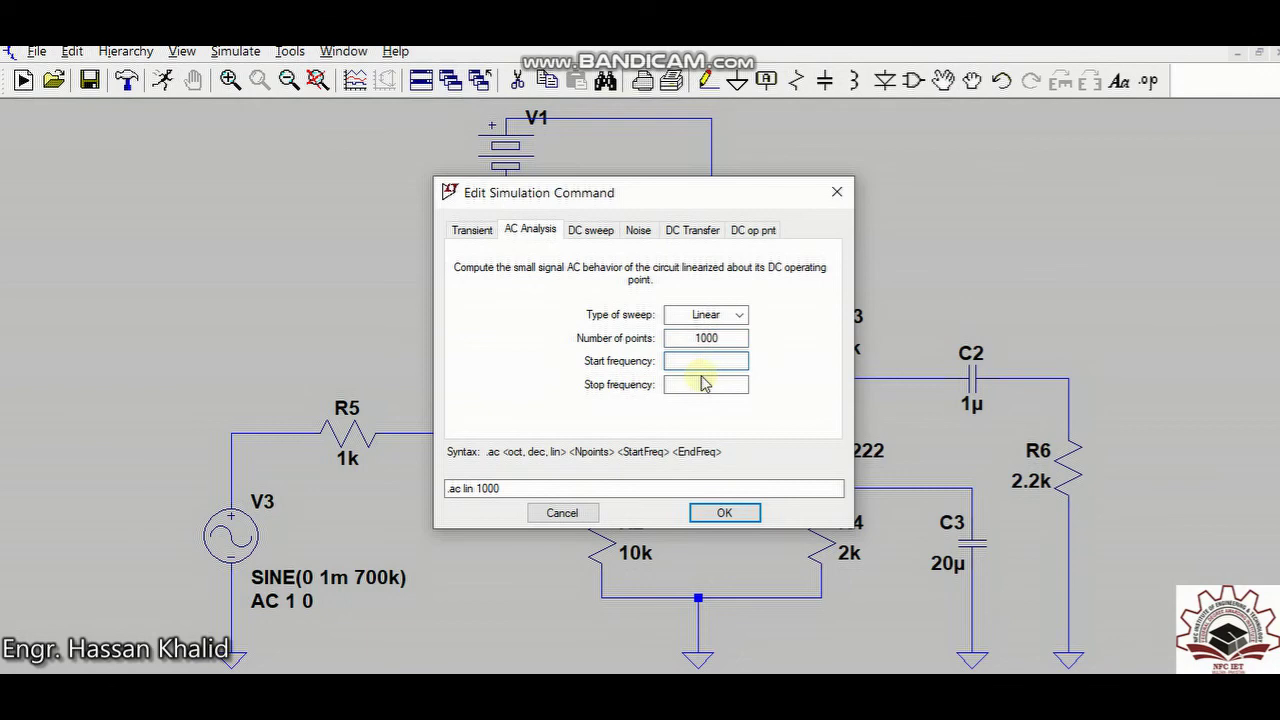
pyautogui.write('1')
pyautogui.click(707, 382)
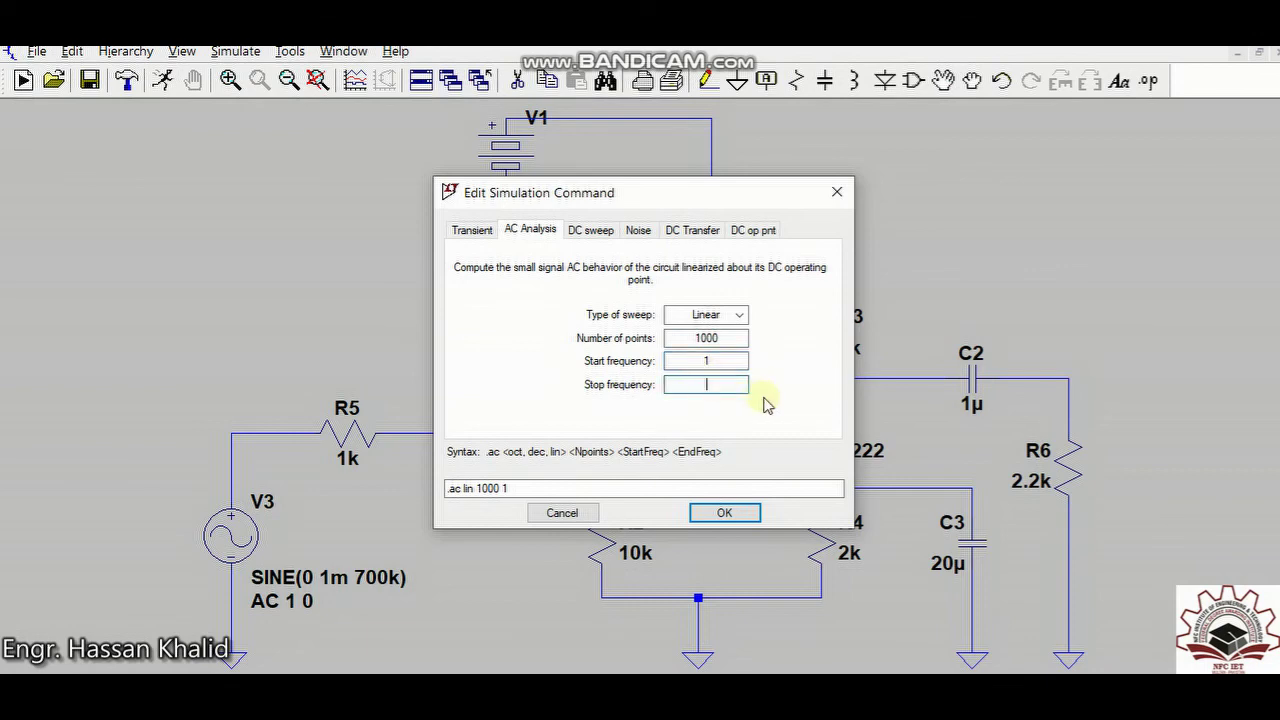
pyautogui.write('60k')
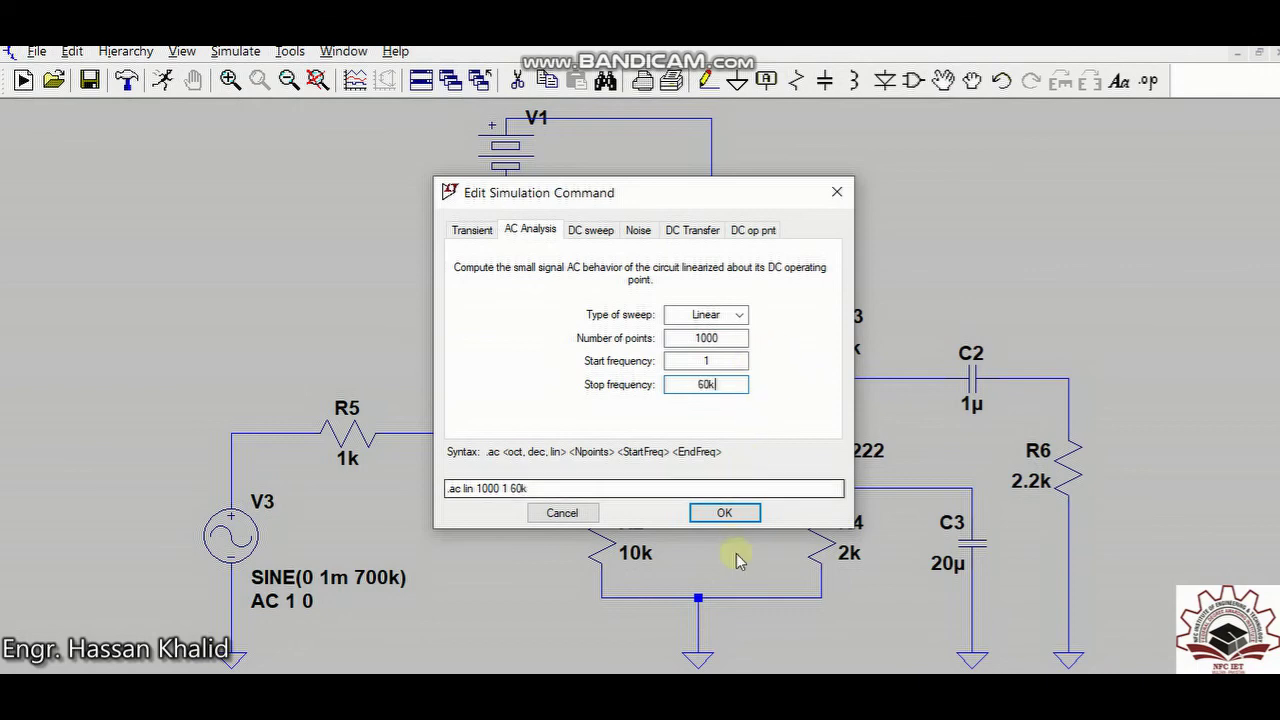
pyautogui.click(728, 514)
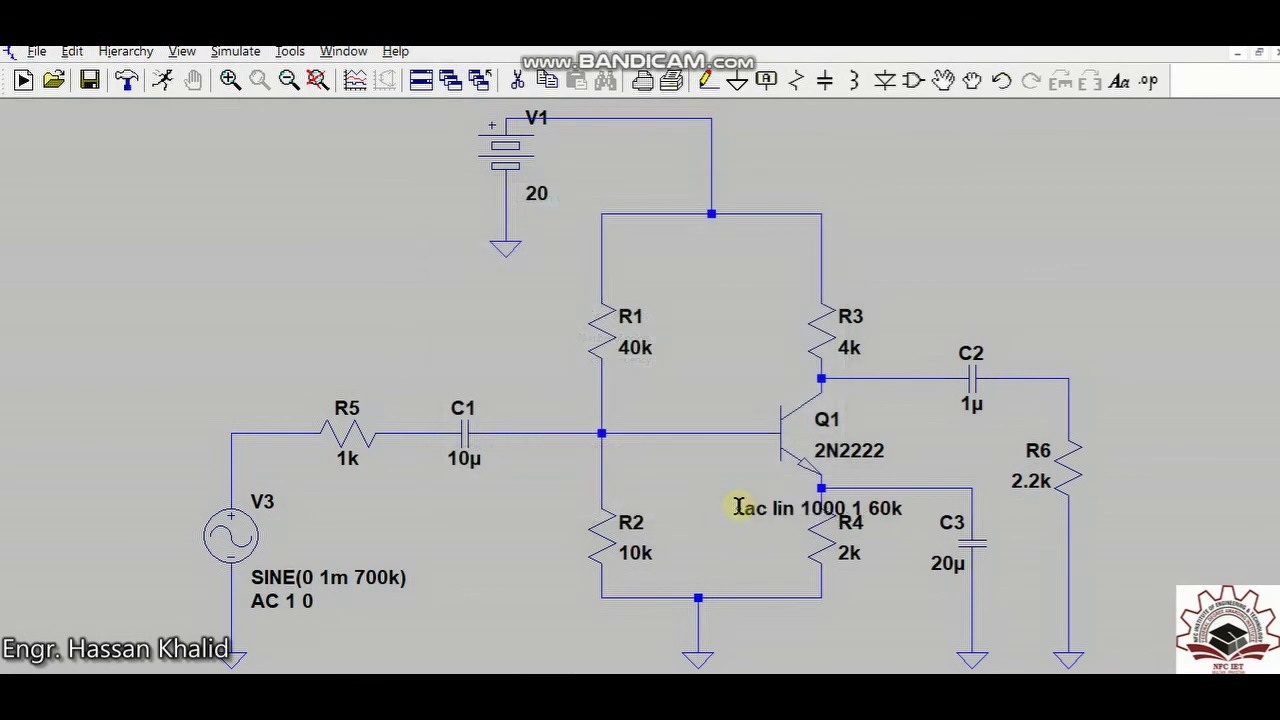
pyautogui.click(337, 631)
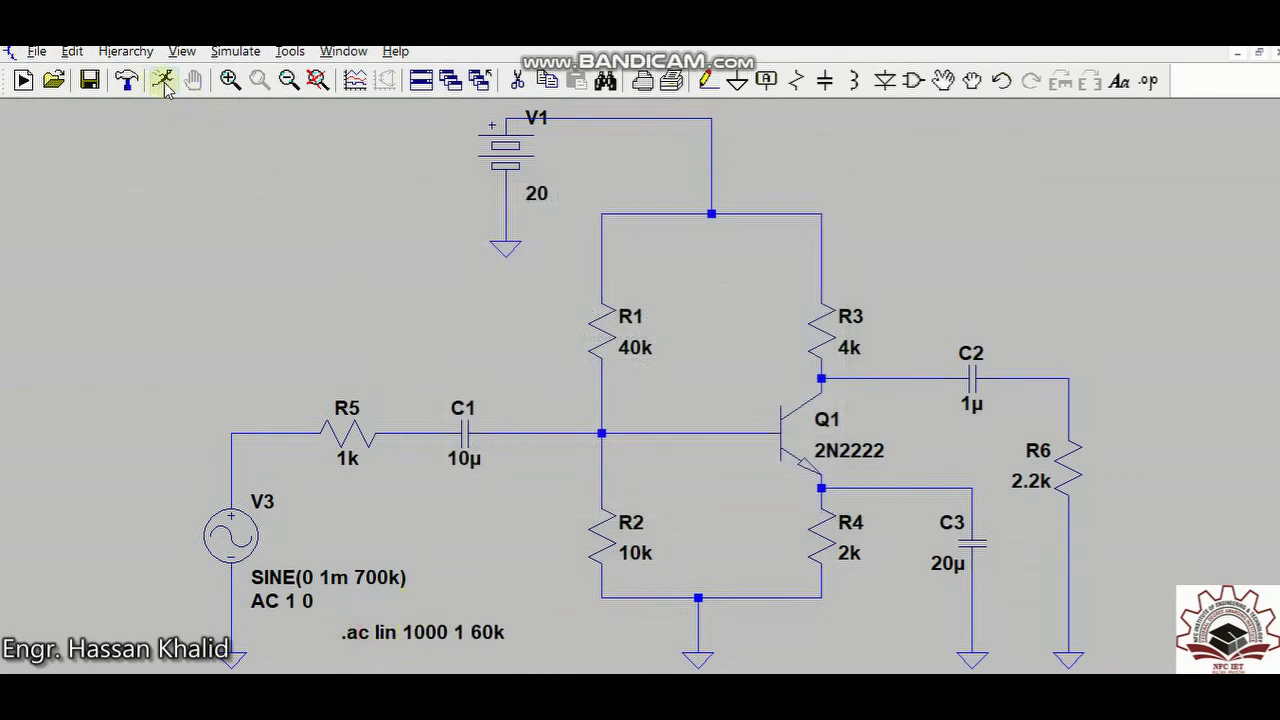
# Step: Run the AC analysis and plot the frequency response of the output voltage at load resistor R6
pyautogui.click(163, 81)
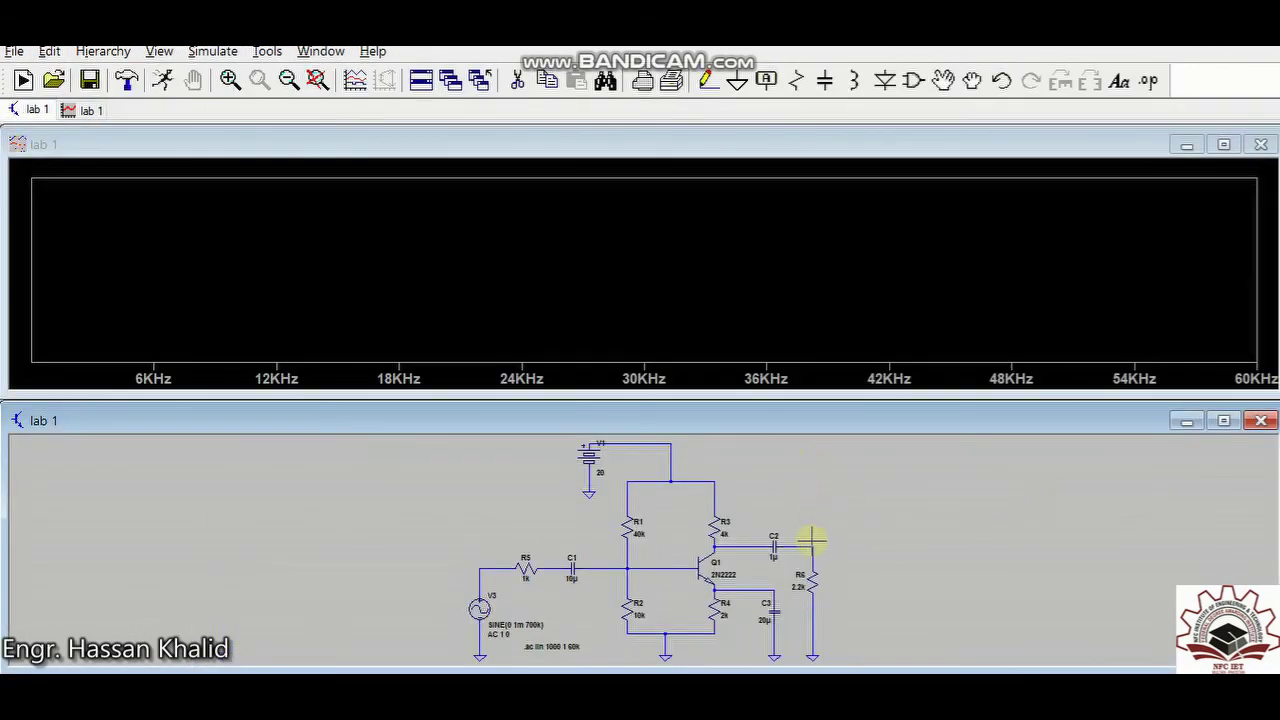
pyautogui.click(816, 537)
pyautogui.click(816, 539)
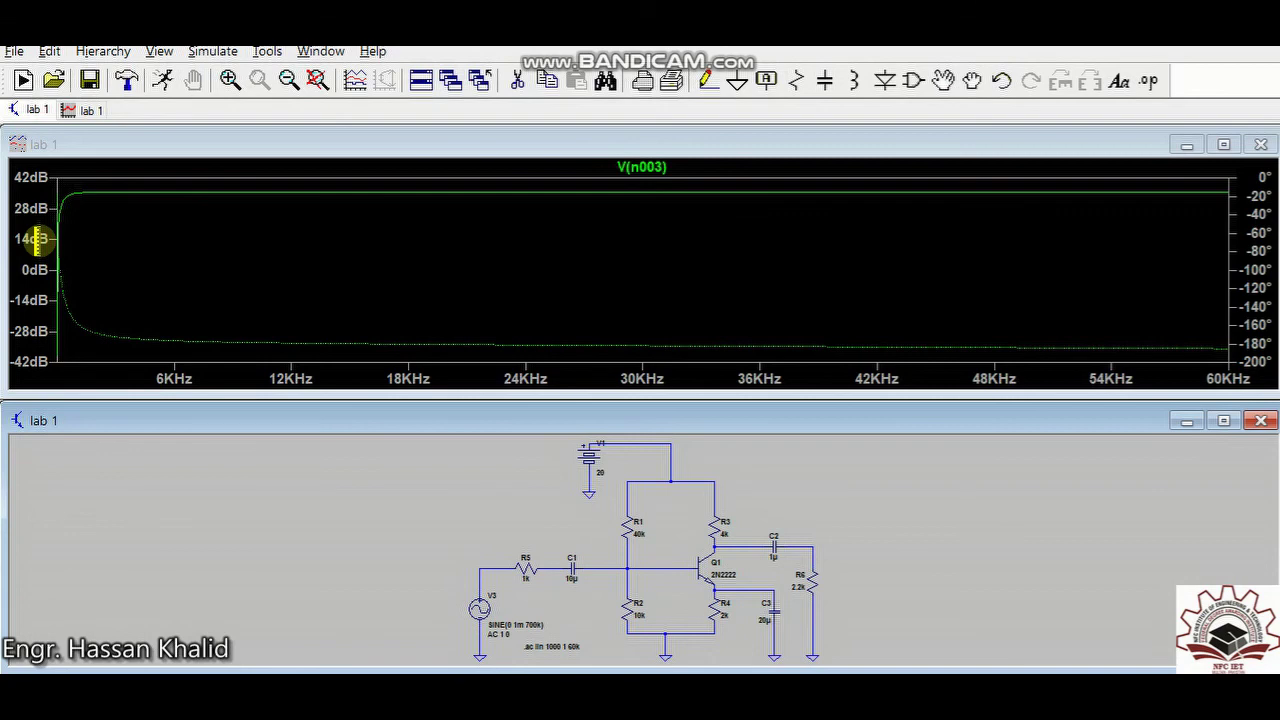
# Step: Change the magnitude axis of the frequency response plot to the Linear representation
pyautogui.click(36, 240)
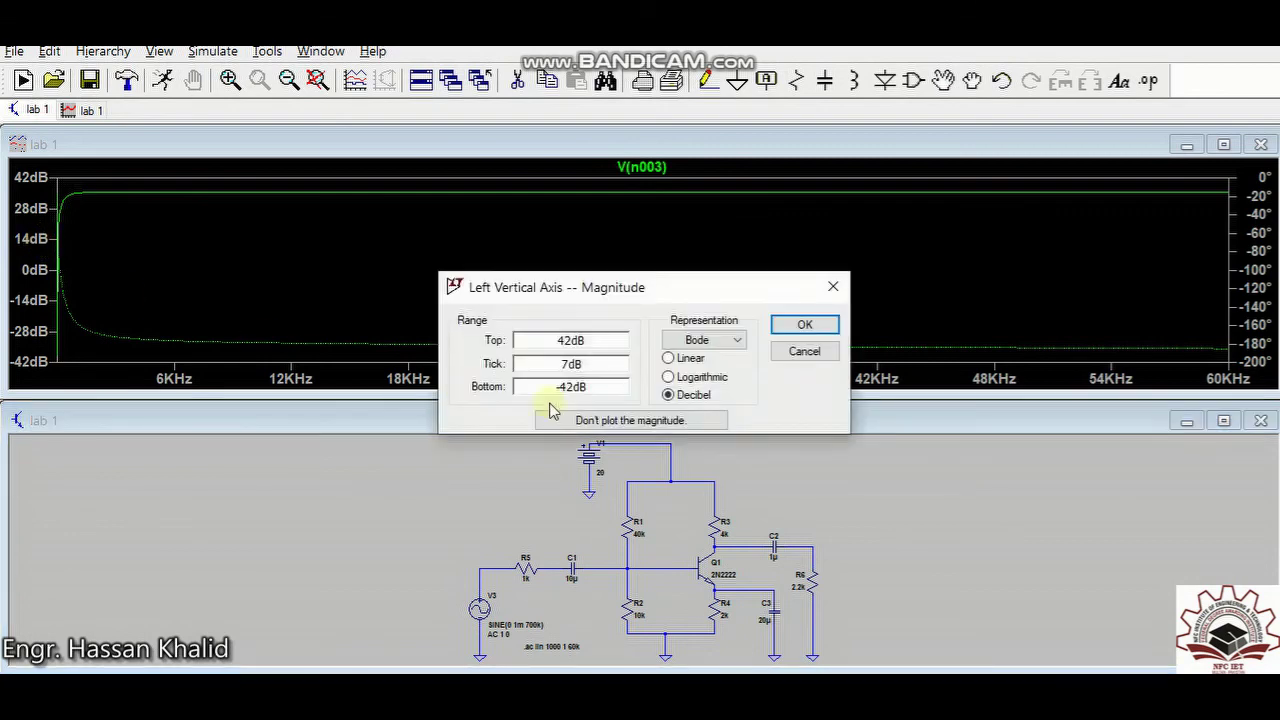
pyautogui.click(668, 358)
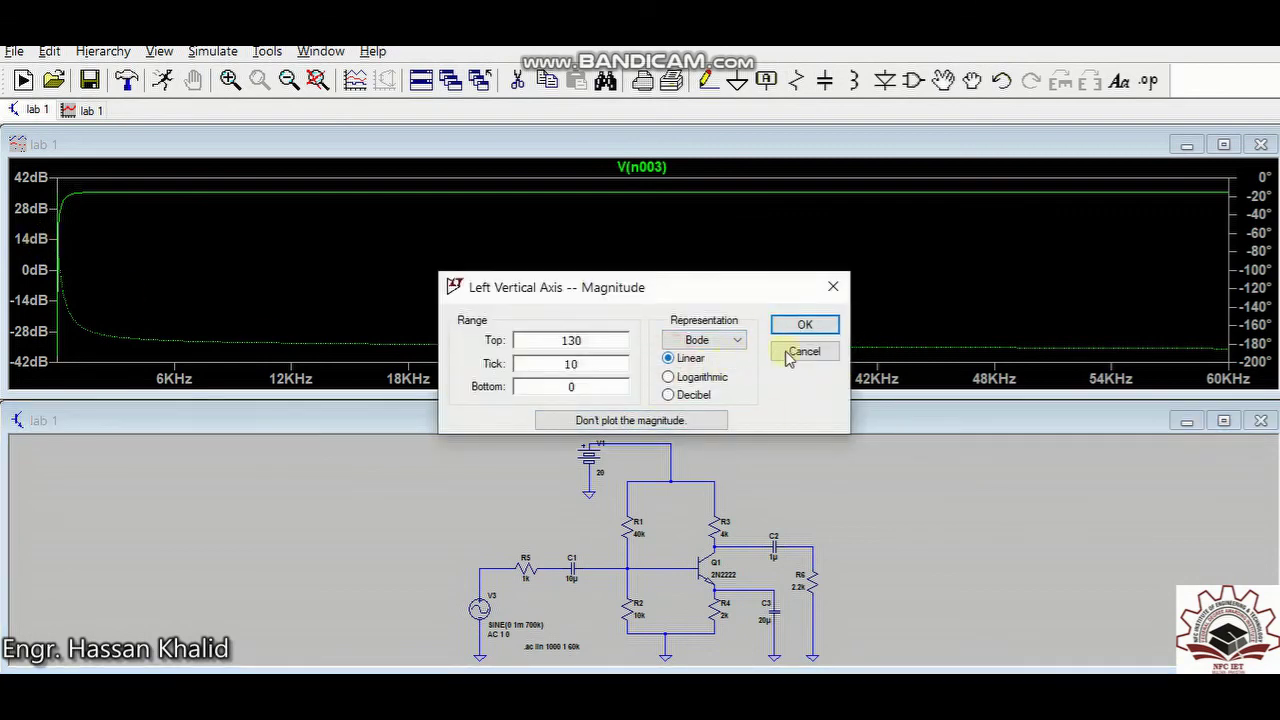
pyautogui.click(800, 324)
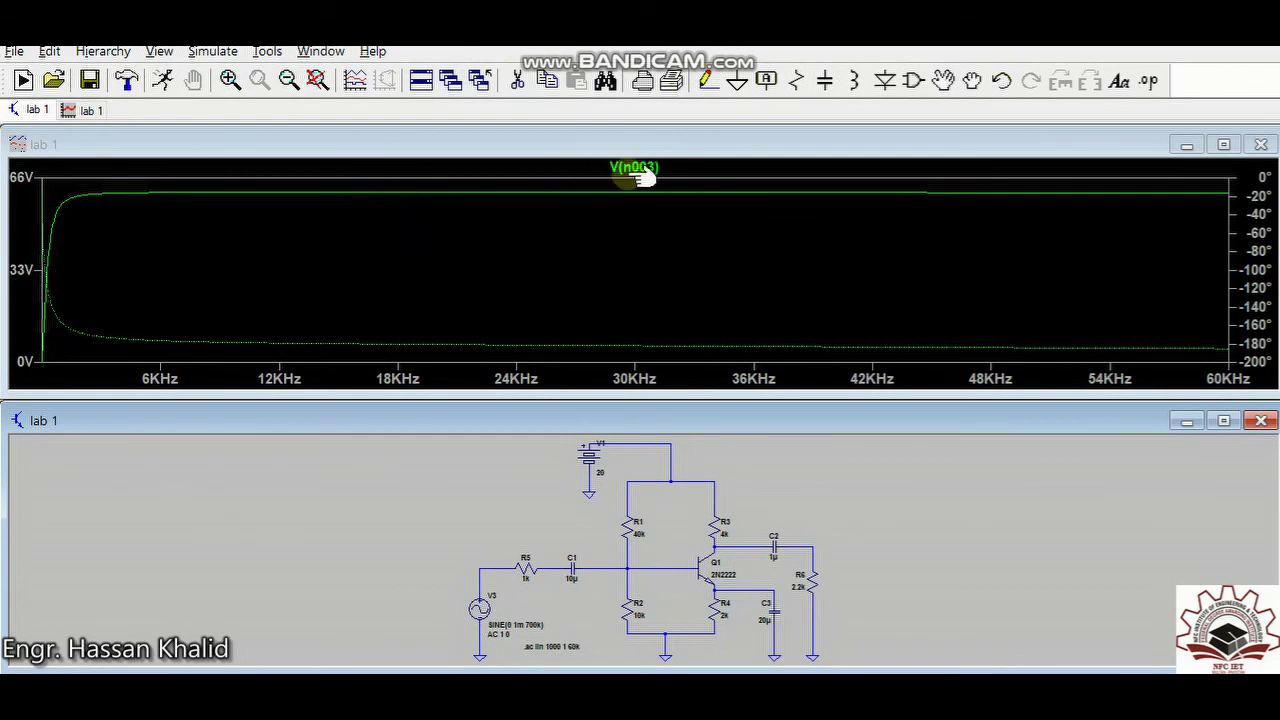
# Step: Add the input voltage at source V3 to the plot and read its magnitude with a cursor between about 30 and 41 kHz
pyautogui.click(480, 579)
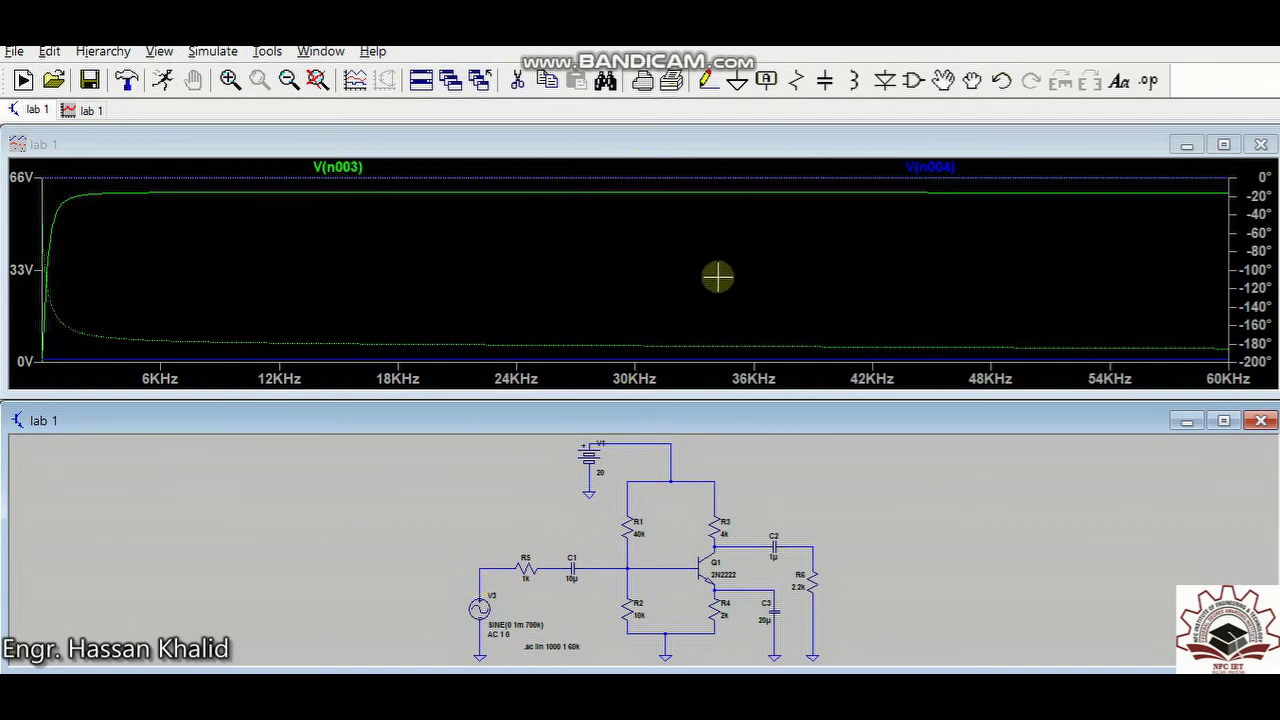
pyautogui.click(940, 168)
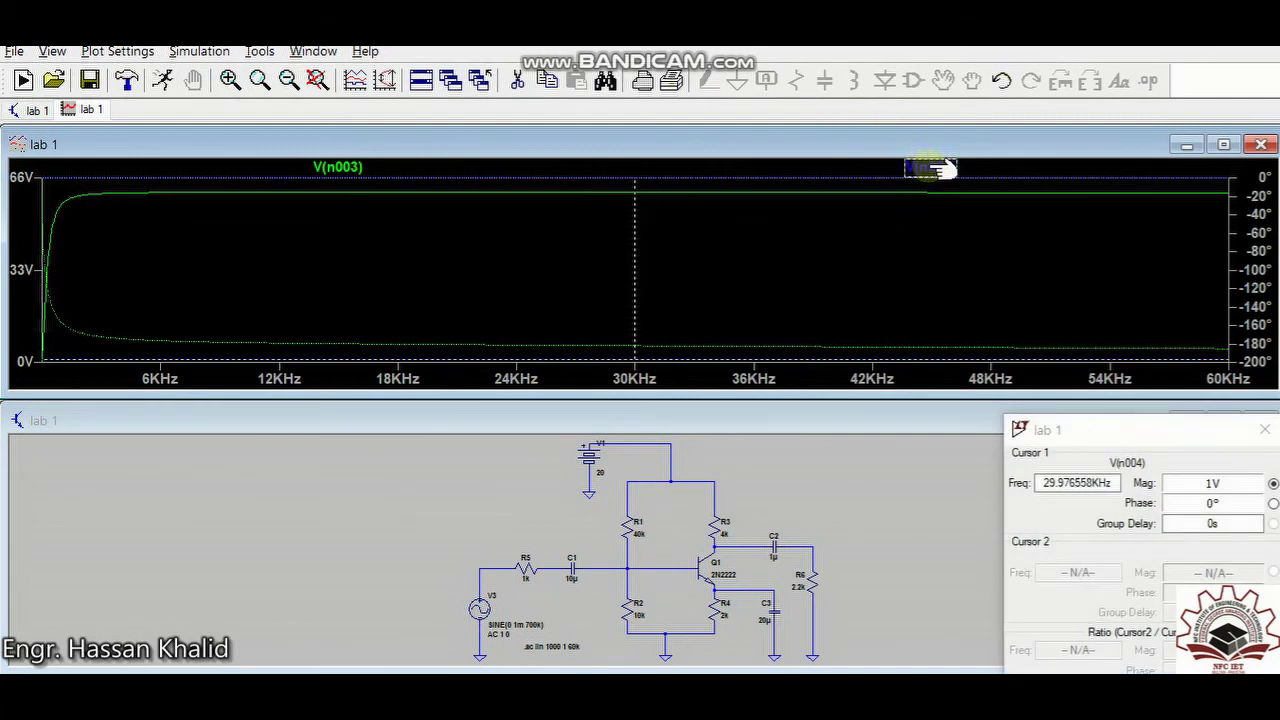
pyautogui.moveTo(631, 254); pyautogui.dragTo(855, 265)
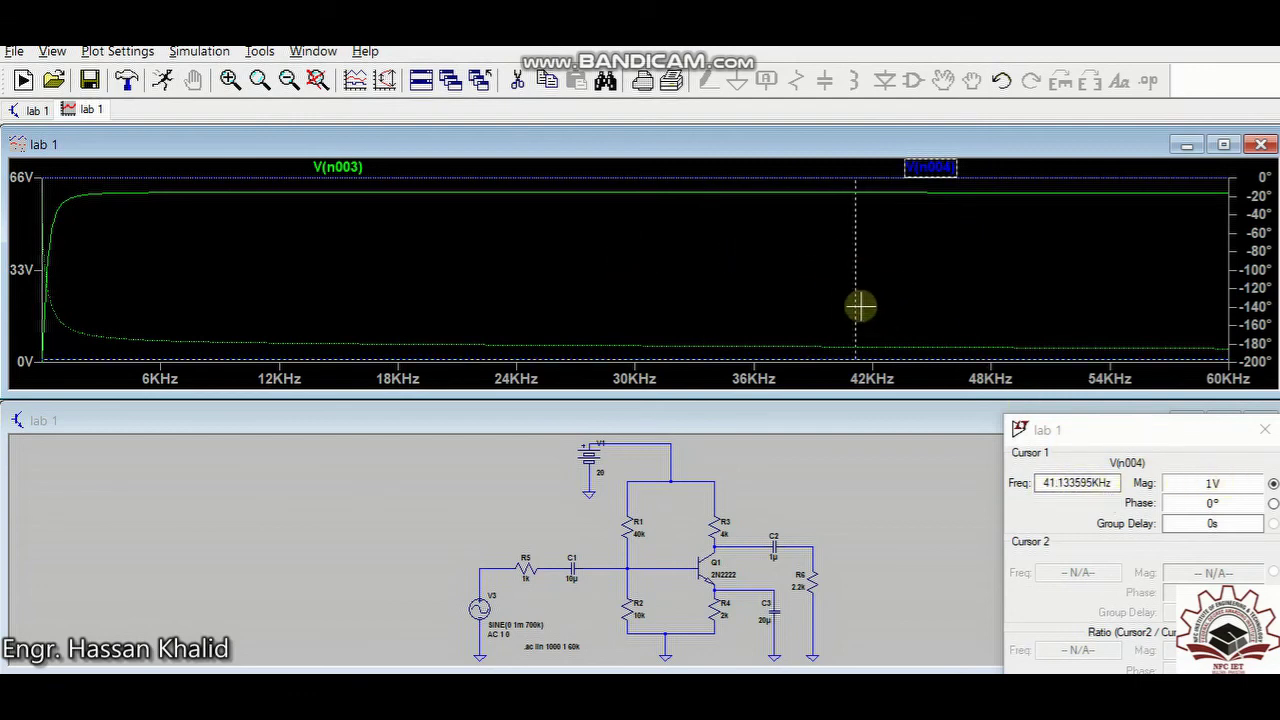
pyautogui.moveTo(853, 299)
pyautogui.mouseDown()
pyautogui.moveTo(1027, 314)
pyautogui.moveTo(800, 308)
pyautogui.mouseUp()
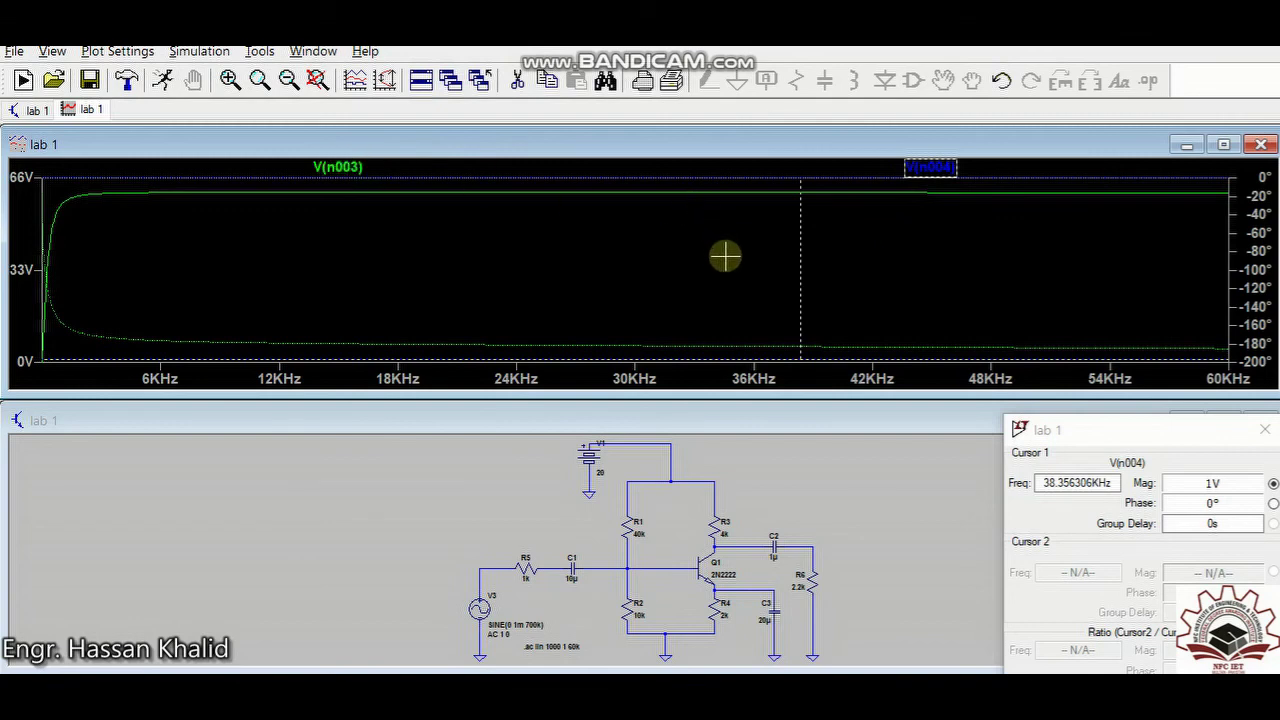
# Step: Delete the V(n004) and V(n003) traces from the frequency response plot
pyautogui.press('Delete')
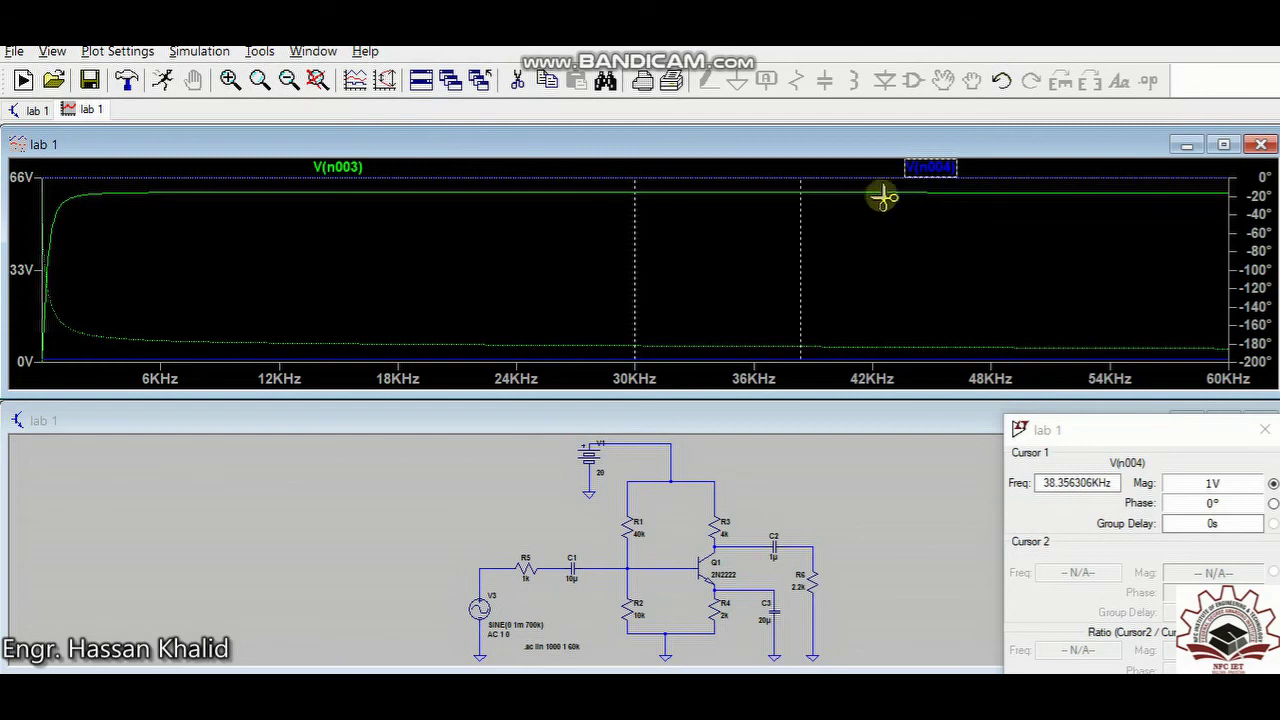
pyautogui.click(930, 168)
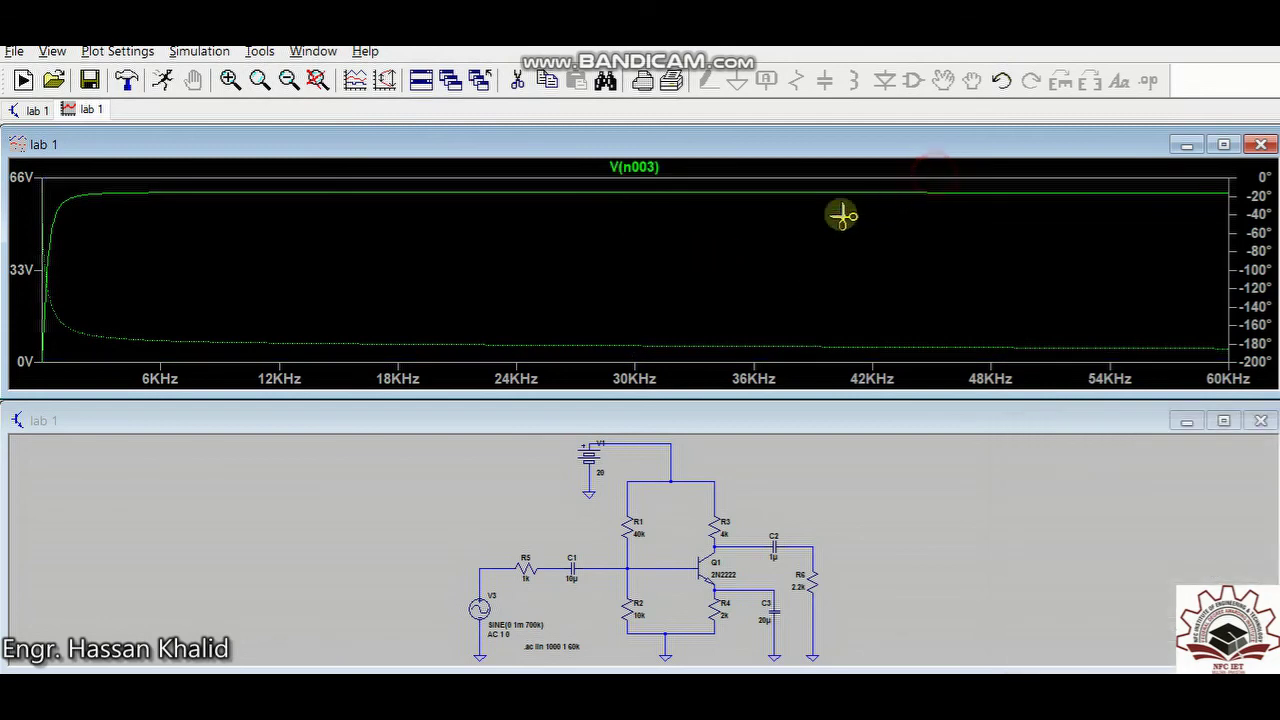
pyautogui.click(649, 171)
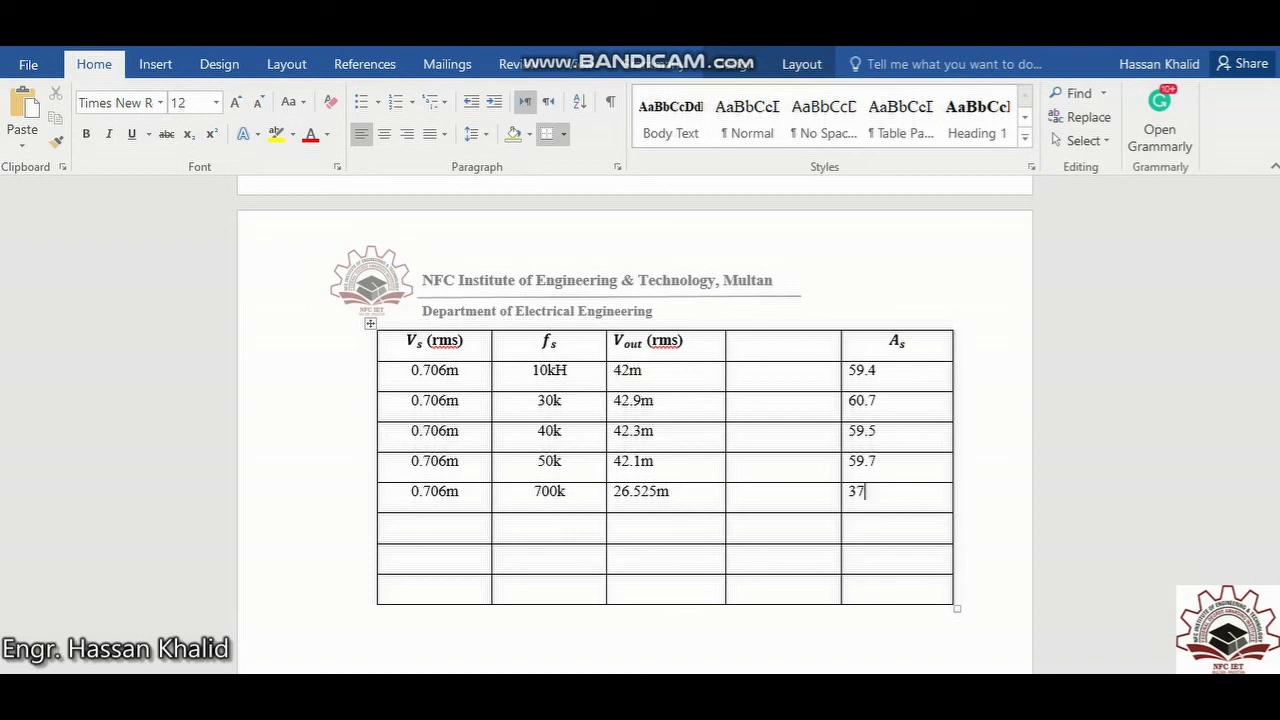
pyautogui.click(940, 652)
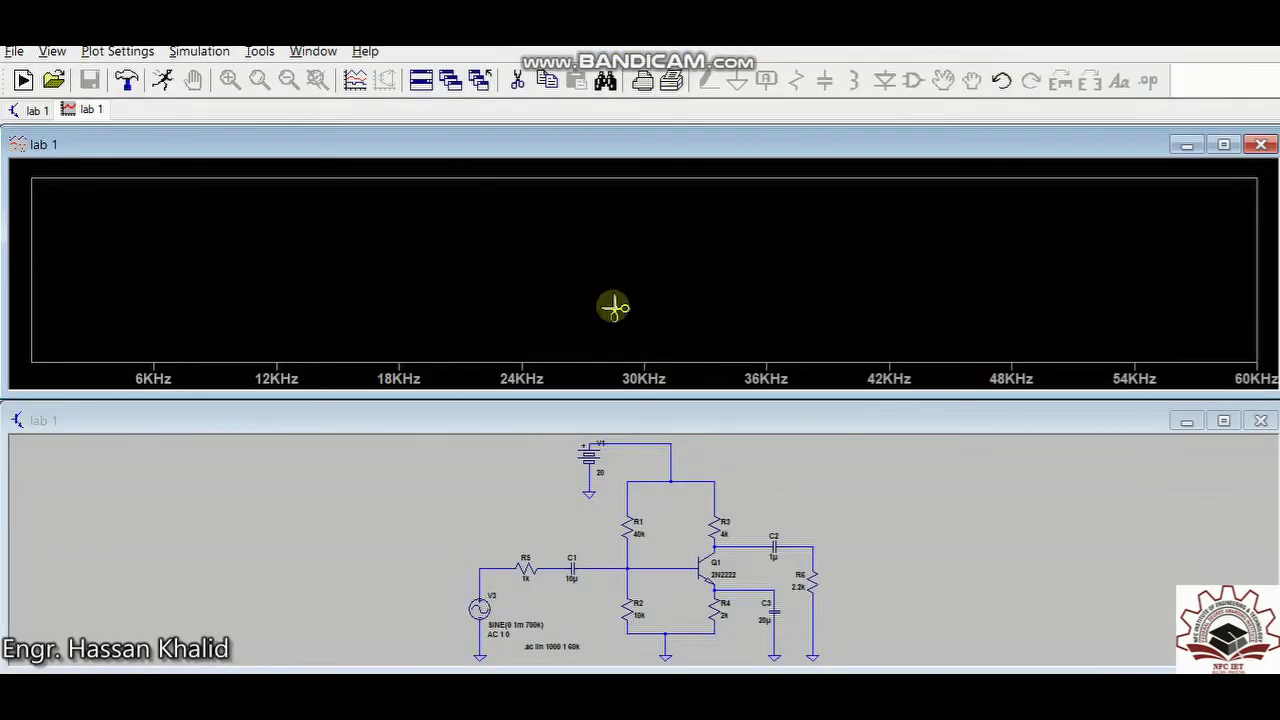
pyautogui.click(504, 230)
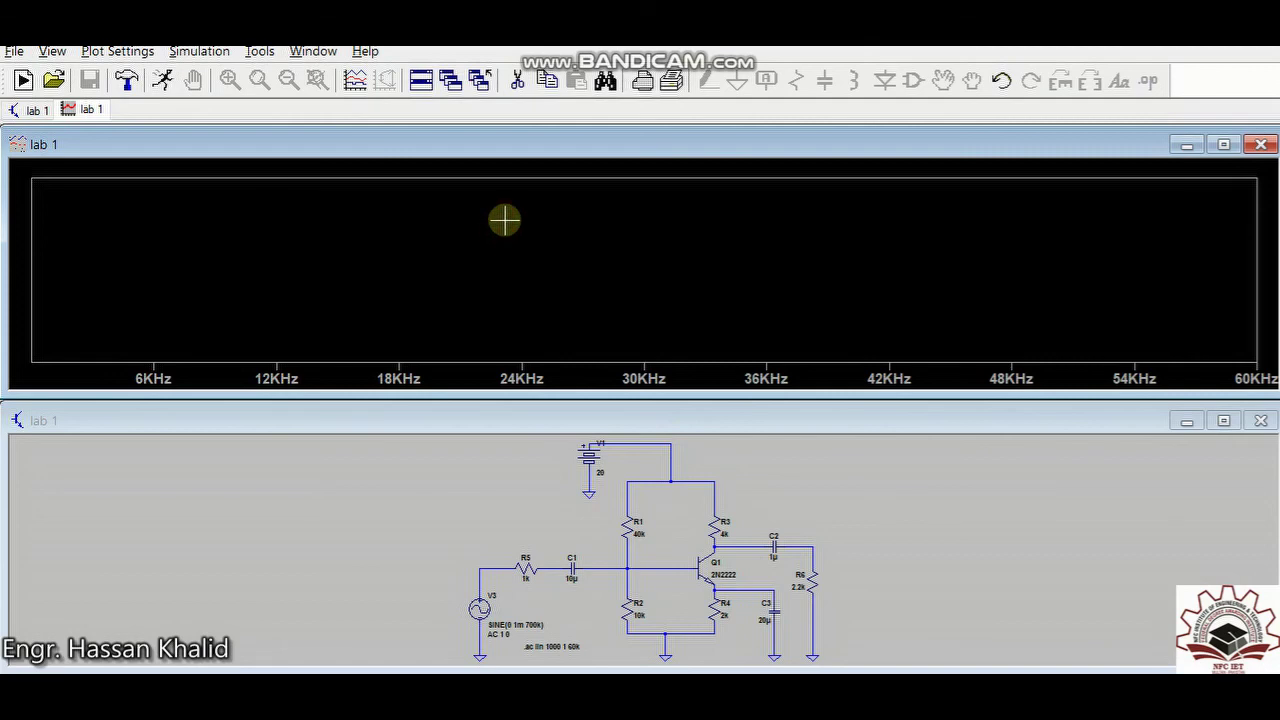
pyautogui.rightClick(505, 220)
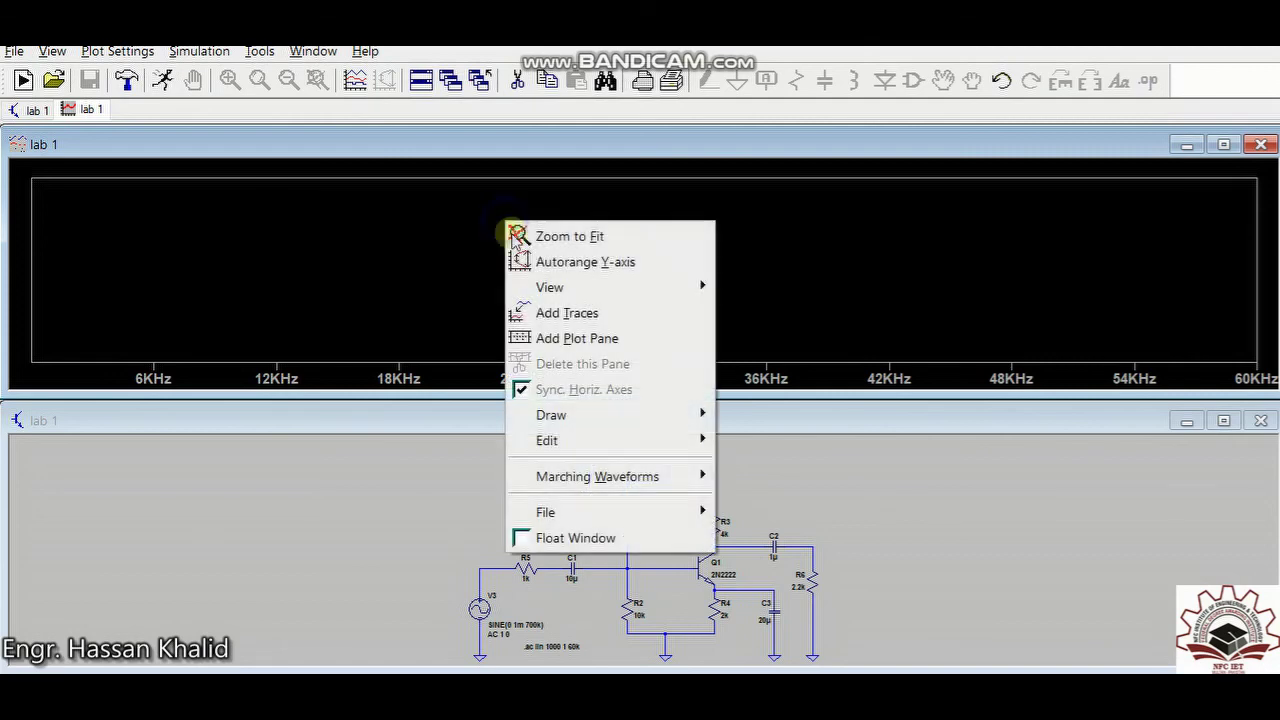
pyautogui.click(578, 328)
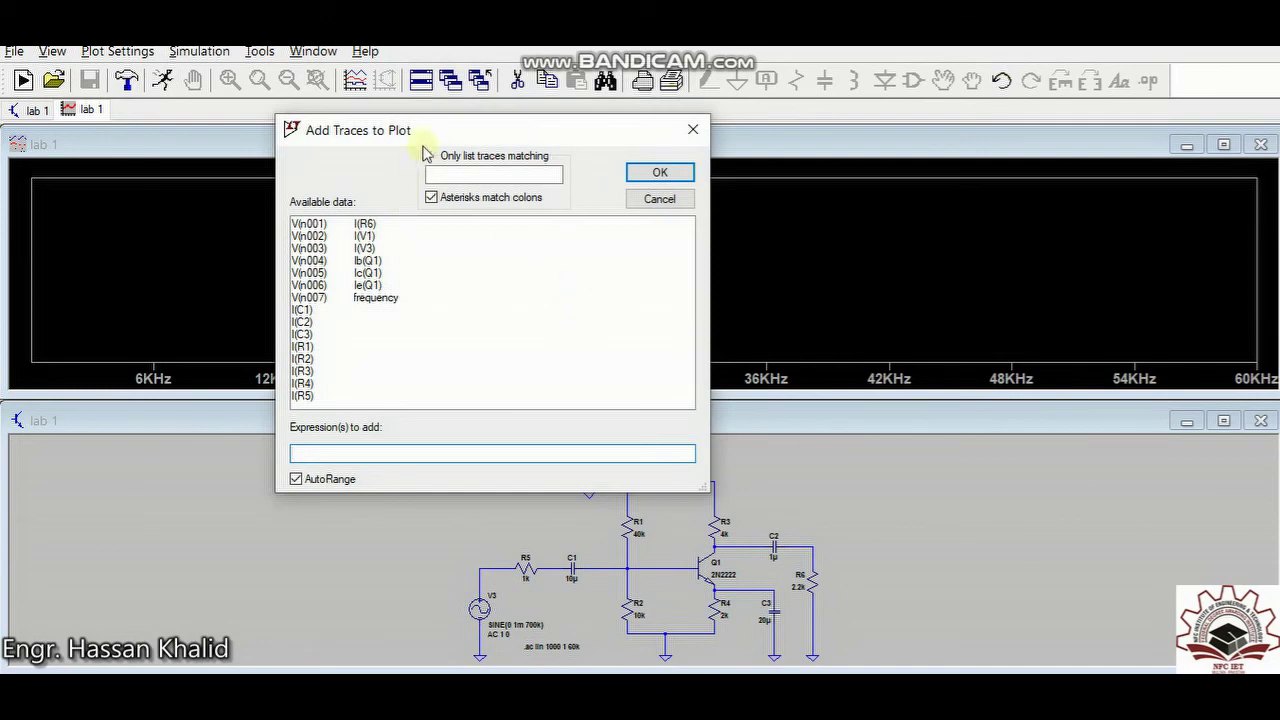
pyautogui.moveTo(433, 131); pyautogui.dragTo(320, 131)
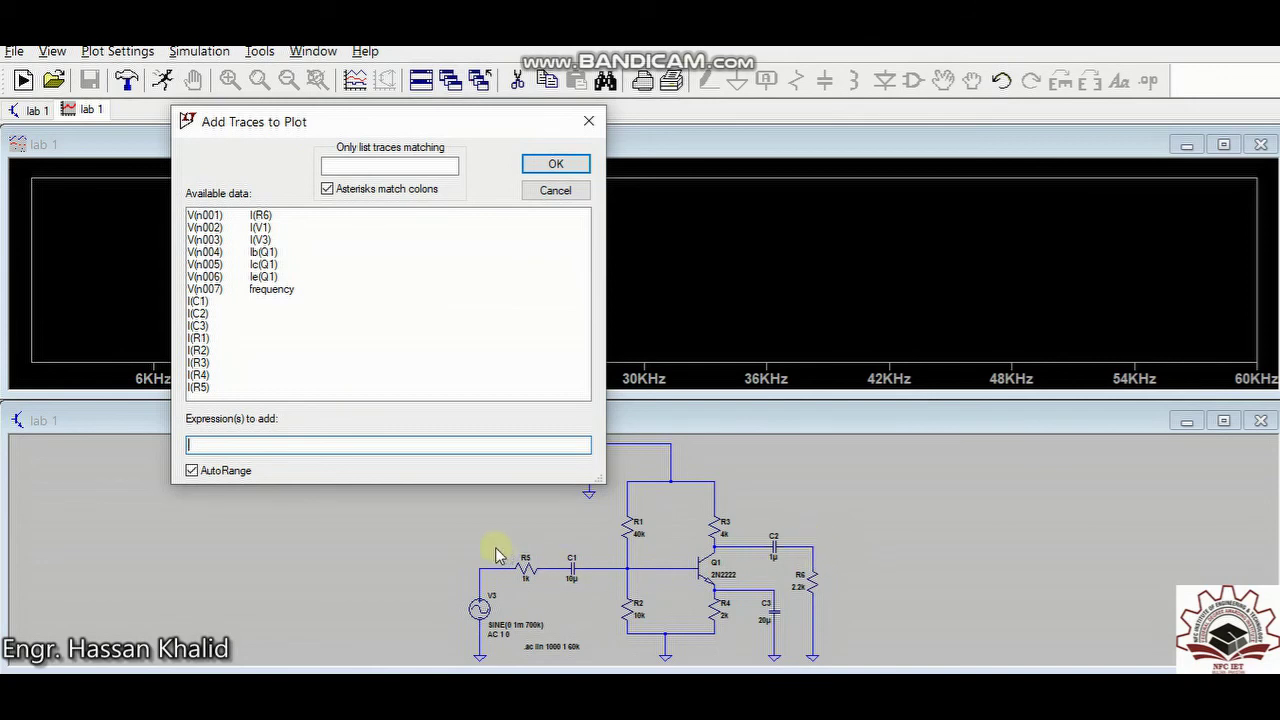
pyautogui.click(589, 120)
# Step: Plot the output voltage at load resistor R6 and the input voltage at source V3 again
pyautogui.click(830, 535)
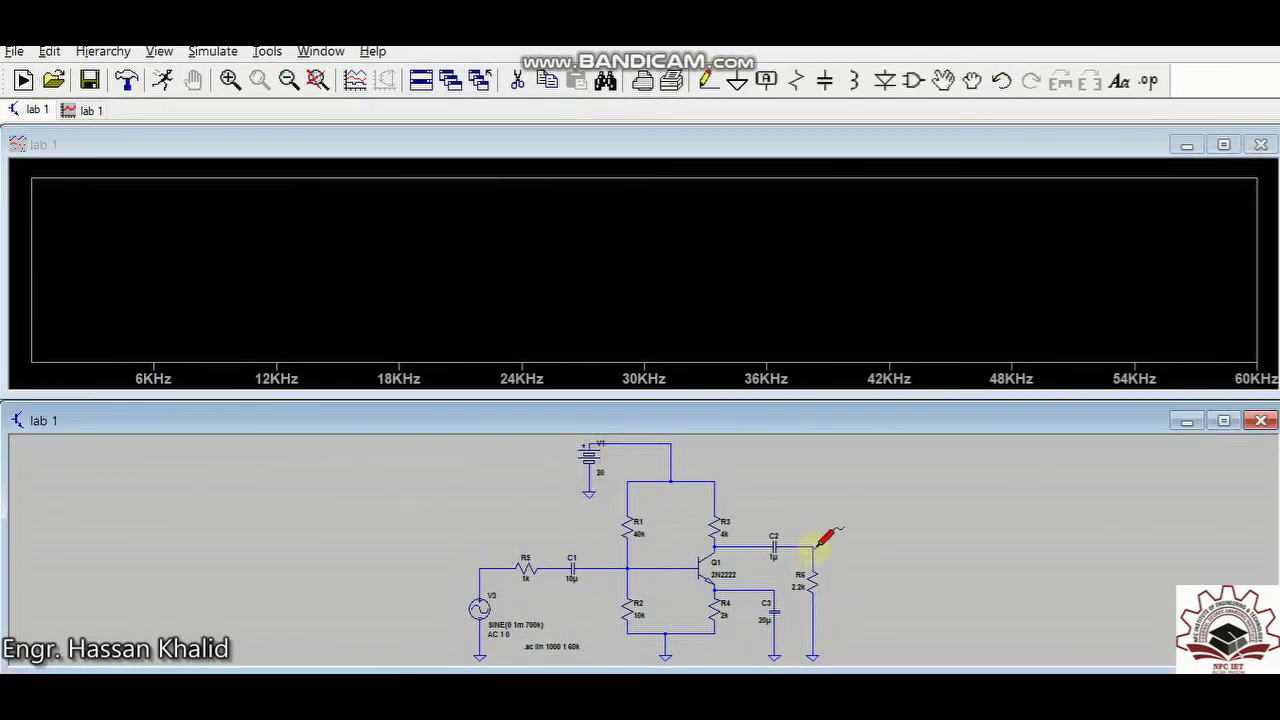
pyautogui.click(812, 545)
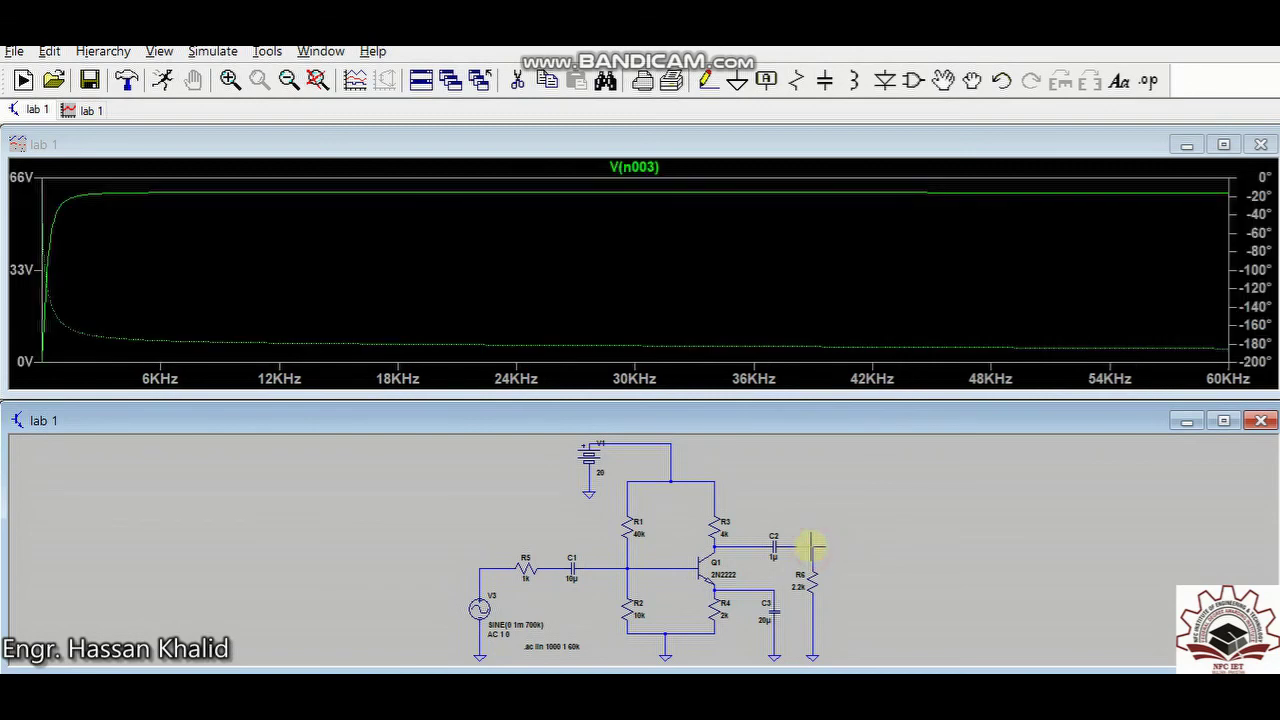
pyautogui.click(482, 569)
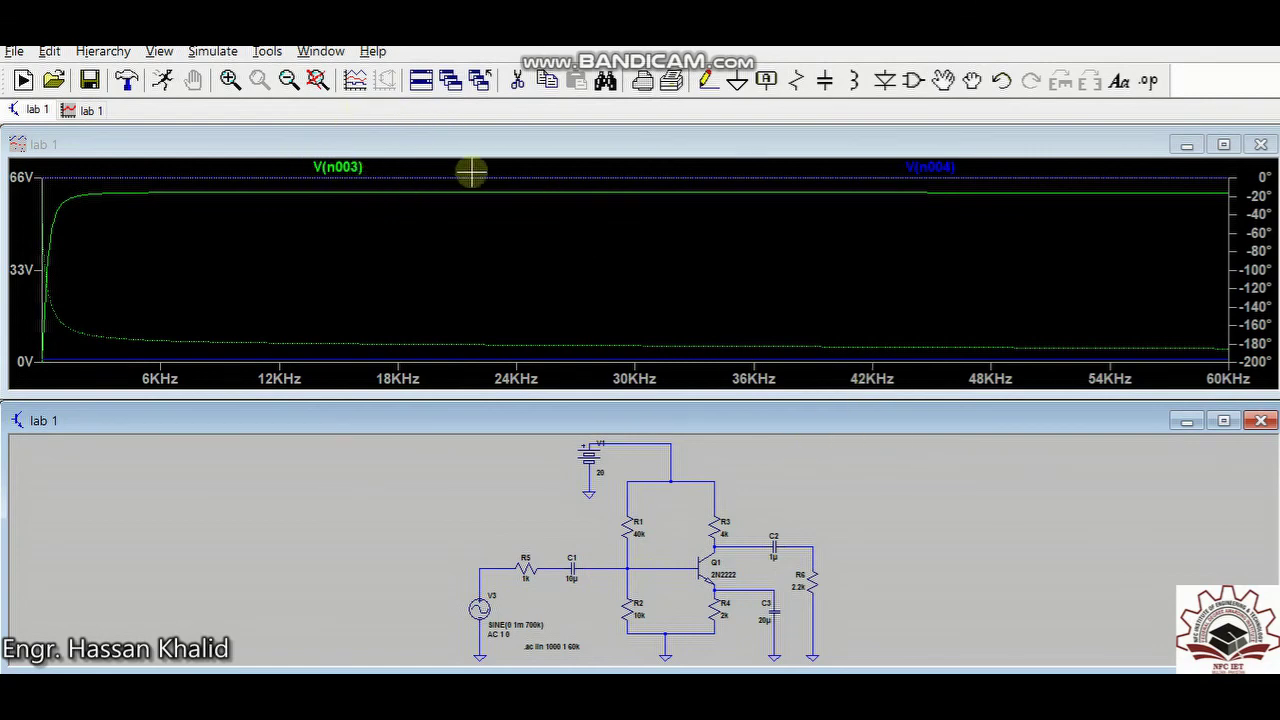
# Step: Add a voltage gain trace with the expression V(n003)/V(n004) to the plot
pyautogui.rightClick(633, 240)
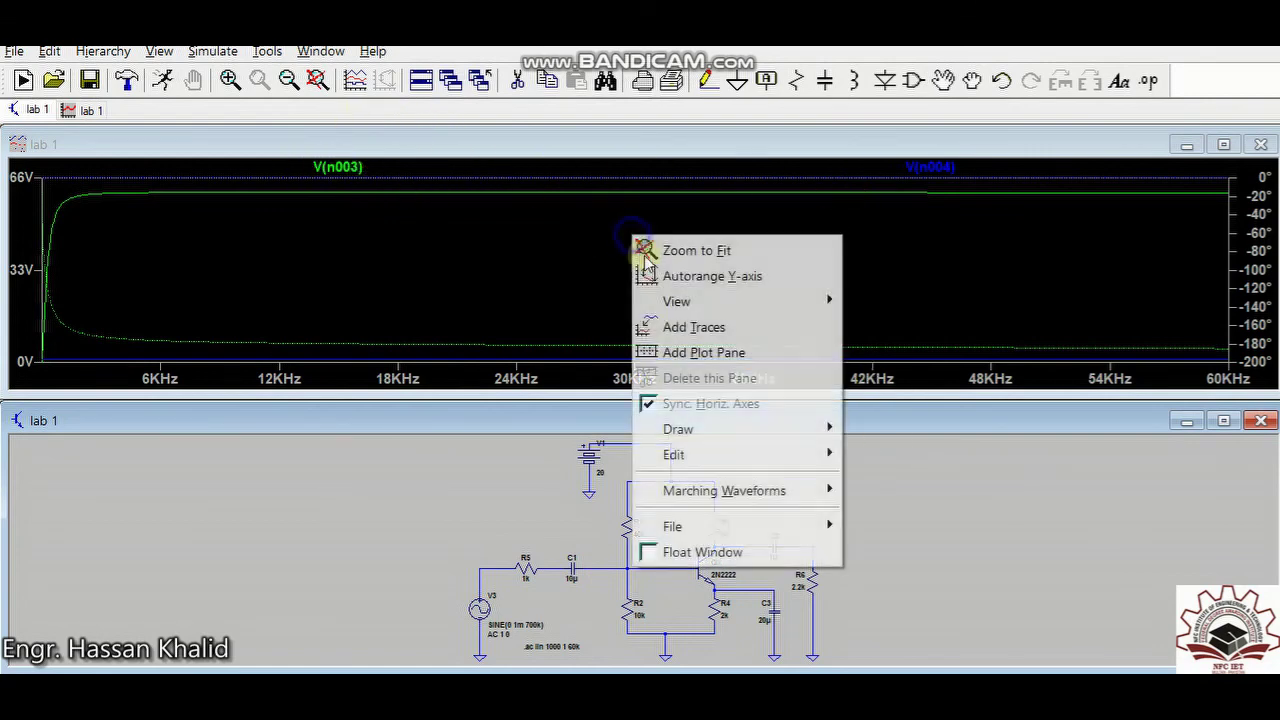
pyautogui.click(690, 327)
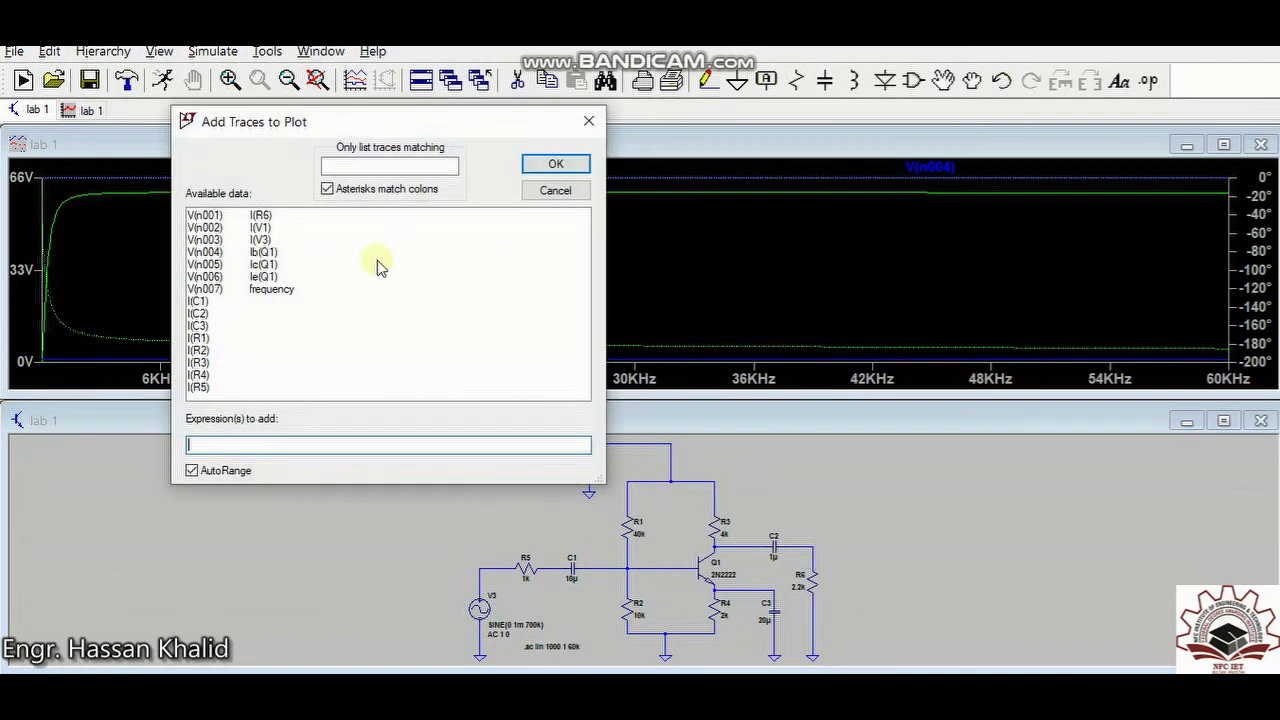
pyautogui.click(208, 241)
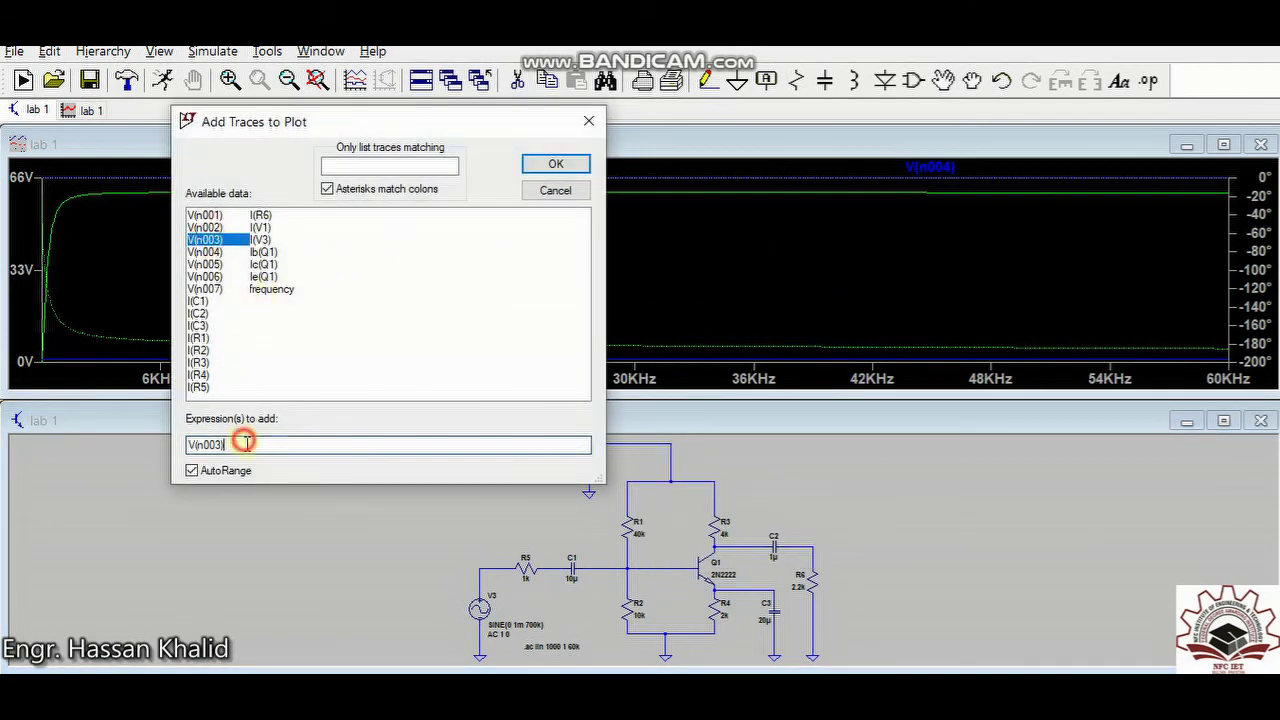
pyautogui.write('/')
pyautogui.click(205, 252)
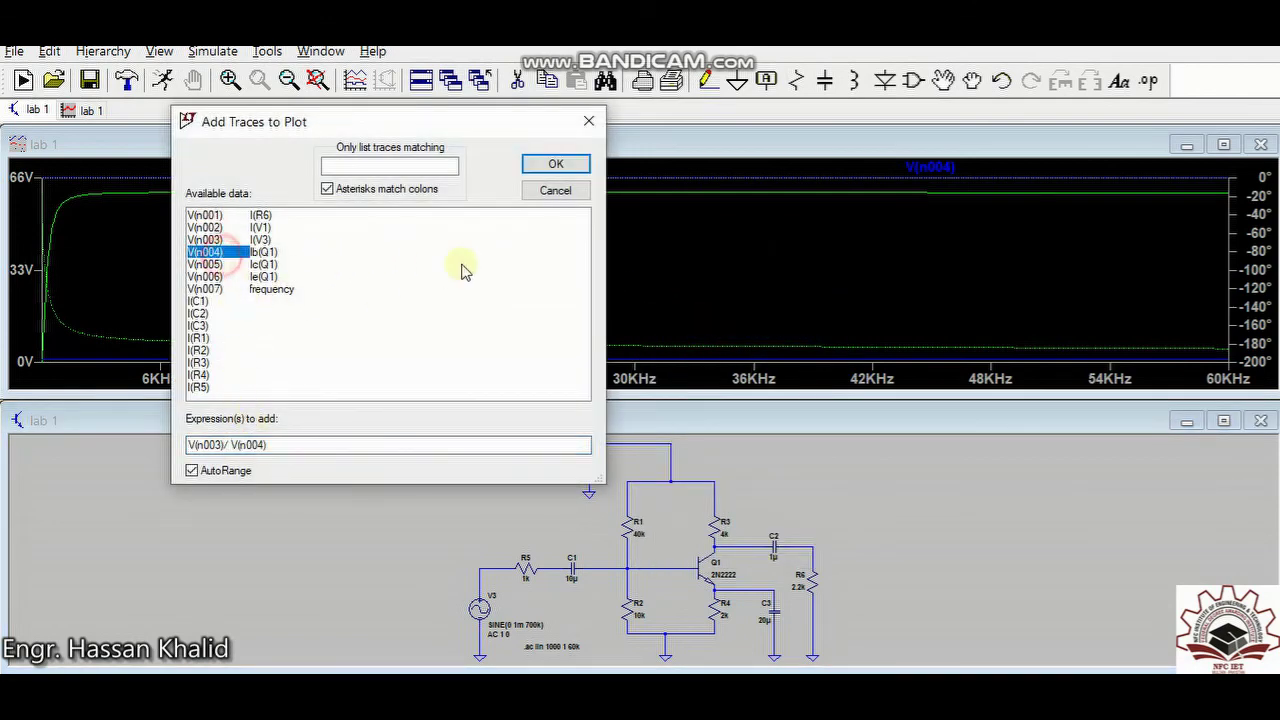
pyautogui.click(555, 163)
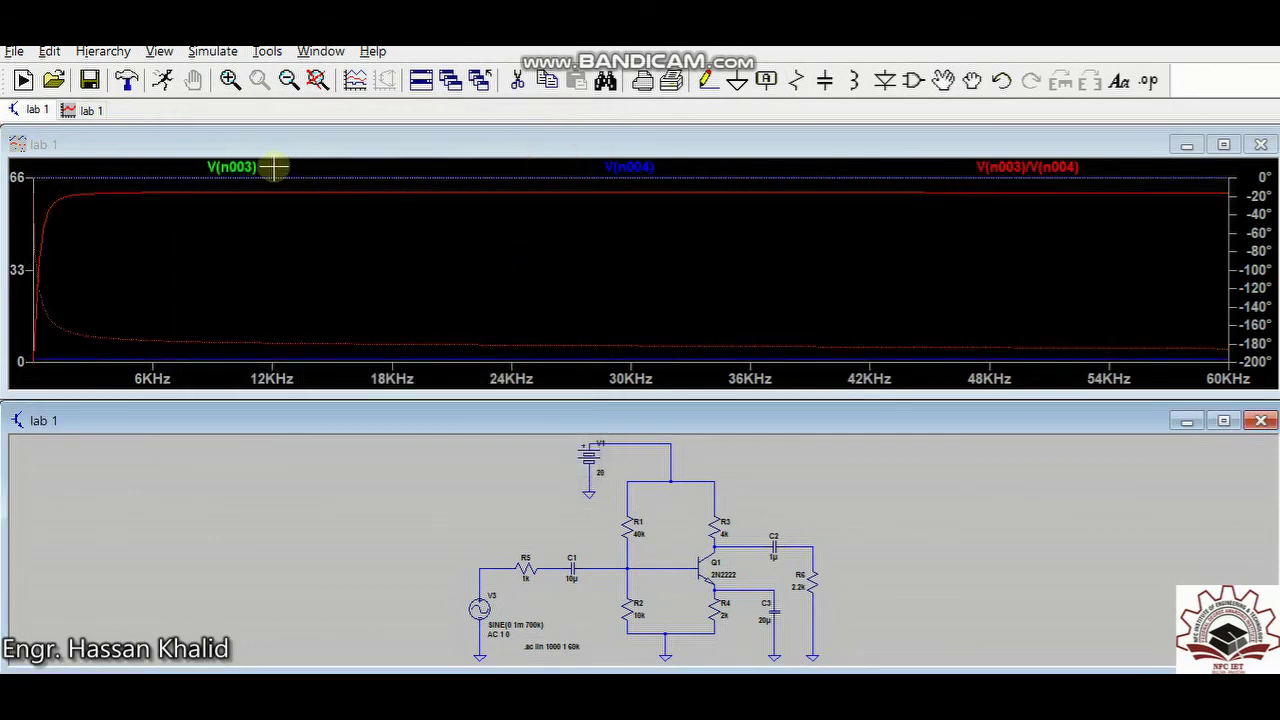
# Step: Delete the separate V(n003) and V(n004) traces, keeping only the gain trace
pyautogui.click(300, 232)
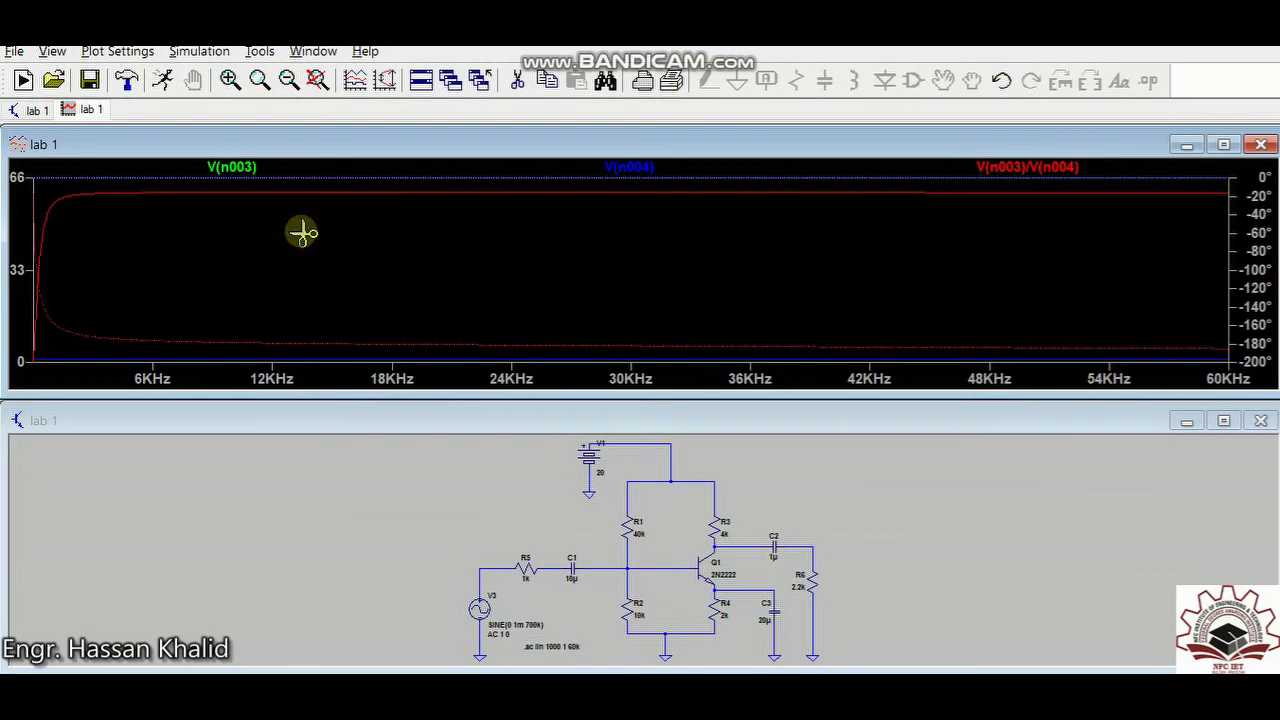
pyautogui.click(238, 165)
pyautogui.click(336, 168)
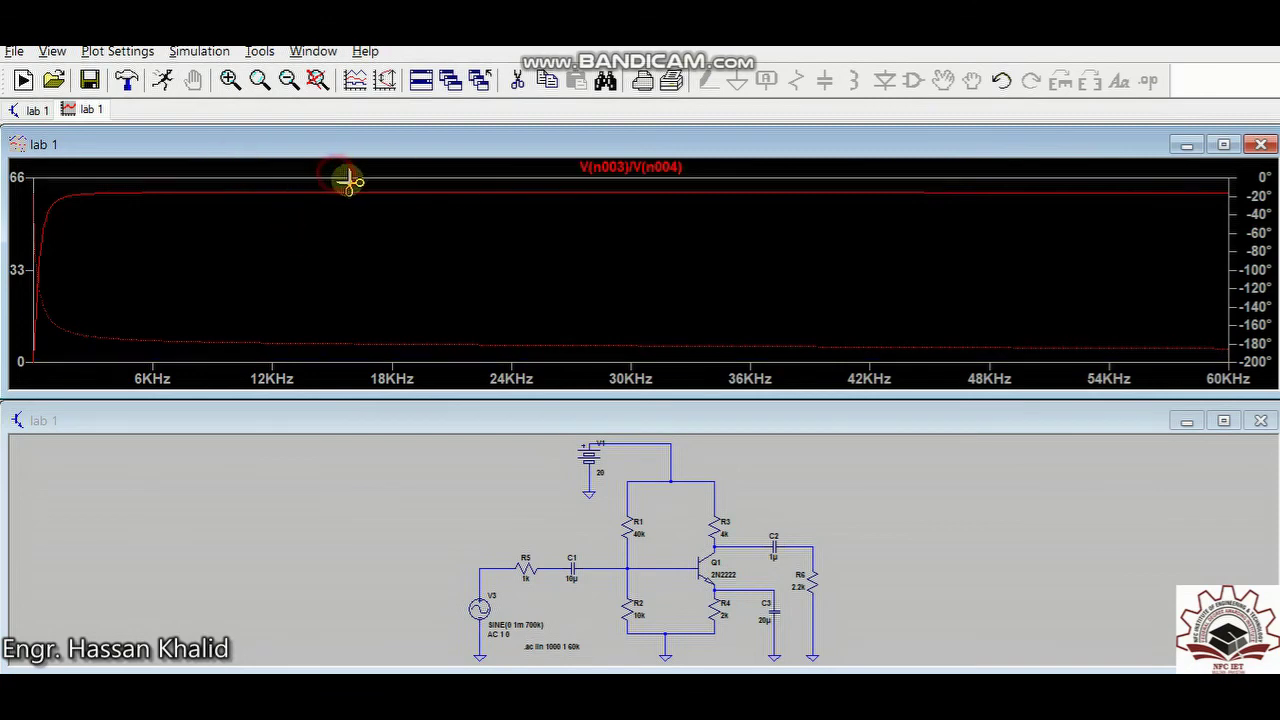
pyautogui.press('Escape')
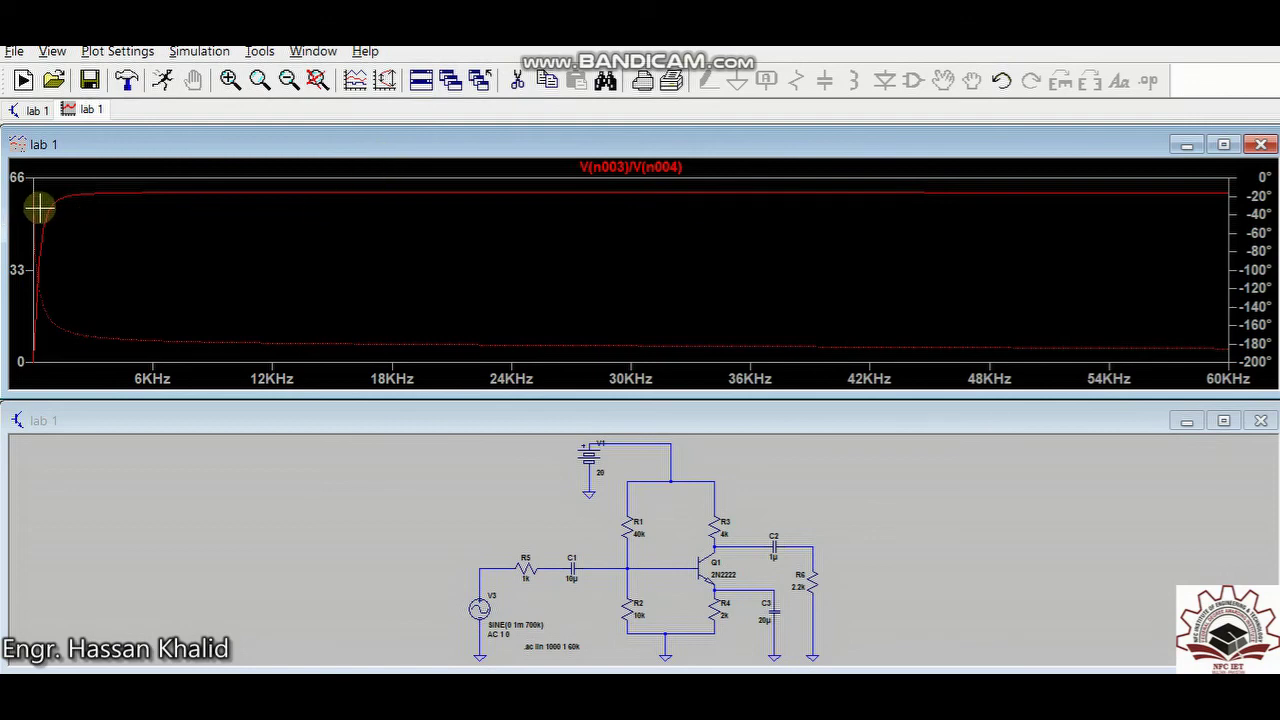
# Step: Attach a cursor to the gain trace, read the gain at about 30 and 59.5 kHz, and compare it with the Word lab table
pyautogui.click(651, 168)
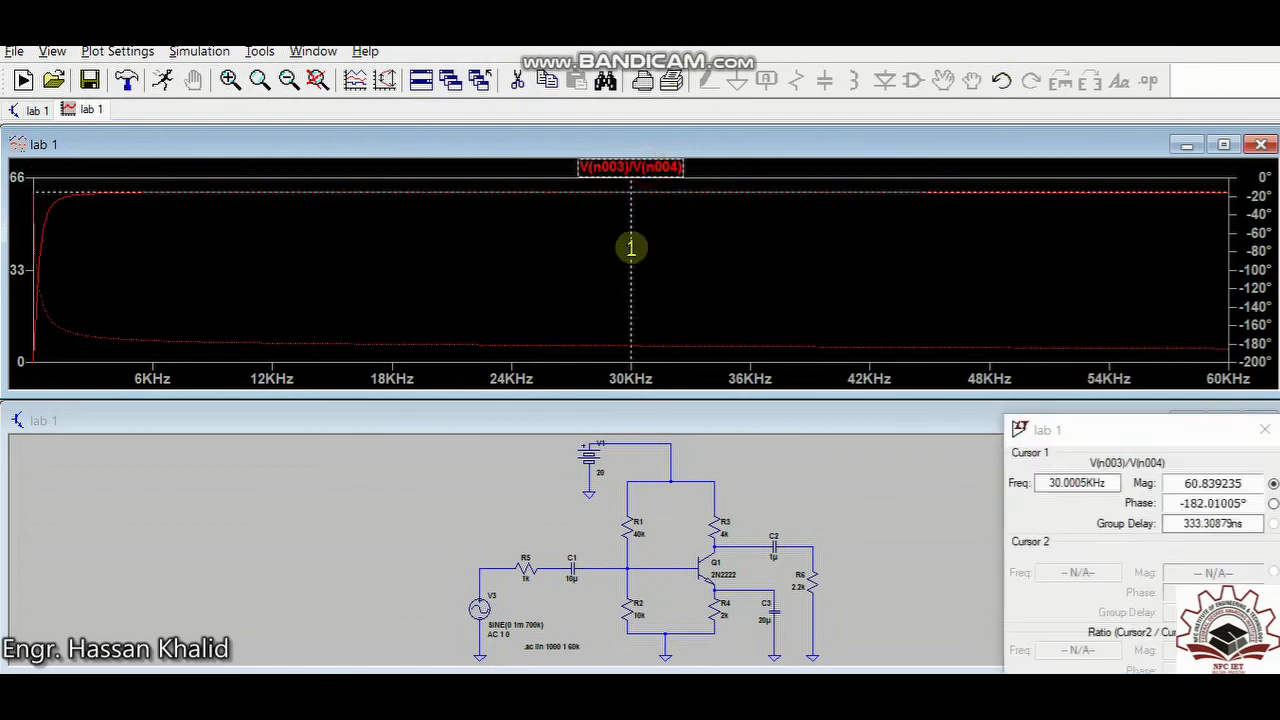
pyautogui.moveTo(629, 246); pyautogui.dragTo(600, 246)
pyautogui.moveTo(910, 285); pyautogui.dragTo(1219, 332)
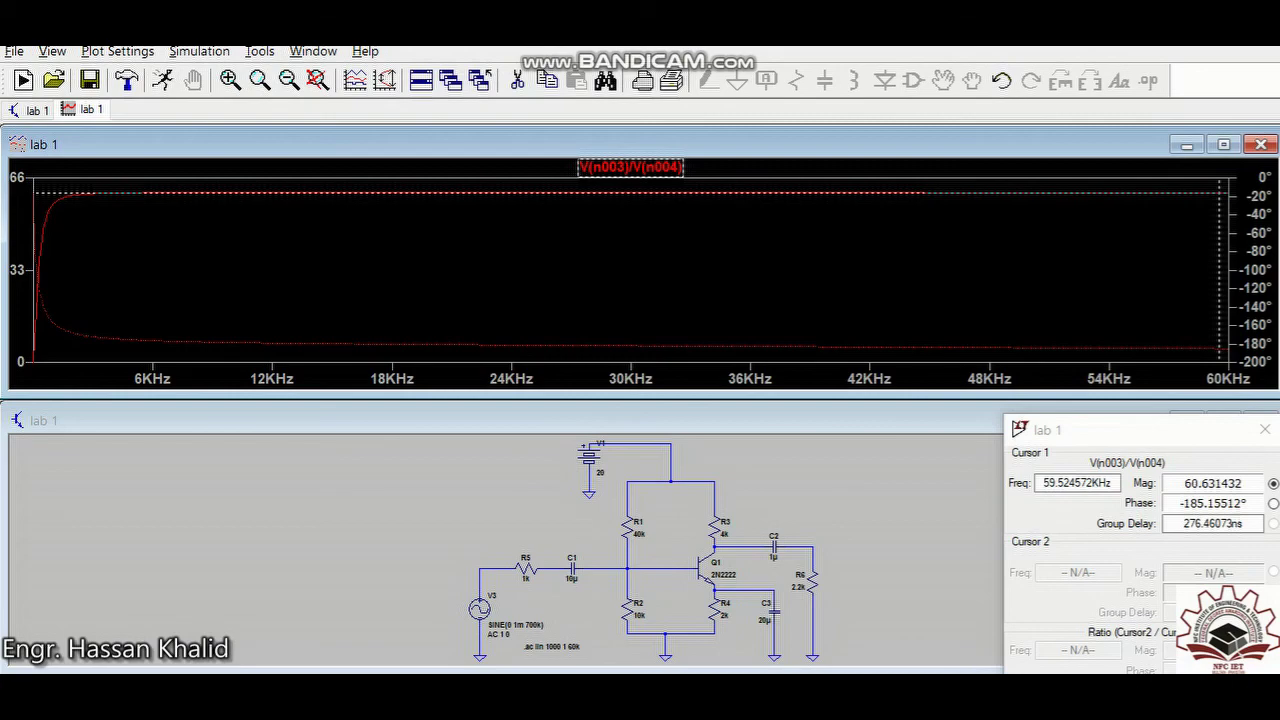
pyautogui.click(880, 690)
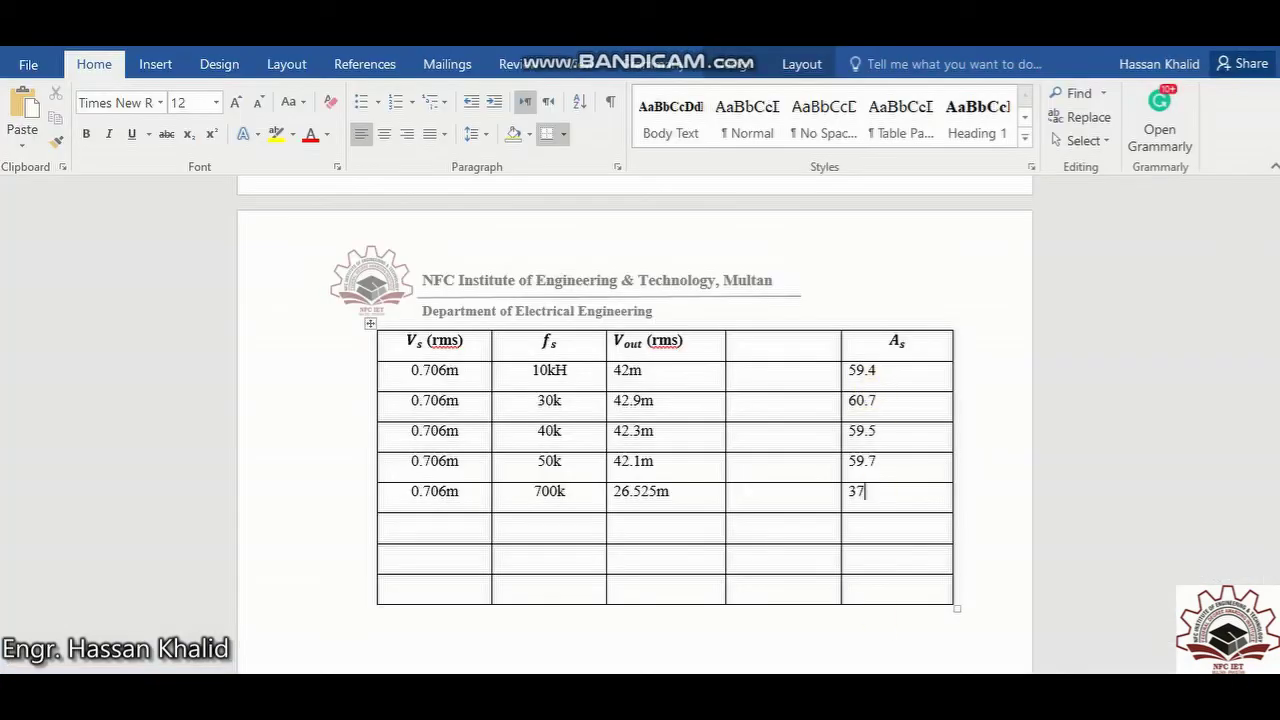
pyautogui.hotkey('alt', 'Tab')
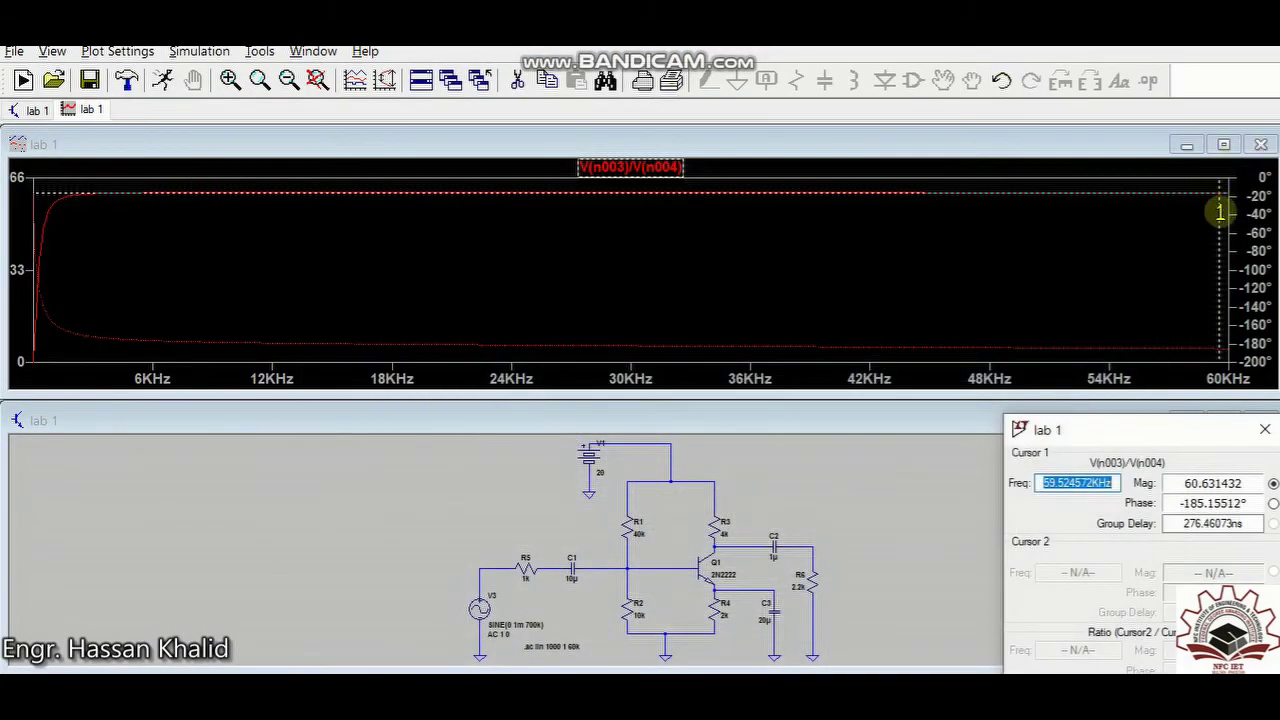
pyautogui.moveTo(1218, 210); pyautogui.dragTo(630, 243)
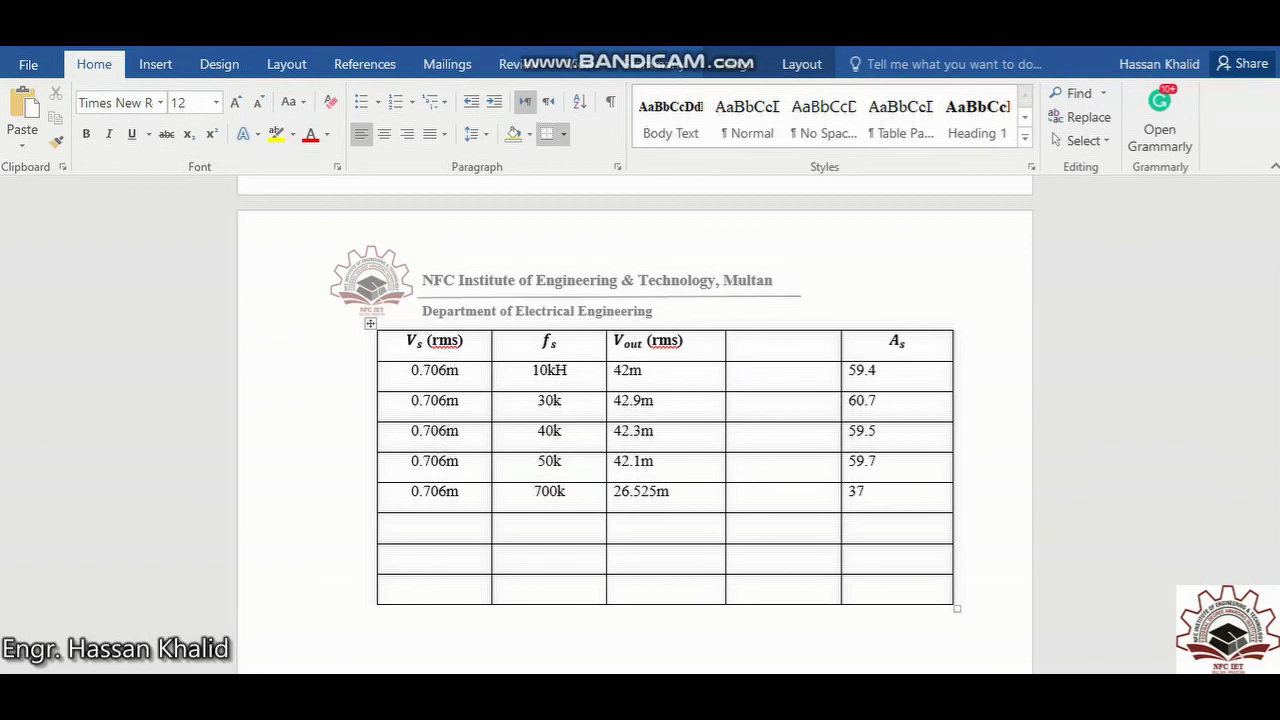
# Step: Return to LTspice and read the gain of the 1 to 700k sweep with a cursor at about 350, 100 and 5 kHz
pyautogui.hotkey('alt', 'Tab')
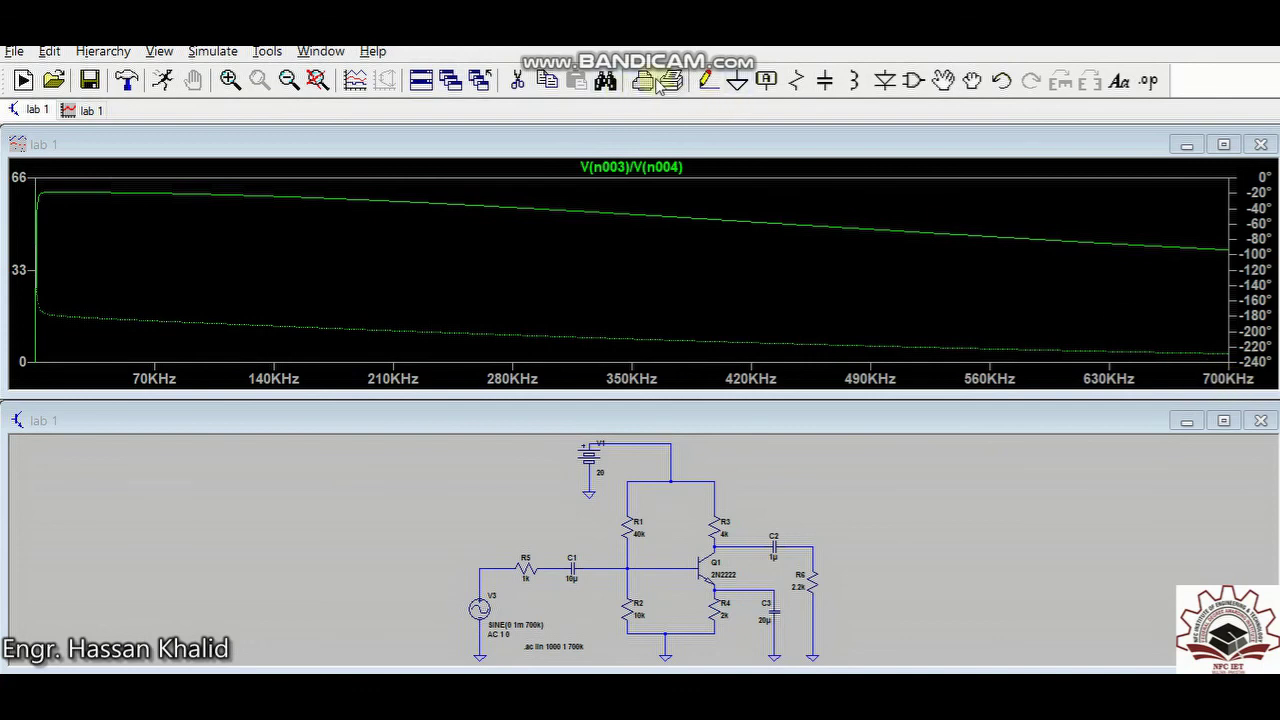
pyautogui.click(661, 169)
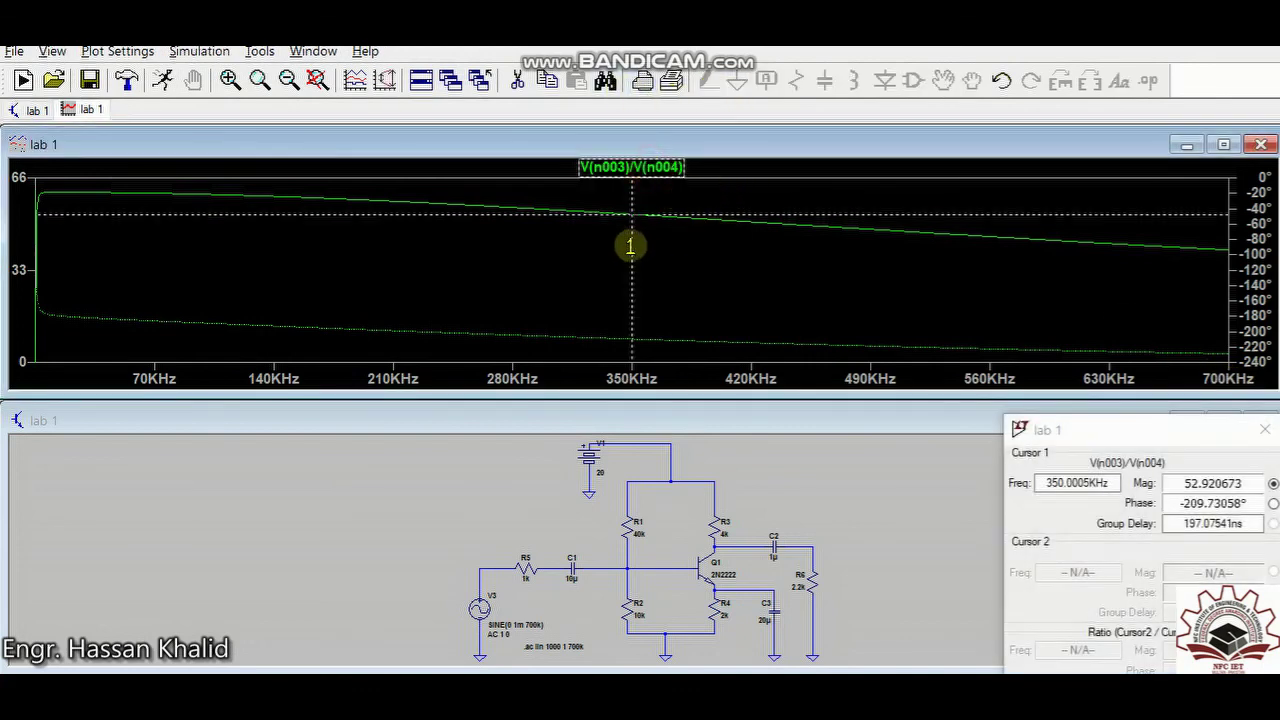
pyautogui.moveTo(629, 243)
pyautogui.mouseDown()
pyautogui.moveTo(40, 257)
pyautogui.moveTo(221, 311)
pyautogui.moveTo(191, 314)
pyautogui.moveTo(205, 316)
pyautogui.mouseUp()
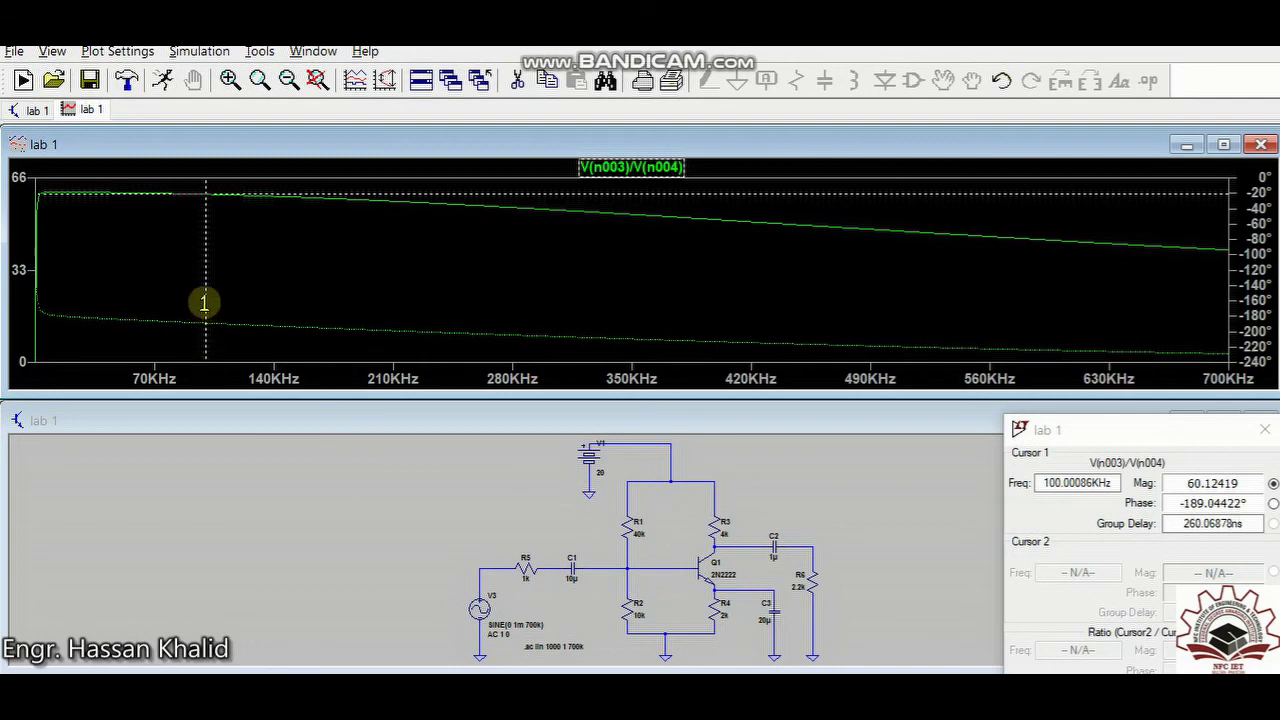
pyautogui.moveTo(204, 302); pyautogui.dragTo(43, 301)
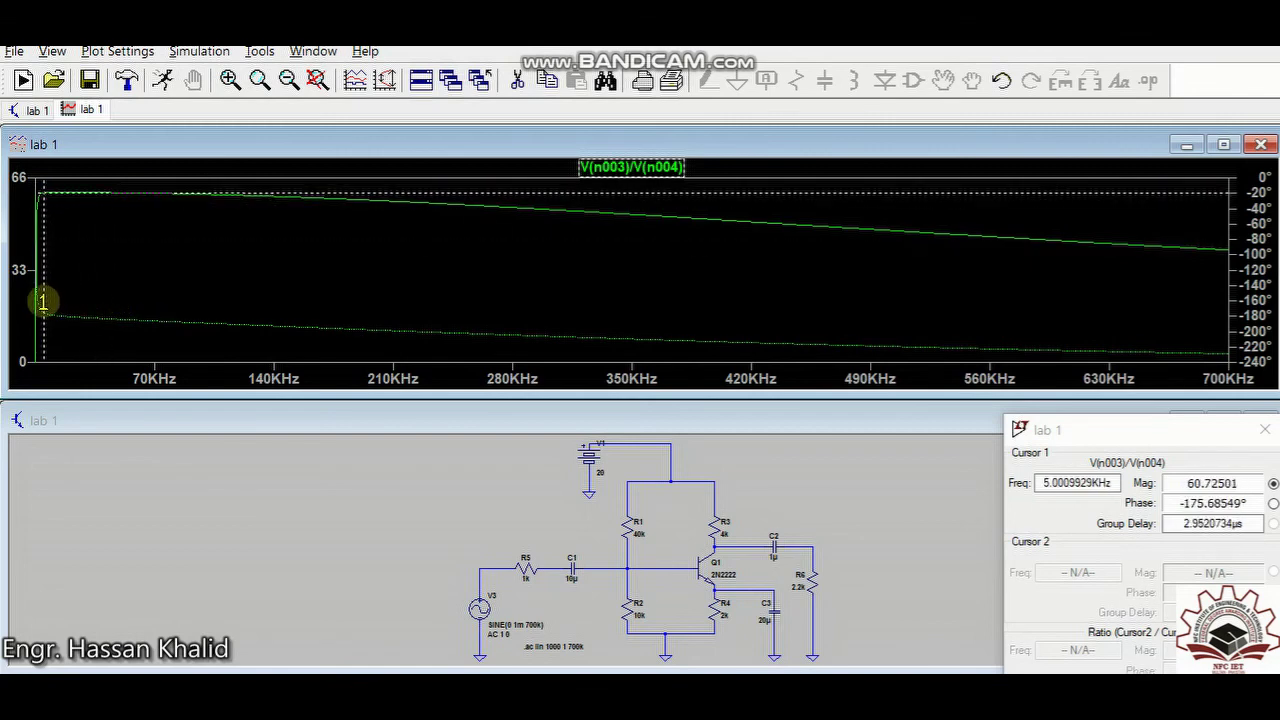
# Step: Step the cursor through the lowest frequencies, around 3.5 kHz, to examine the gain near the low-frequency roll-off
pyautogui.press('Left')
pyautogui.press('Left')
pyautogui.press('Left')
pyautogui.press('Left')
pyautogui.press('Left')
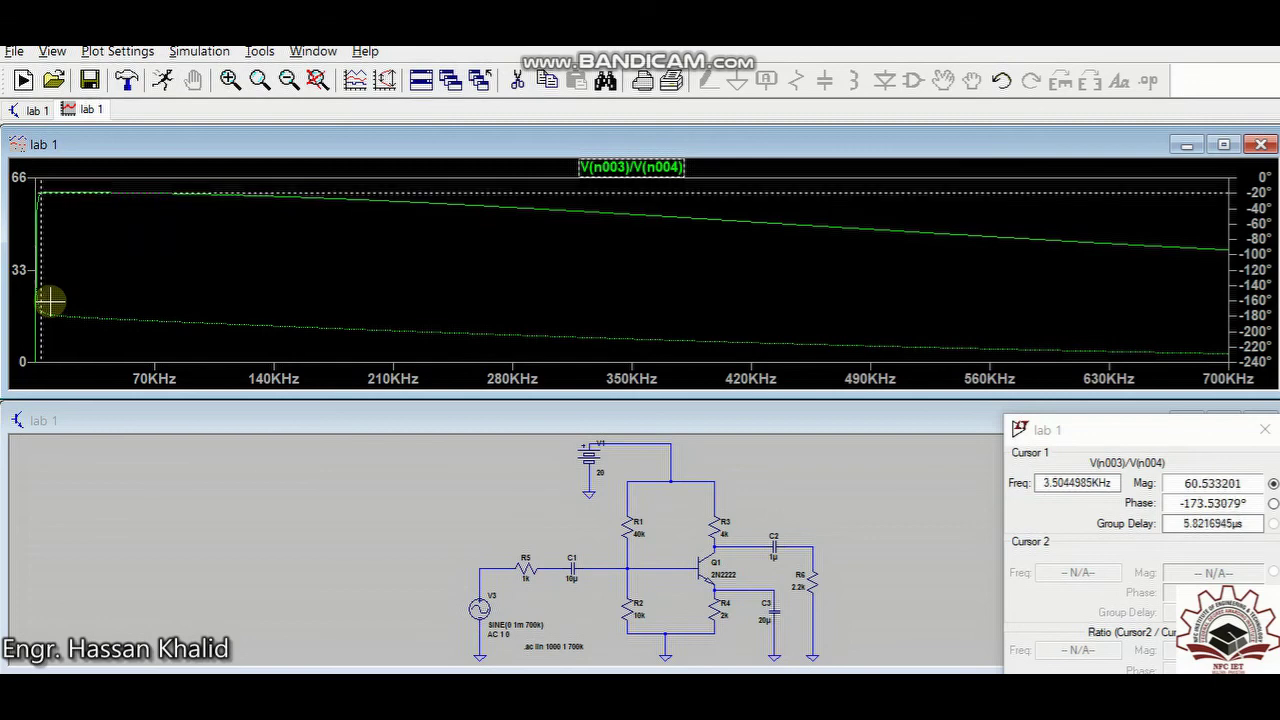
pyautogui.press('Right')
pyautogui.press('Right')
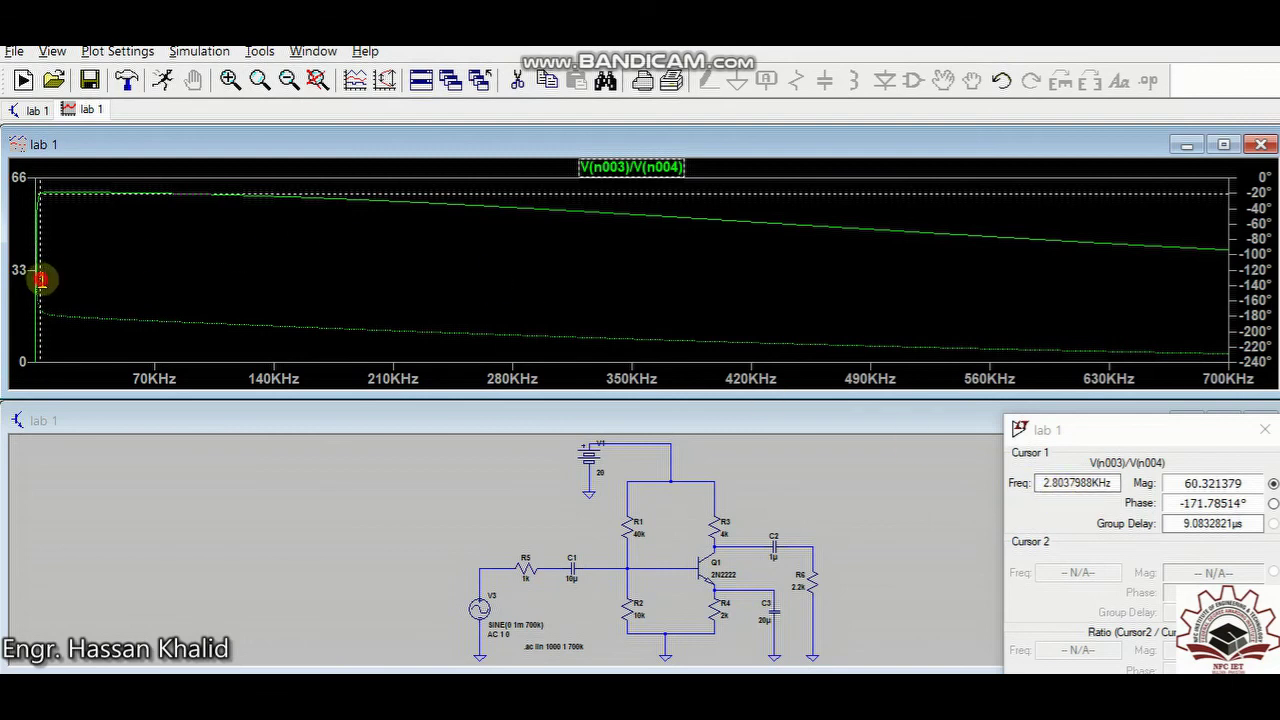
# Step: Read the gain at about 88 kHz, 628 kHz and 700 kHz, and compare the last with the 700k row of the Word lab table
pyautogui.moveTo(40, 278)
pyautogui.mouseDown()
pyautogui.moveTo(151, 291)
pyautogui.moveTo(185, 313)
pyautogui.mouseUp()
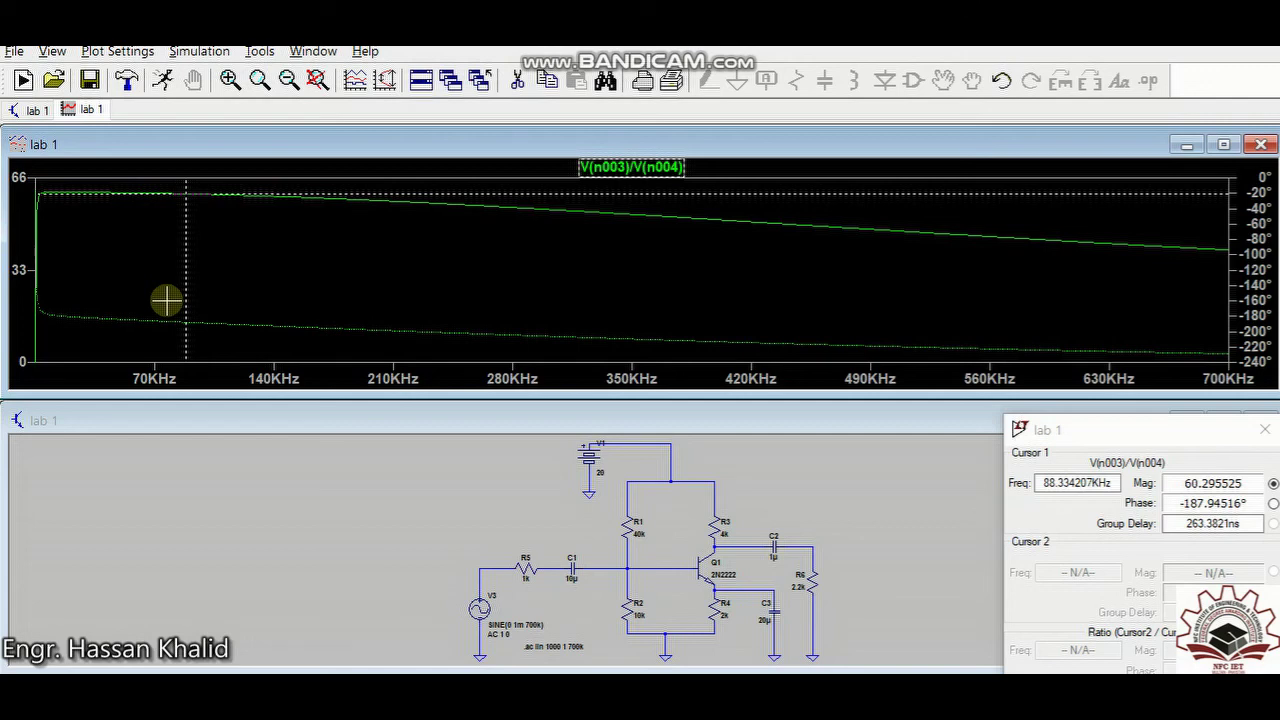
pyautogui.moveTo(184, 288)
pyautogui.mouseDown()
pyautogui.moveTo(577, 343)
pyautogui.moveTo(1107, 365)
pyautogui.mouseUp()
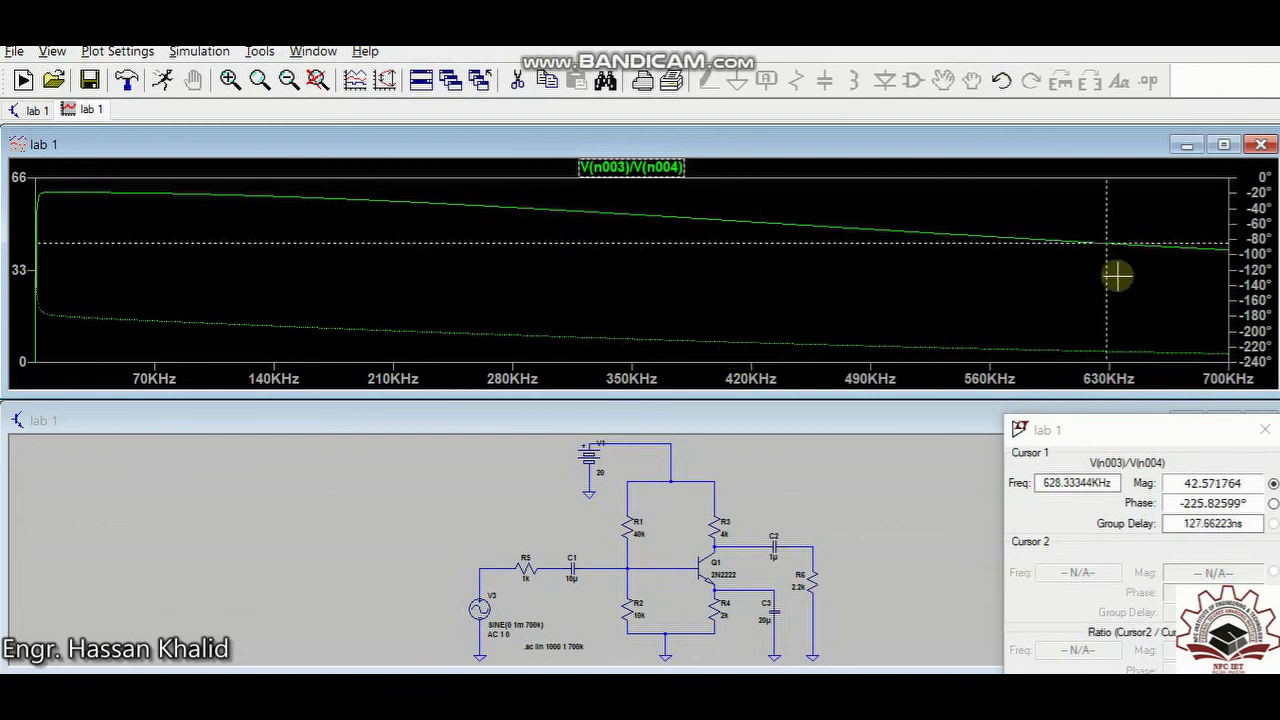
pyautogui.moveTo(1108, 277); pyautogui.dragTo(1238, 303)
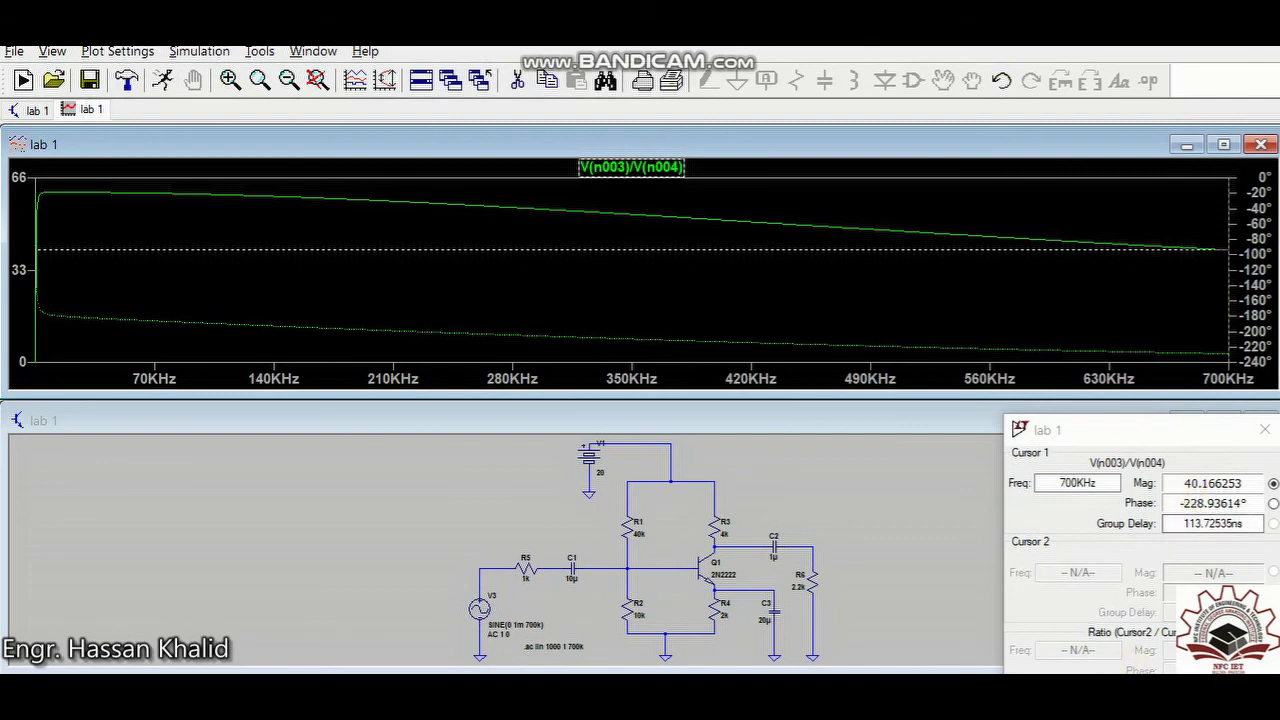
pyautogui.hotkey('alt', 'Tab')
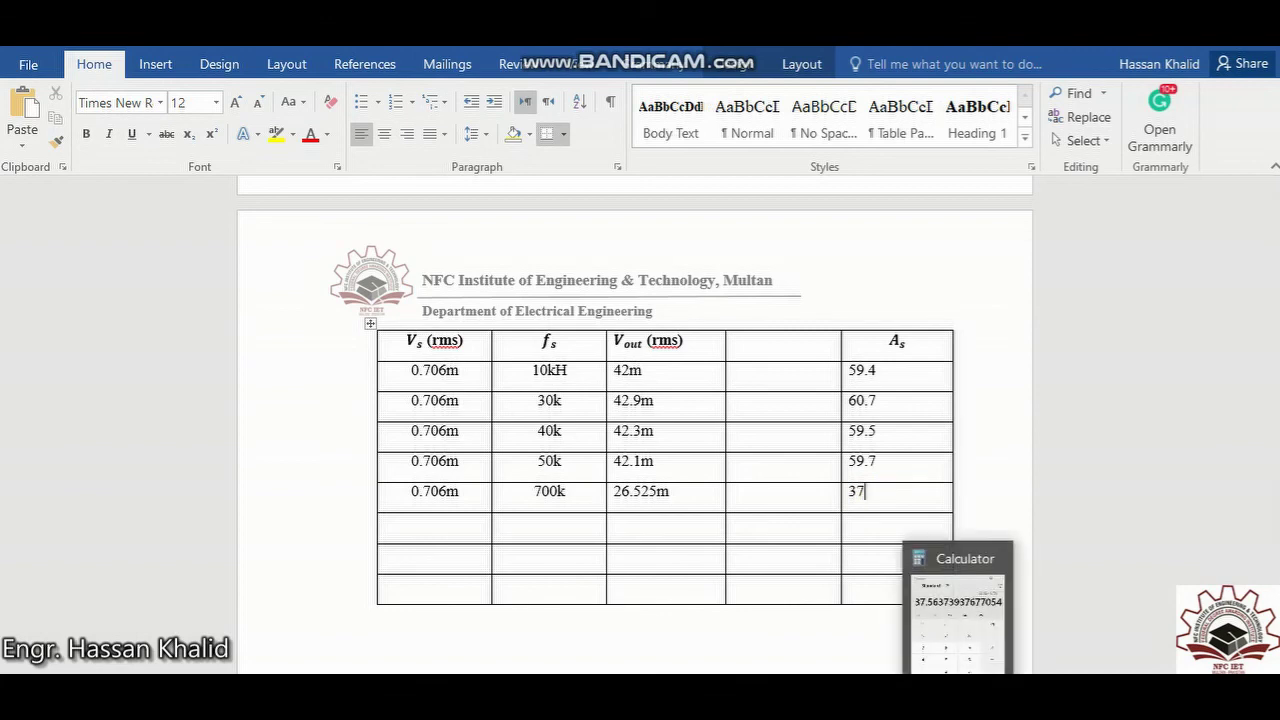
pyautogui.click(937, 645)
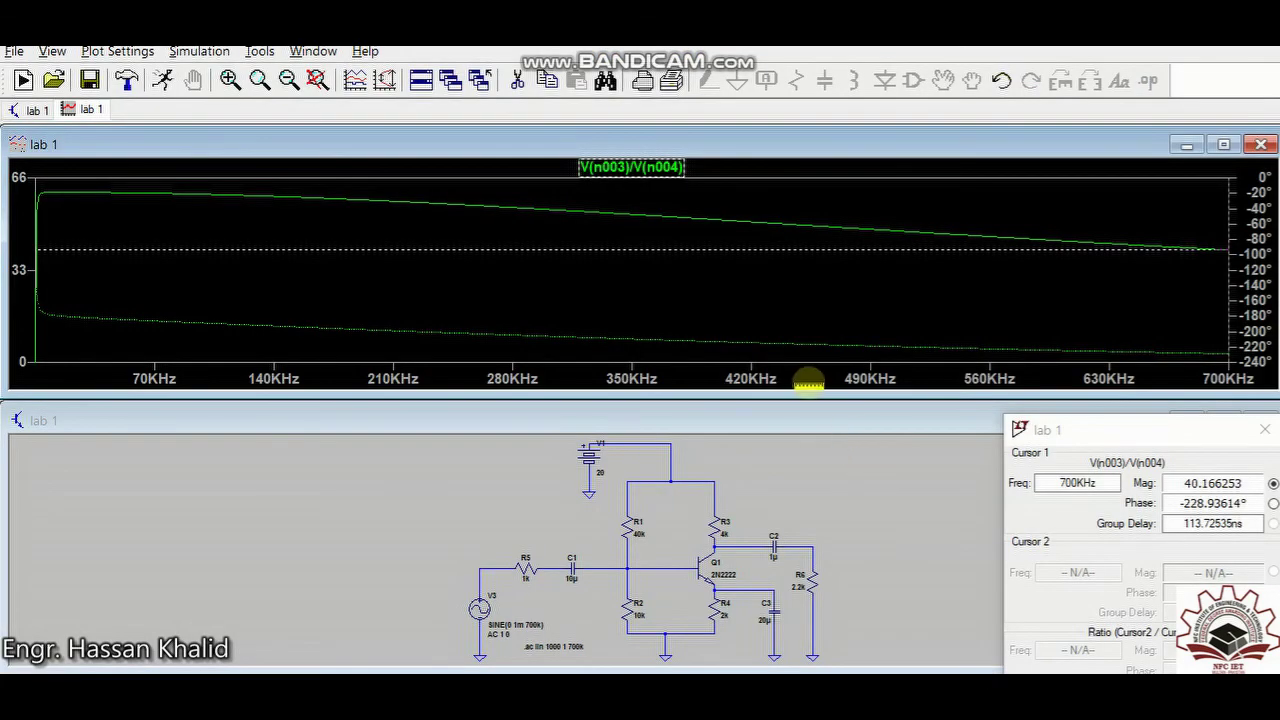